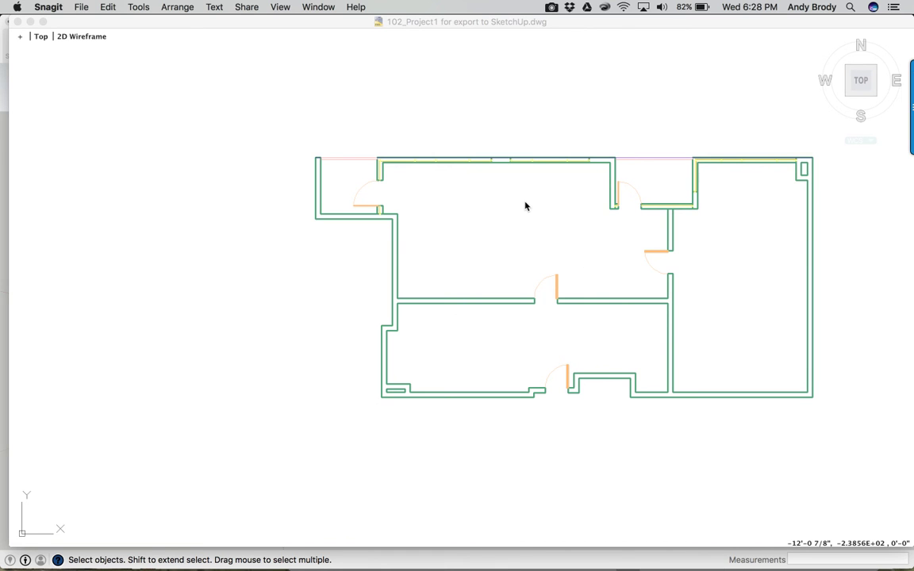
# Select the wall lines at a corner and stretch the corner point downward
pyautogui.scroll(10, 373, 218)
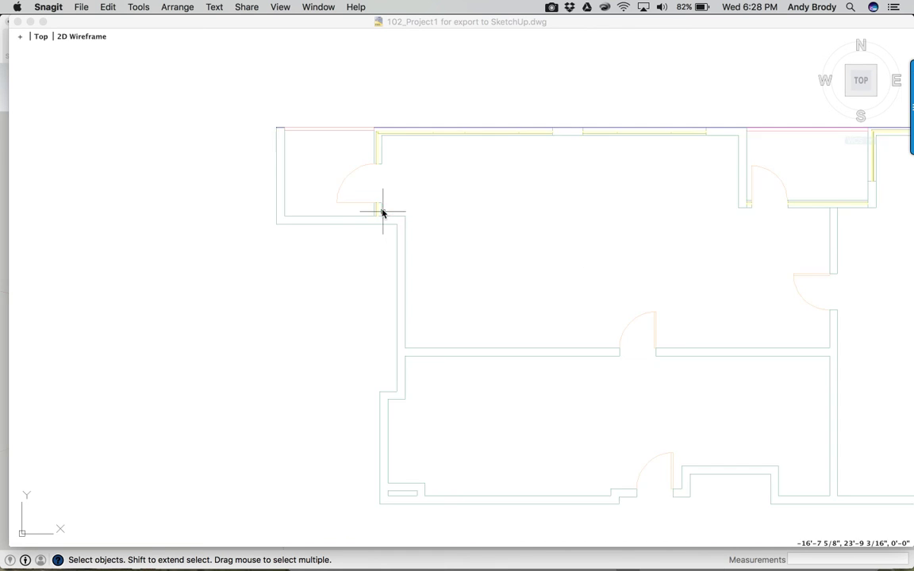
pyautogui.scroll(-3, 383, 240)
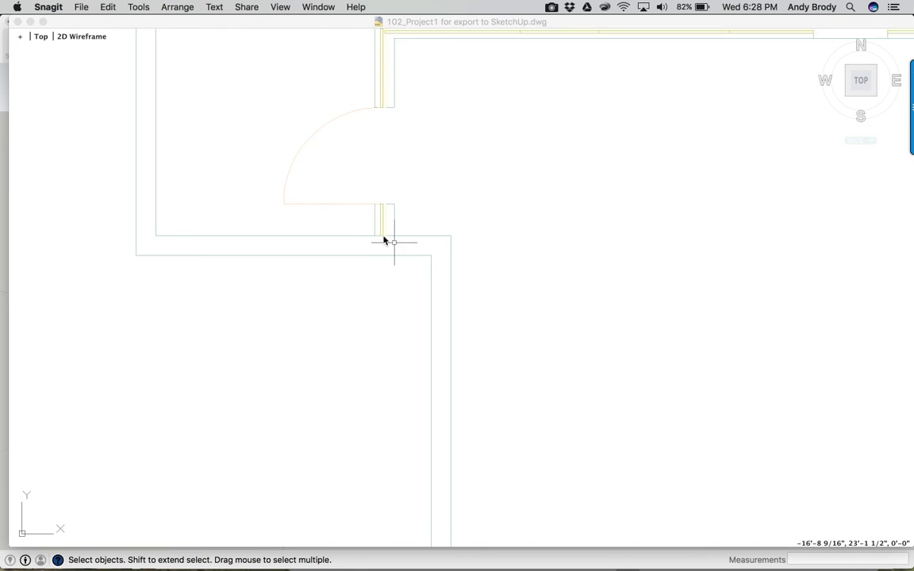
pyautogui.scroll(3, 389, 246)
pyautogui.click(418, 309)
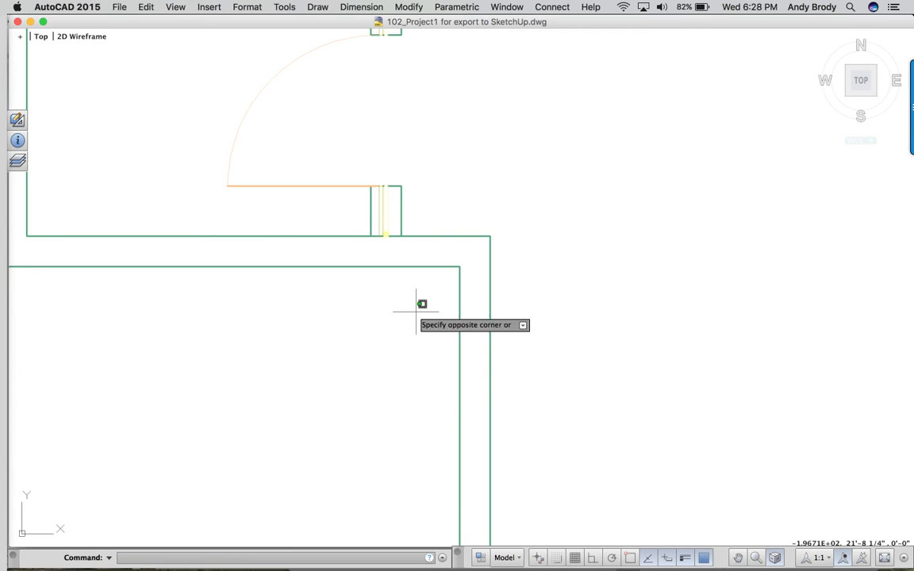
pyautogui.click(449, 312)
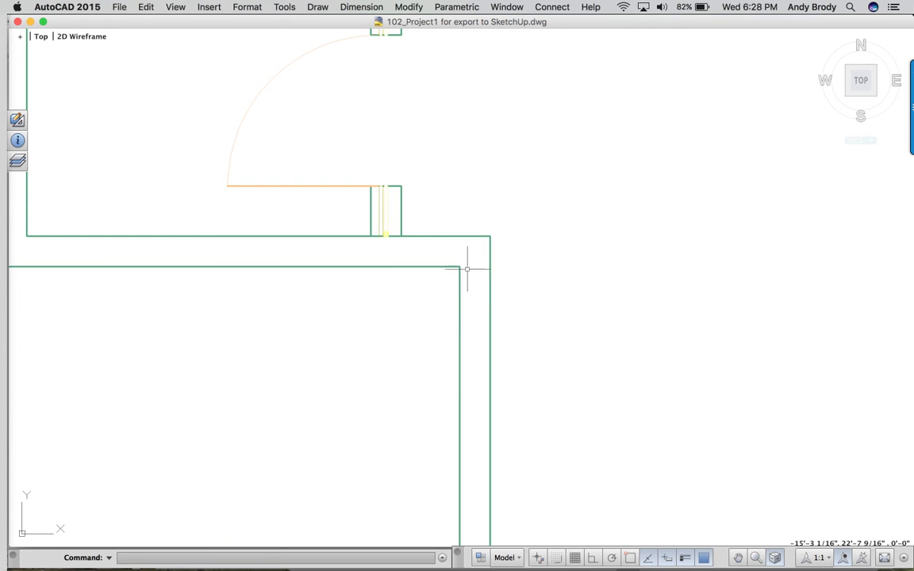
pyautogui.scroll(3, 467, 265)
pyautogui.click(449, 286)
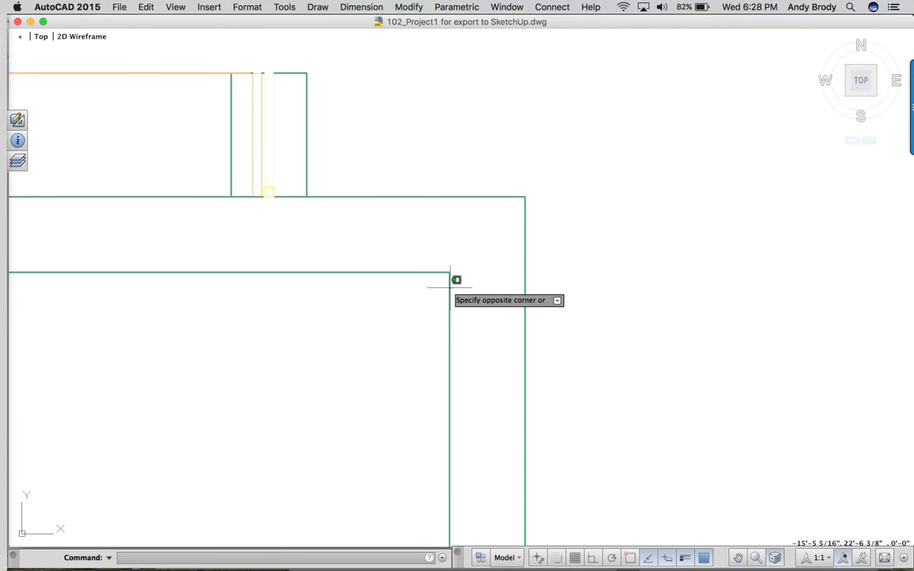
pyautogui.click(449, 279)
pyautogui.click(449, 272)
pyautogui.click(446, 290)
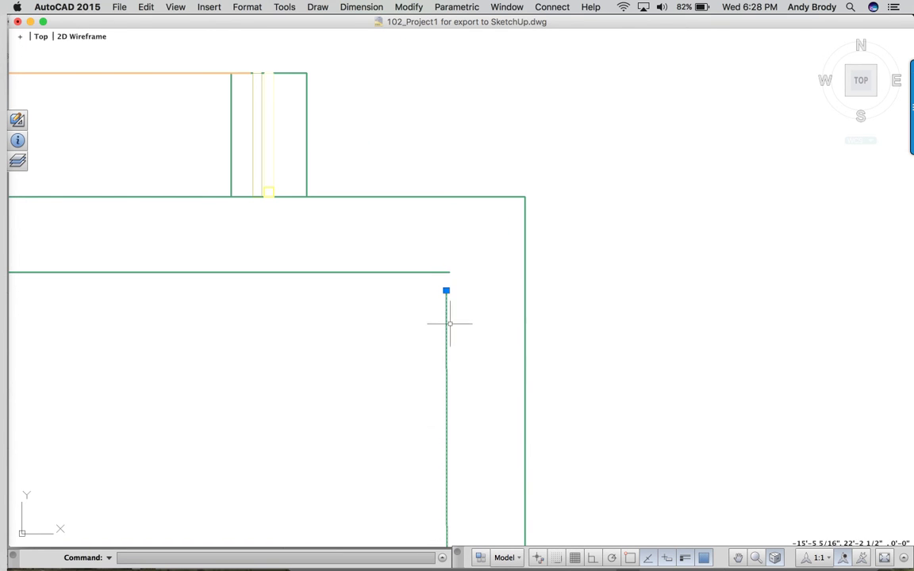
pyautogui.press('Escape')
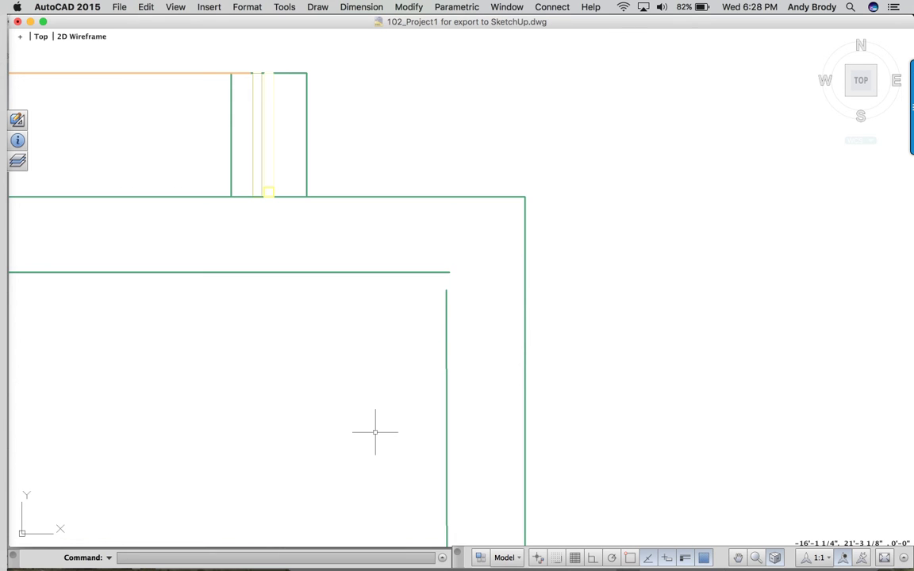
# Undo the corner stretch and pan the plan back toward the door and corner
pyautogui.press('super+z')
pyautogui.scroll(-3, 369, 424)
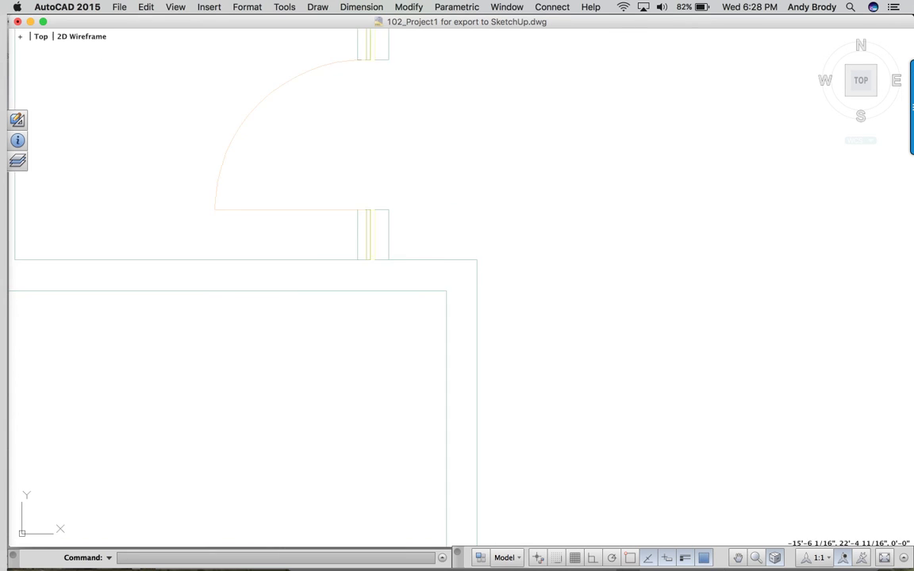
pyautogui.moveTo(369, 424)
pyautogui.mouseDown(button='middle')
pyautogui.moveTo(524, 297)
pyautogui.moveTo(496, 249)
pyautogui.moveTo(483, 272)
pyautogui.moveTo(416, 236)
pyautogui.moveTo(432, 243)
pyautogui.mouseUp(button='middle')
pyautogui.scroll(-1, 536, 294)
pyautogui.scroll(-2, 536, 293)
pyautogui.scroll(-1, 477, 277)
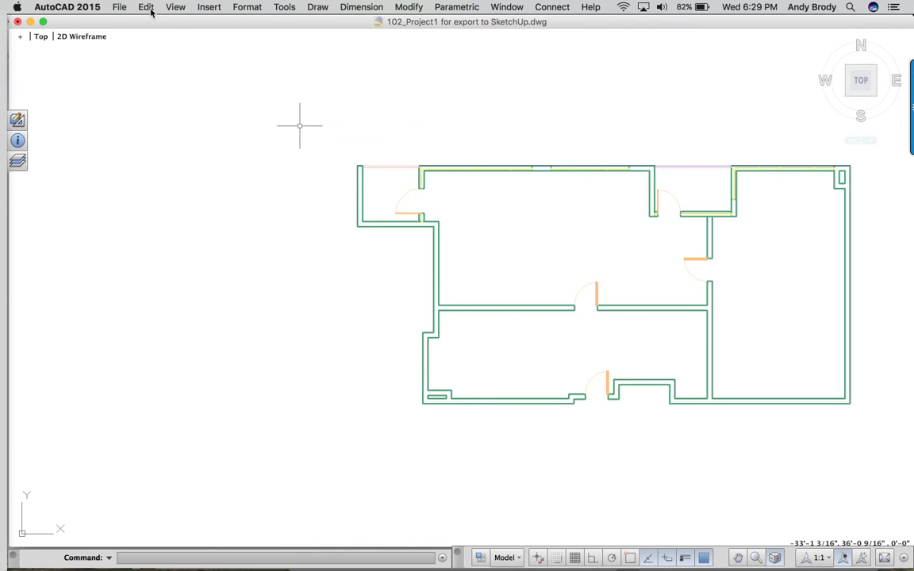
# In the Layers palette, hide both glazing layers and another non-wall layer, and widen the Name column
pyautogui.click(18, 162)
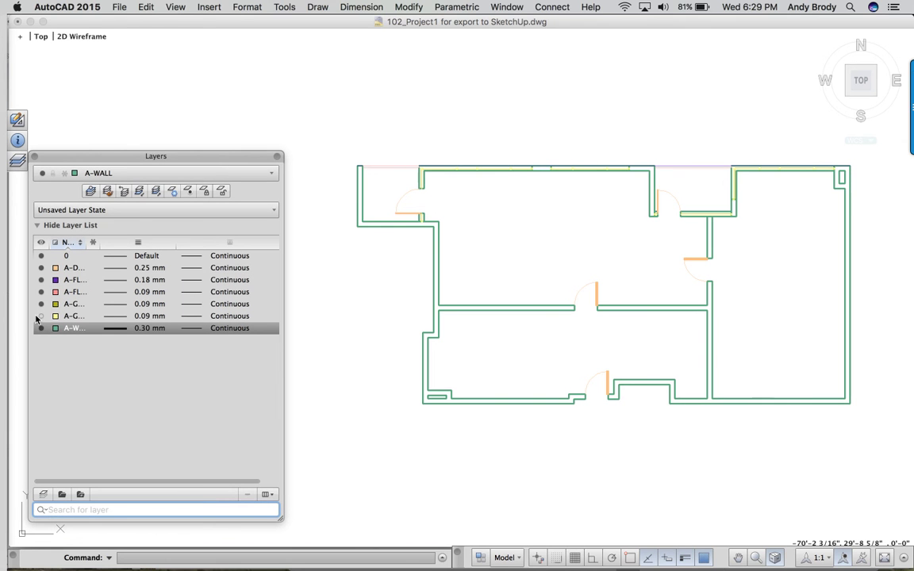
pyautogui.click(41, 315)
pyautogui.click(42, 304)
pyautogui.click(42, 292)
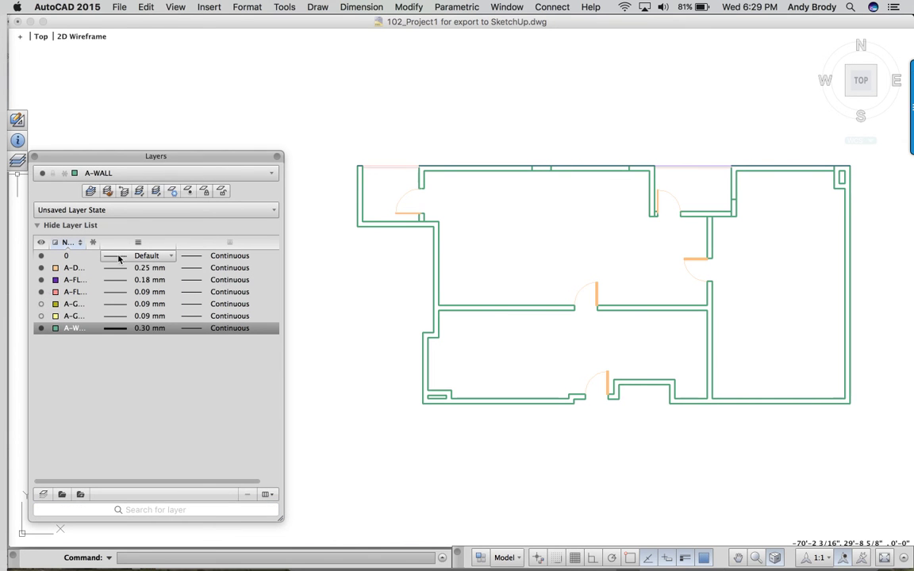
pyautogui.moveTo(86, 241); pyautogui.dragTo(127, 249)
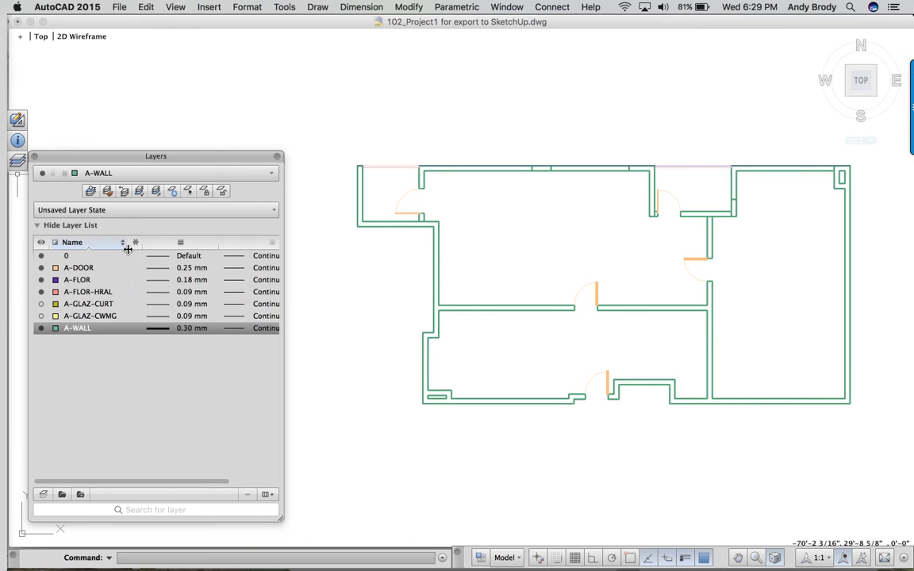
# Turn off A-DOOR, A-FLOR and layer 0 so only A-WALL stays visible
pyautogui.click(41, 267)
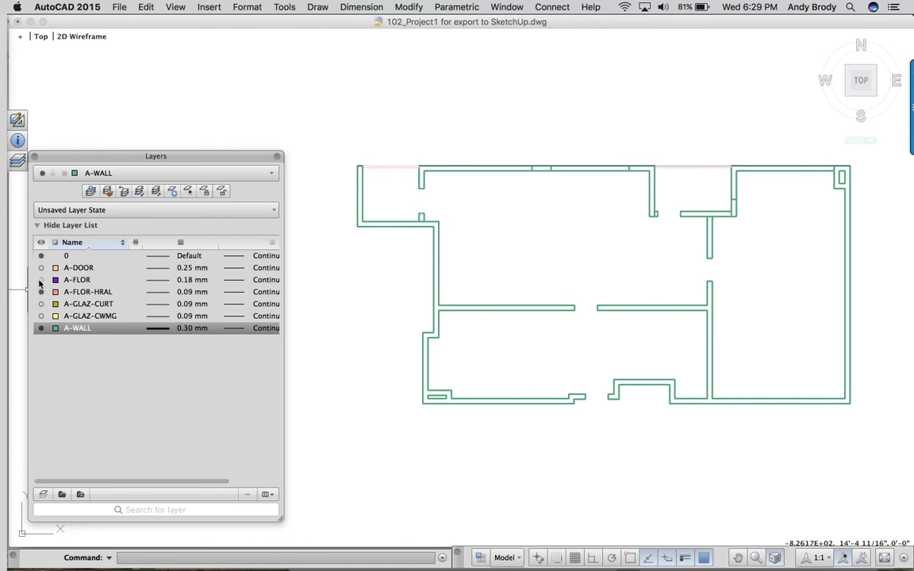
pyautogui.click(41, 279)
pyautogui.click(41, 256)
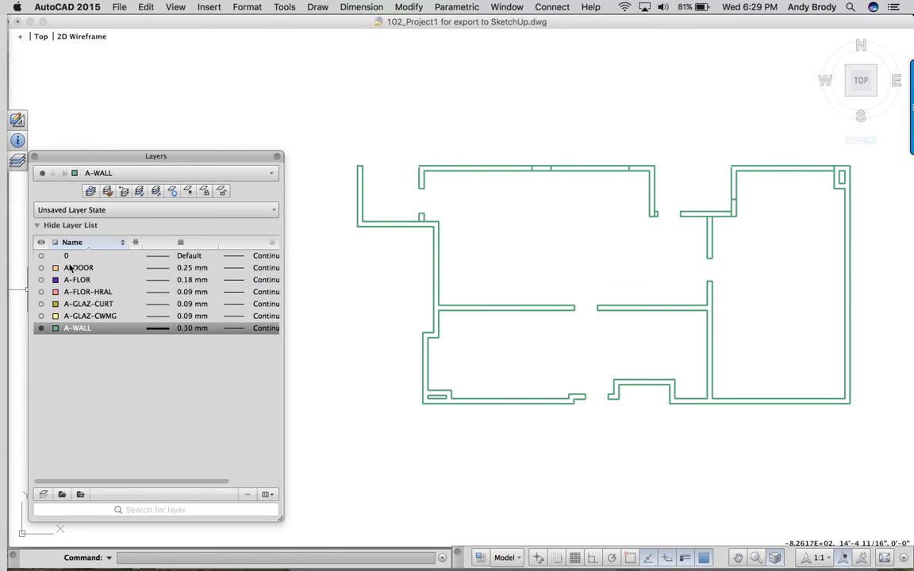
pyautogui.click(15, 163)
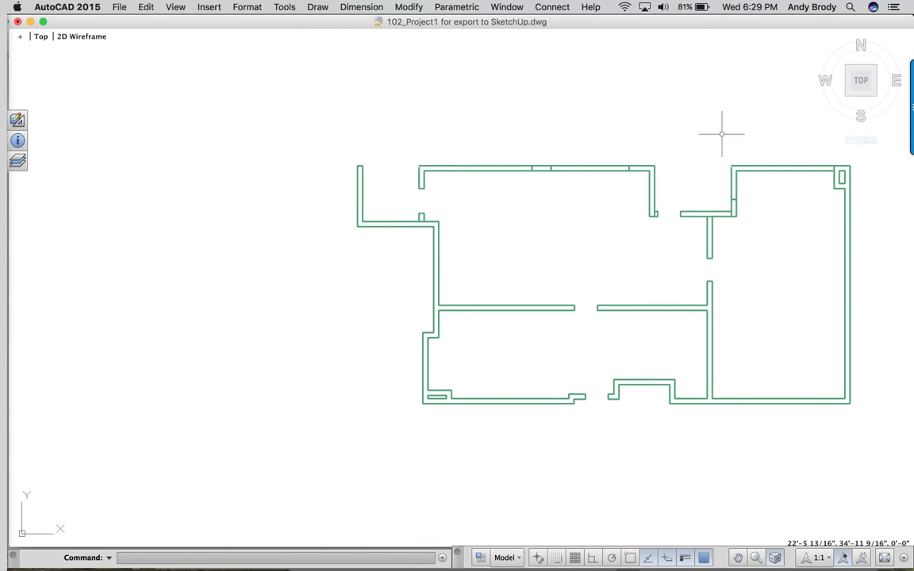
# Use CHAMFER to join the right room's top wall with its vertical wall
pyautogui.write('cham')
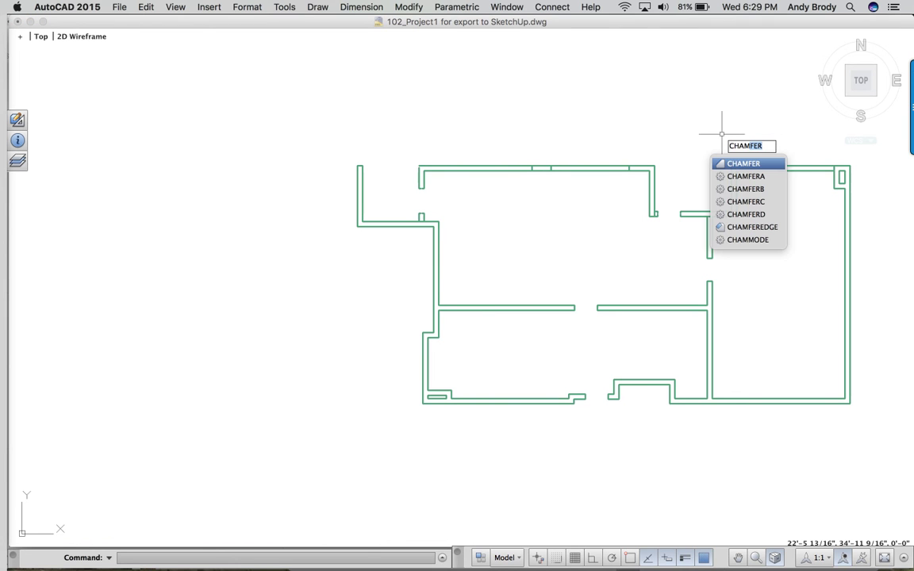
pyautogui.press('Return')
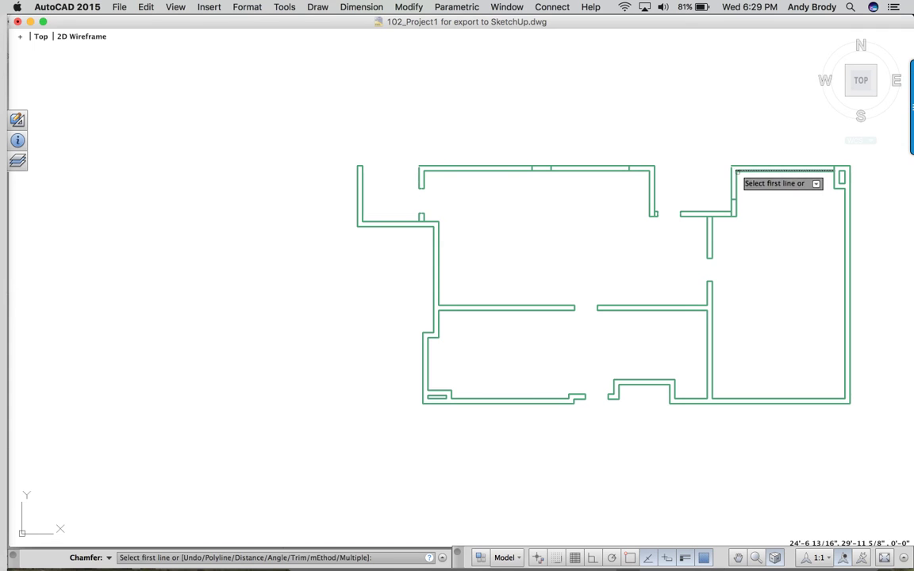
pyautogui.write('hh')
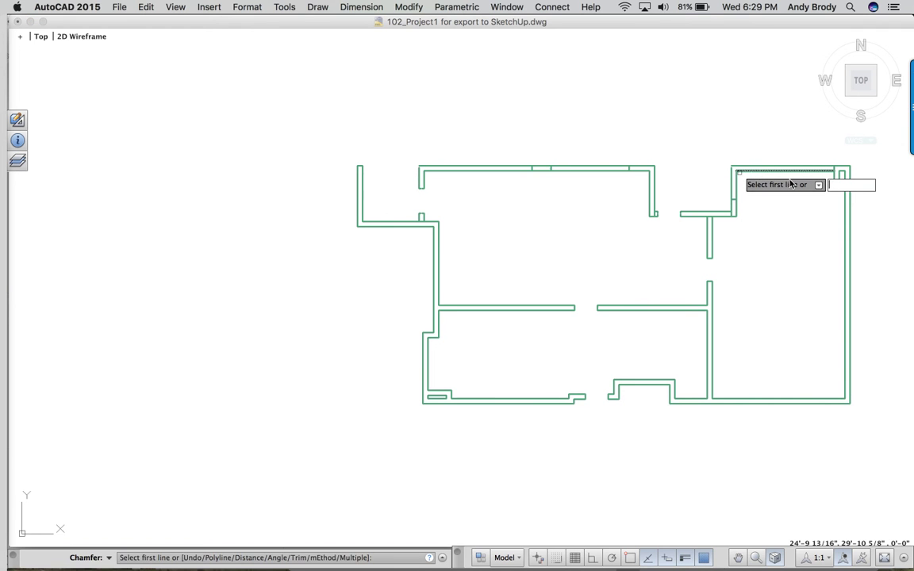
pyautogui.press('BackSpace')
pyautogui.press('BackSpace')
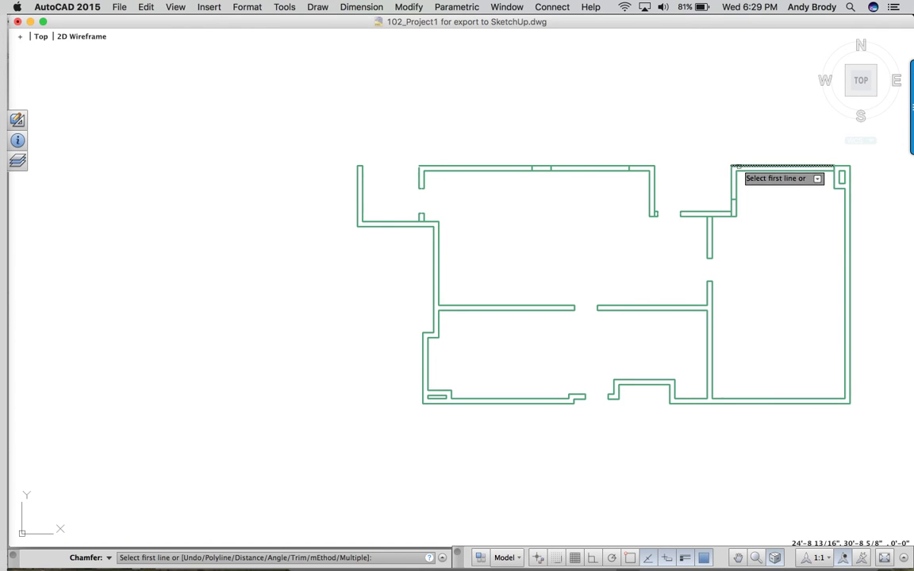
pyautogui.click(730, 169)
pyautogui.click(730, 181)
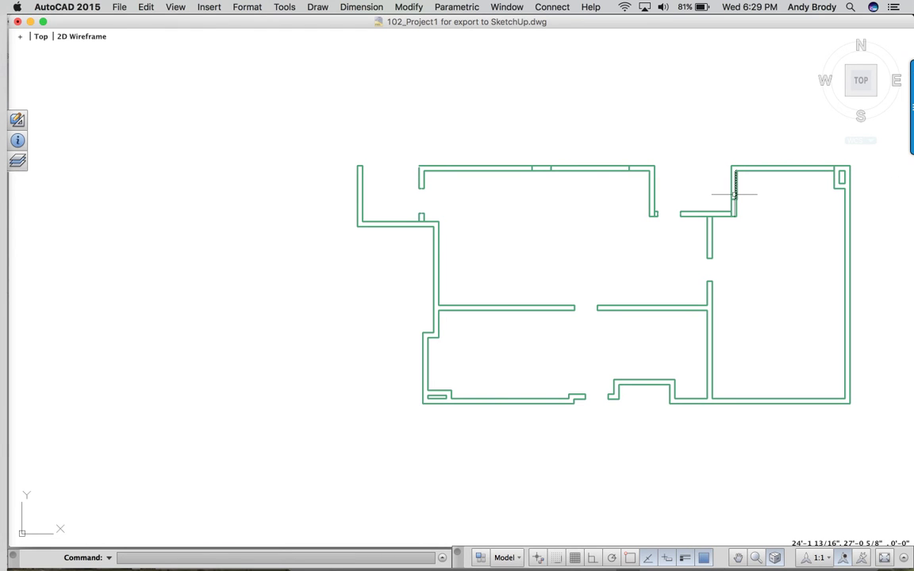
# Chamfer the upper room's top wall and left wall together, then end the command
pyautogui.press('Return')
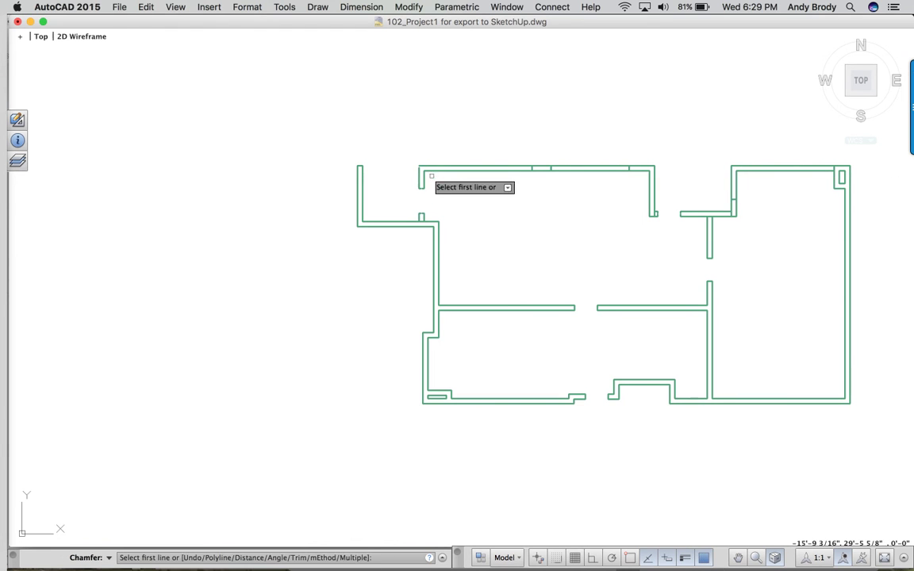
pyautogui.click(421, 179)
pyautogui.click(420, 170)
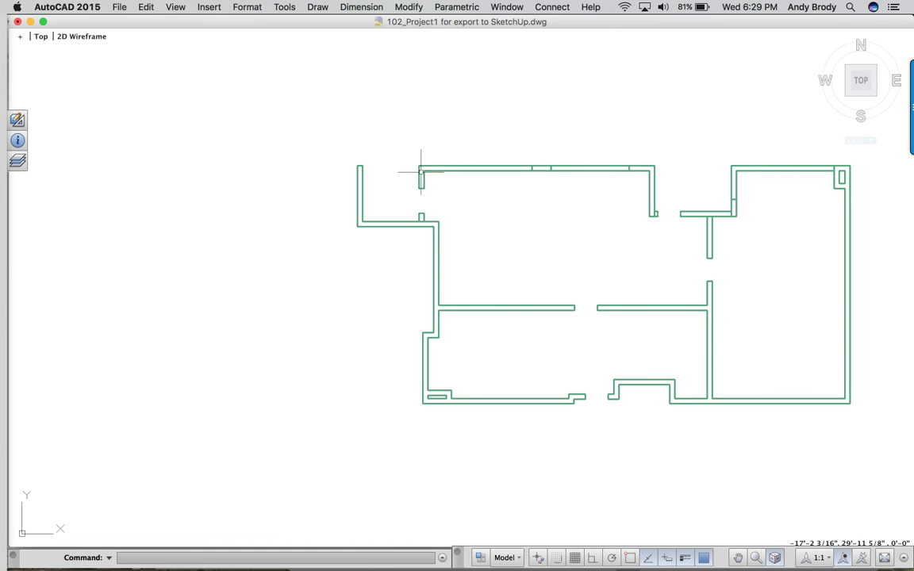
pyautogui.press('Return')
pyautogui.press('Escape')
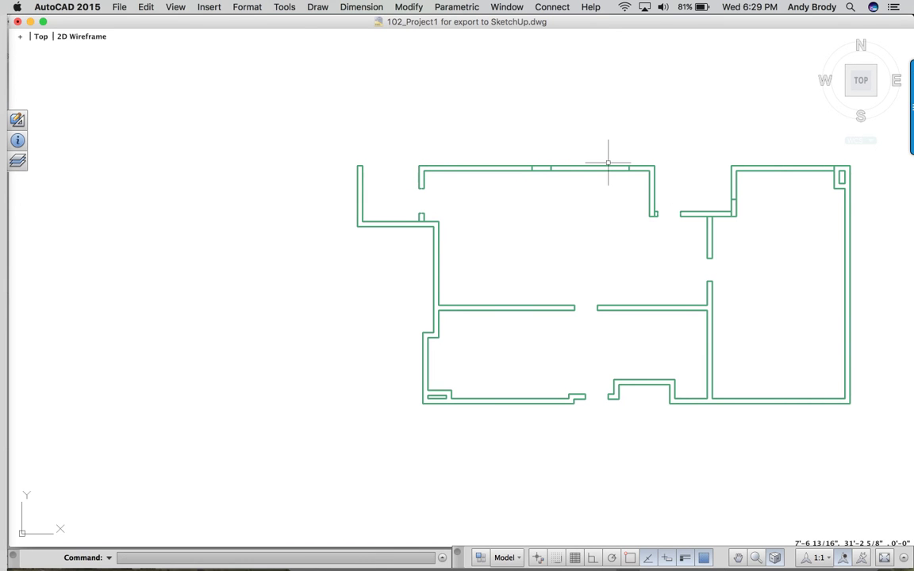
pyautogui.click(328, 130)
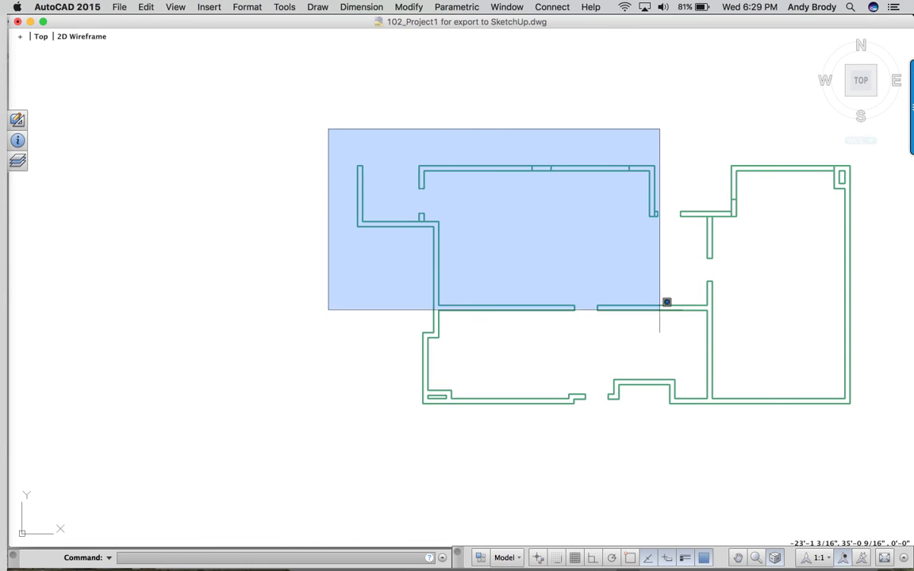
# Select the floor-plan lines, inspect their object types in Properties, then clear the selection
pyautogui.click(870, 426)
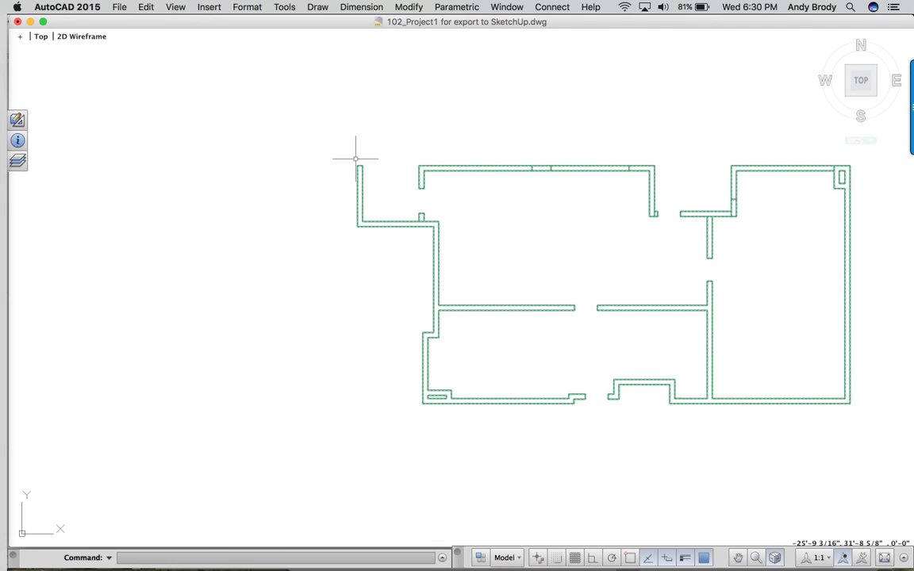
pyautogui.click(16, 142)
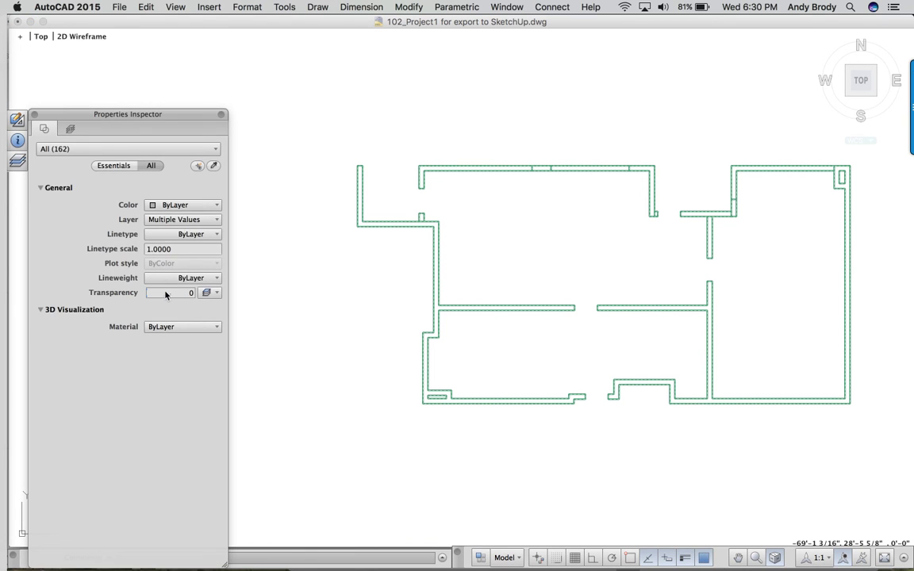
pyautogui.click(89, 151)
pyautogui.click(90, 151)
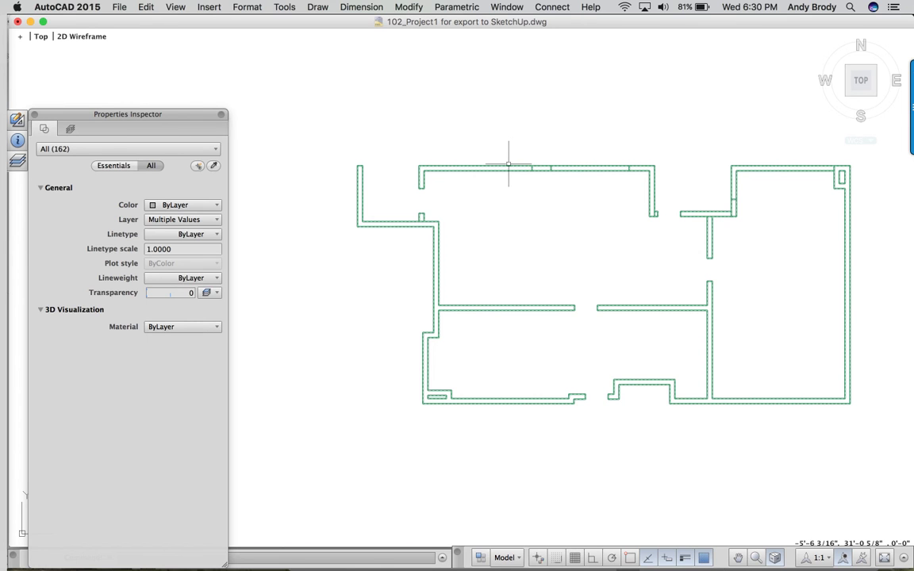
pyautogui.click(180, 150)
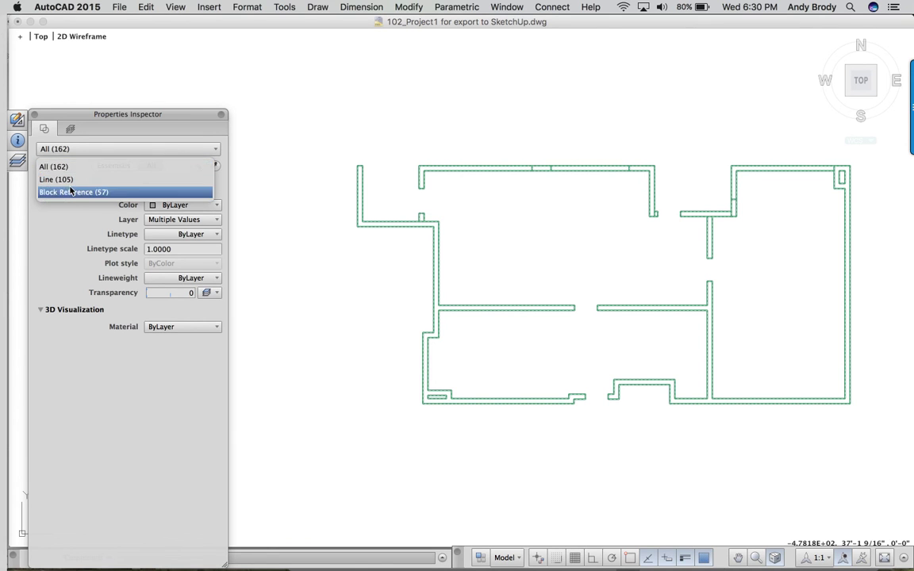
pyautogui.press('Escape')
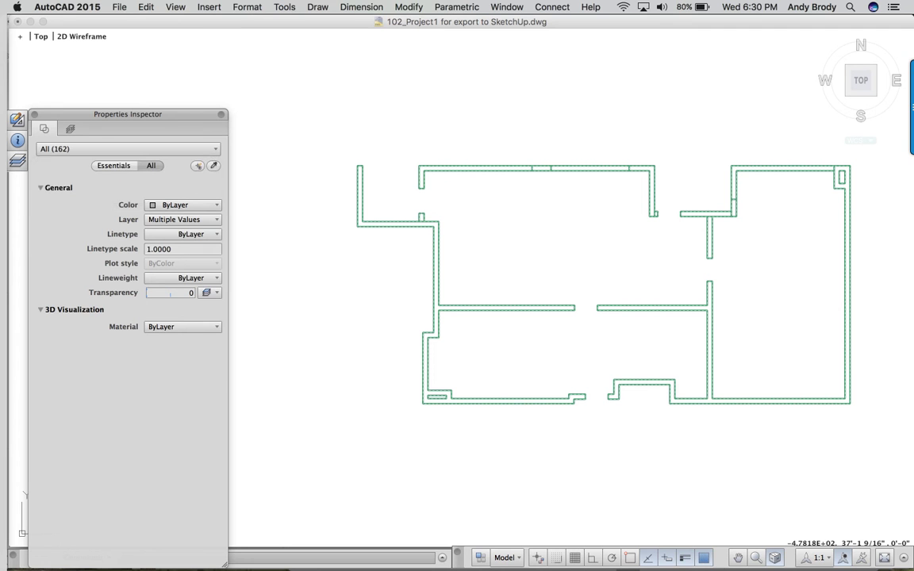
pyautogui.press('Escape')
# Window-select all the floor plan's wall lines and check the object-type list
pyautogui.click(144, 53)
pyautogui.click(285, 77)
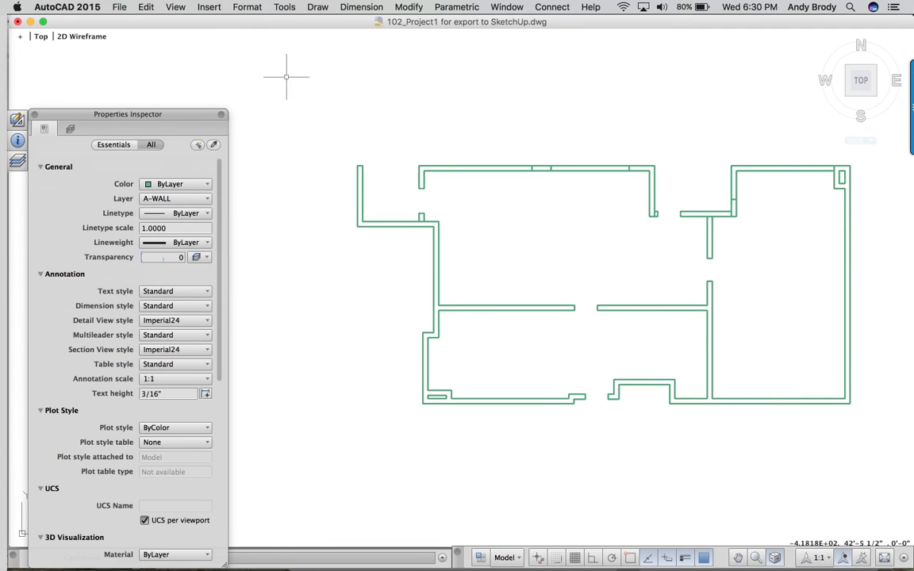
pyautogui.click(308, 455)
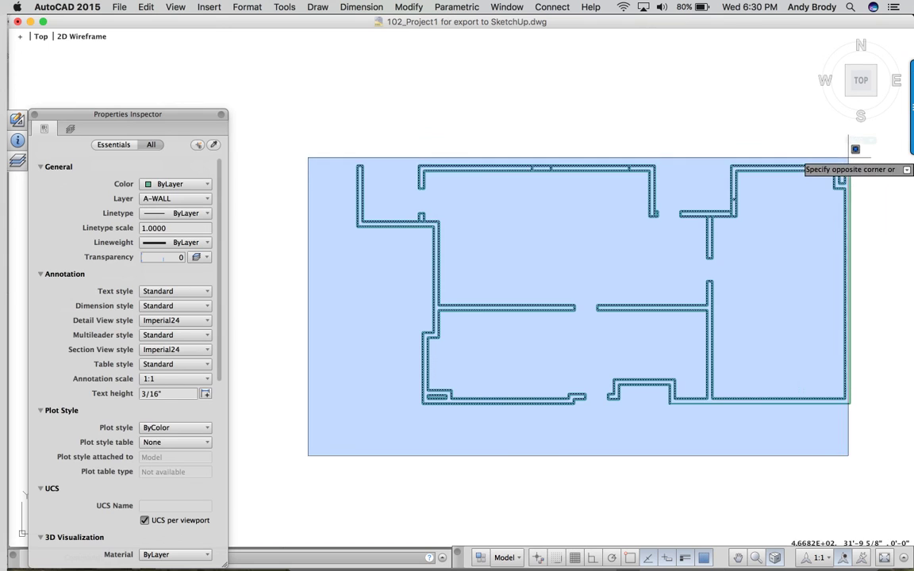
pyautogui.click(853, 158)
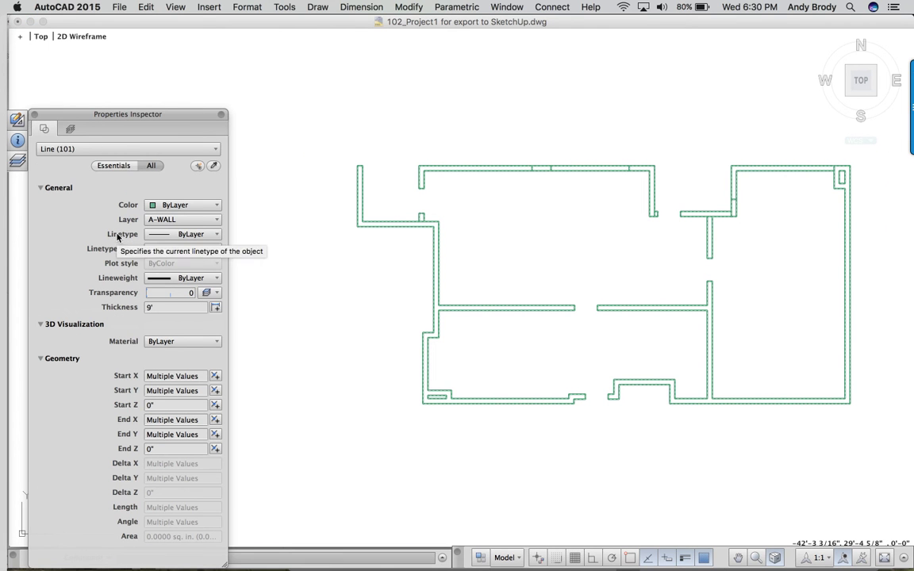
pyautogui.click(88, 149)
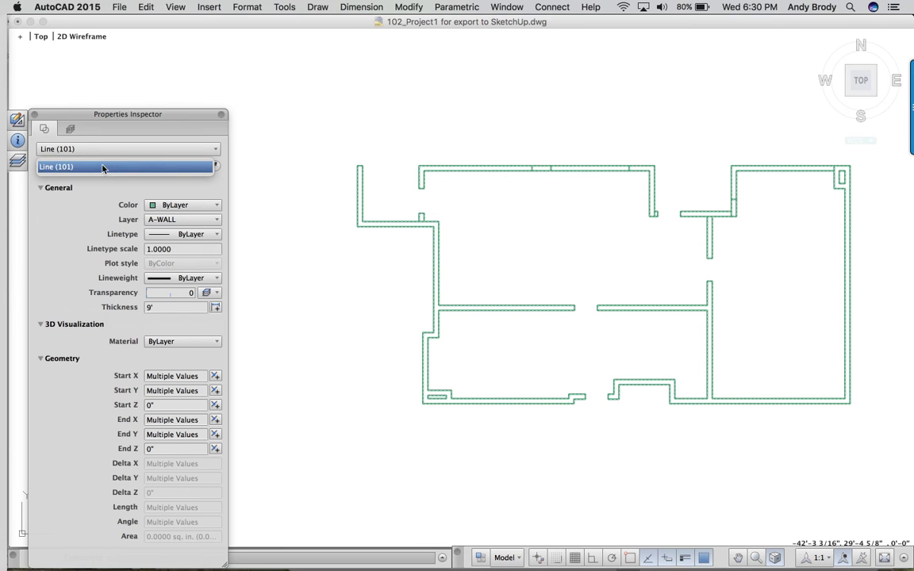
pyautogui.click(98, 151)
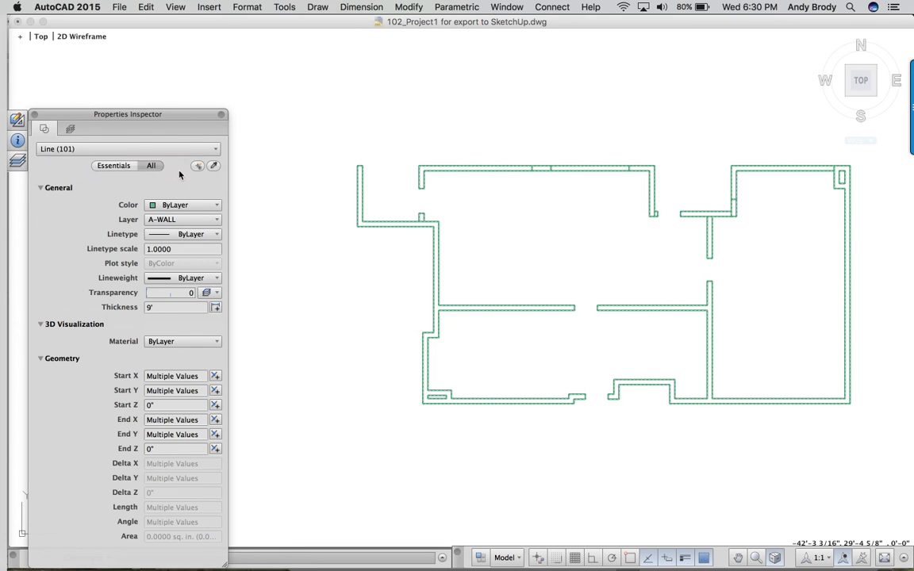
# Set Thickness to 9' for the selected wall lines and close the properties panel
pyautogui.click(162, 307)
pyautogui.press('BackSpace')
pyautogui.write("9'")
pyautogui.press('Return')
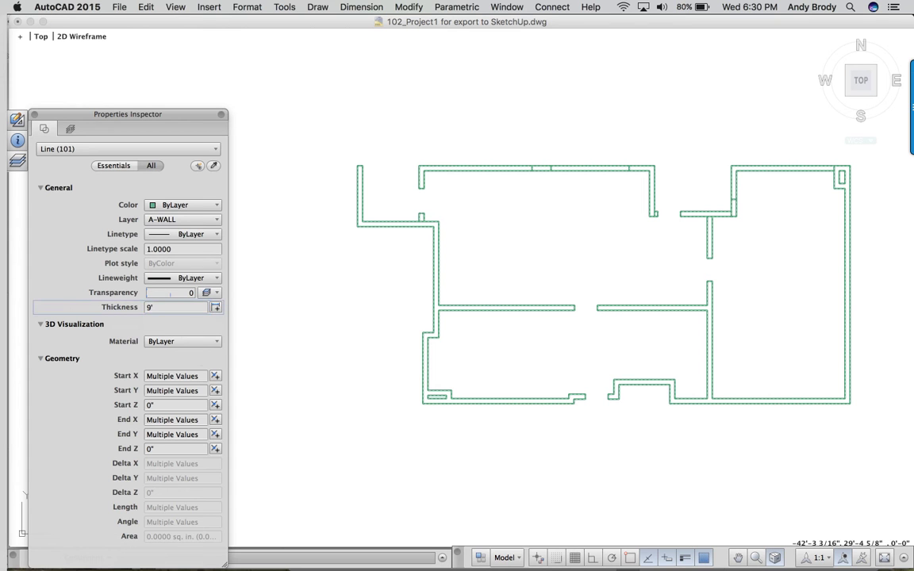
pyautogui.click(17, 121)
pyautogui.moveTo(593, 202); pyautogui.dragTo(466, 225, button='middle')
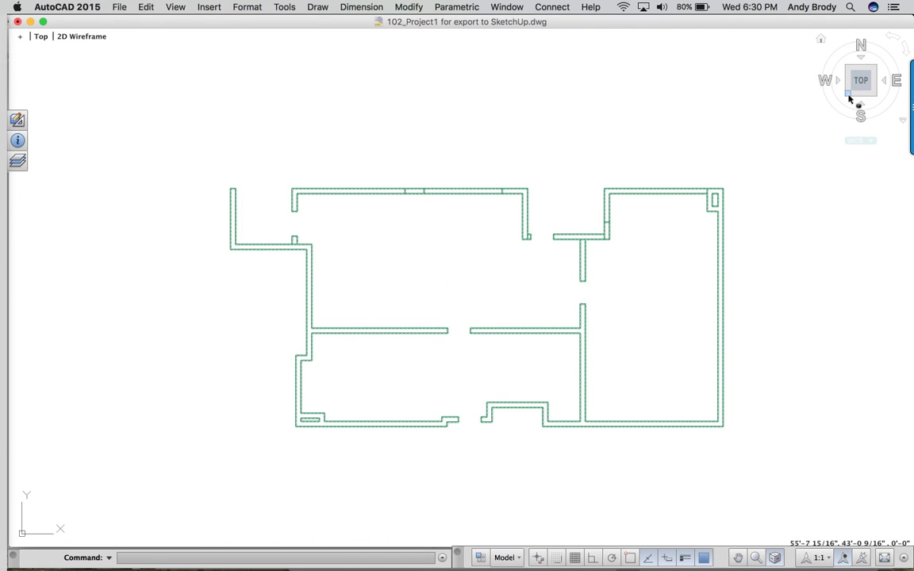
# Orbit the plan into 3D and switch the viewport to the Shaded with edges style
pyautogui.moveTo(850, 98)
pyautogui.mouseDown()
pyautogui.moveTo(831, 51)
pyautogui.moveTo(817, 47)
pyautogui.mouseUp()
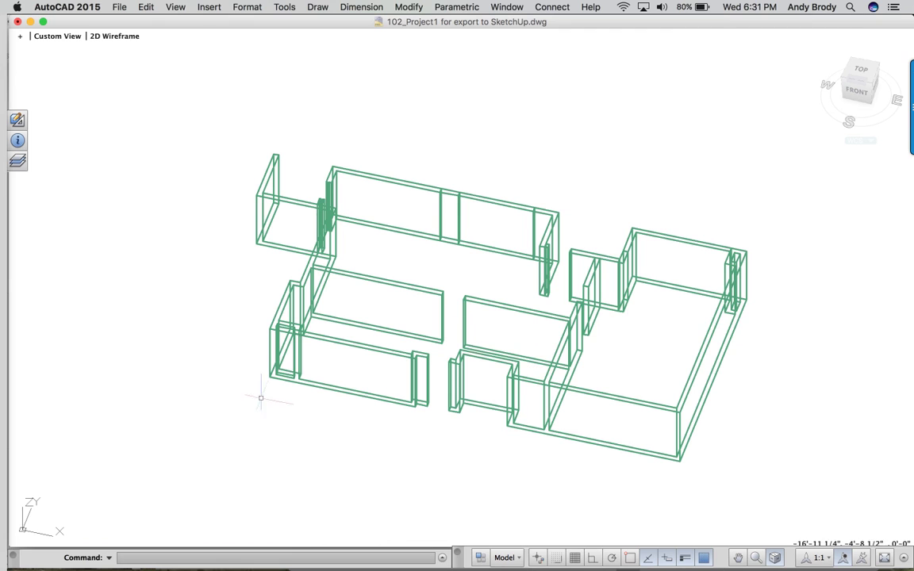
pyautogui.click(111, 36)
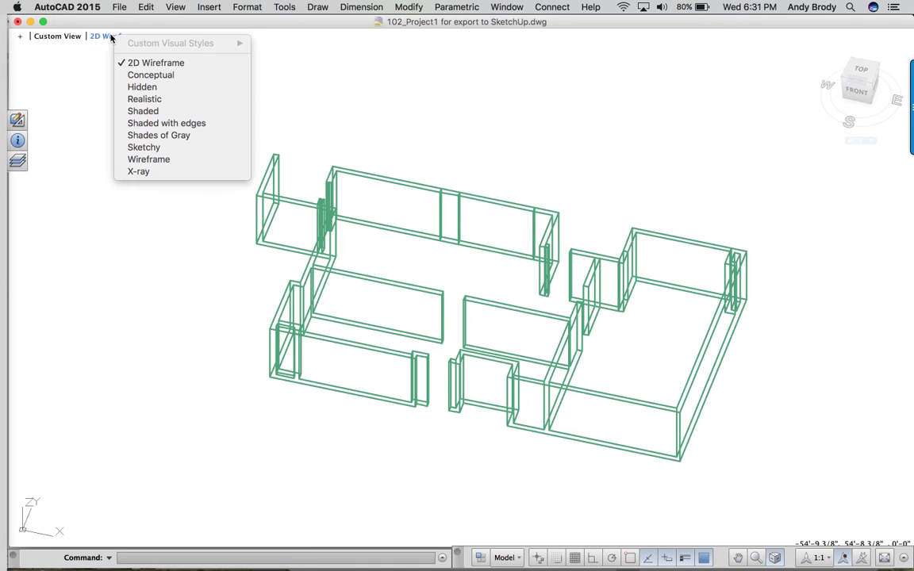
pyautogui.click(151, 123)
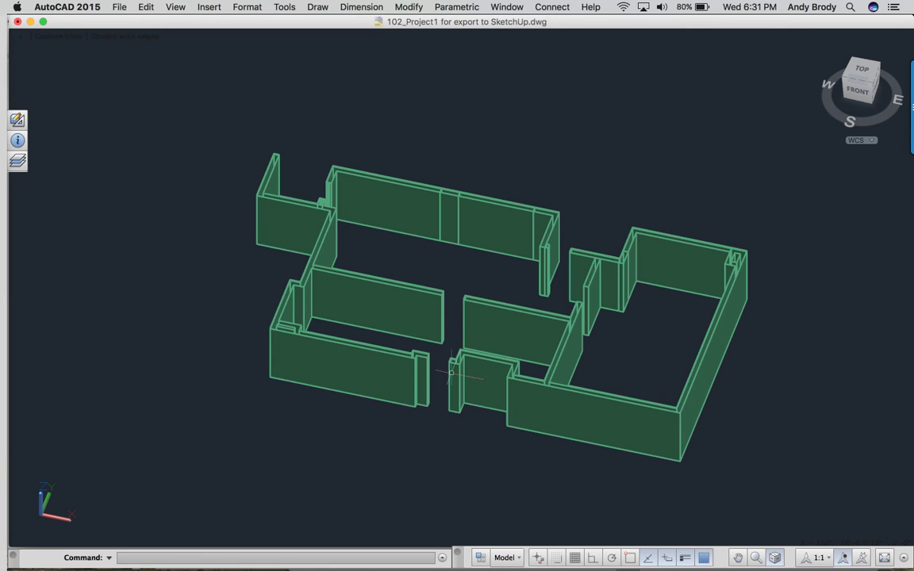
pyautogui.scroll(4, 448, 369)
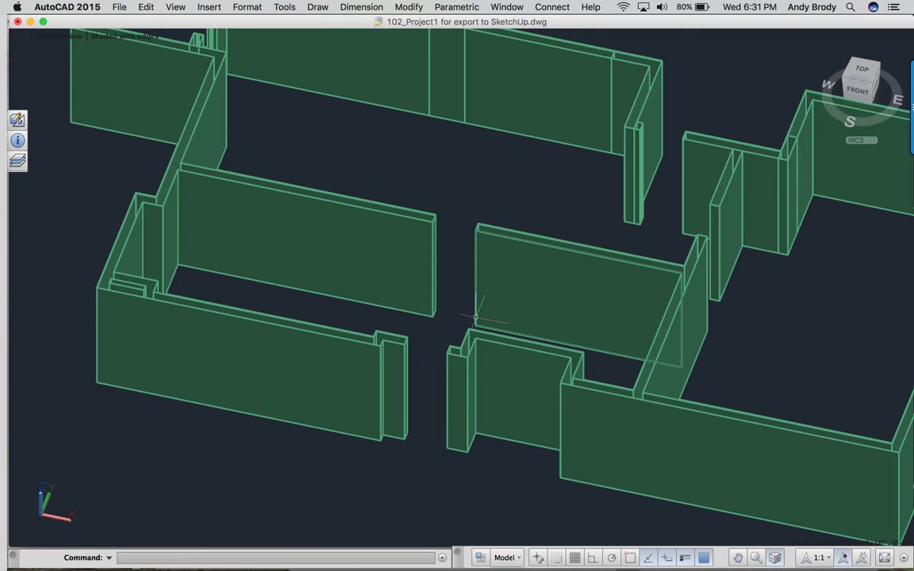
pyautogui.scroll(-3, 478, 293)
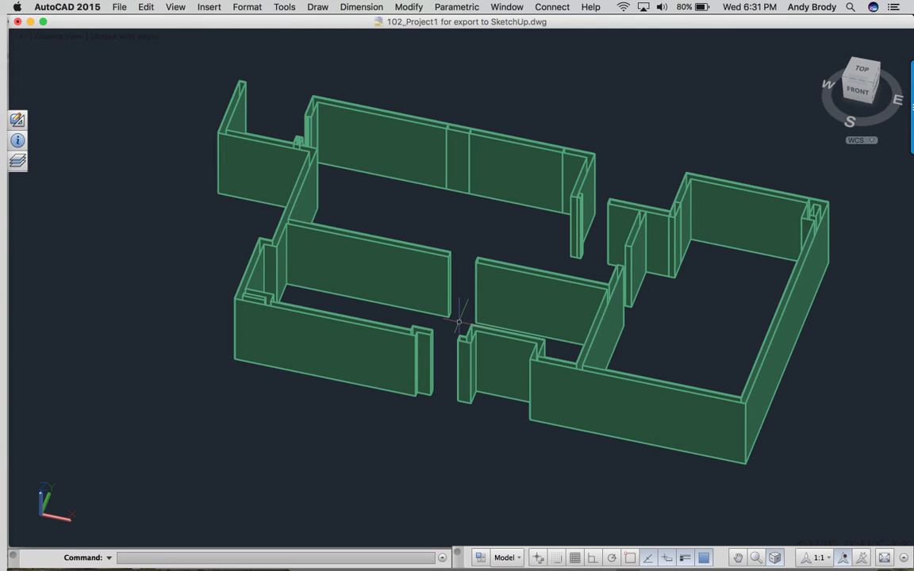
pyautogui.click(121, 8)
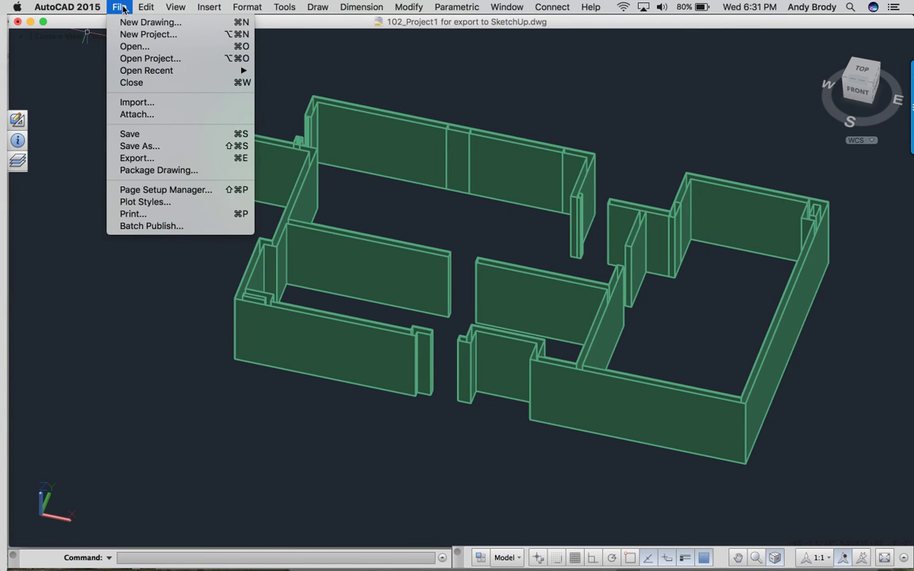
pyautogui.click(139, 146)
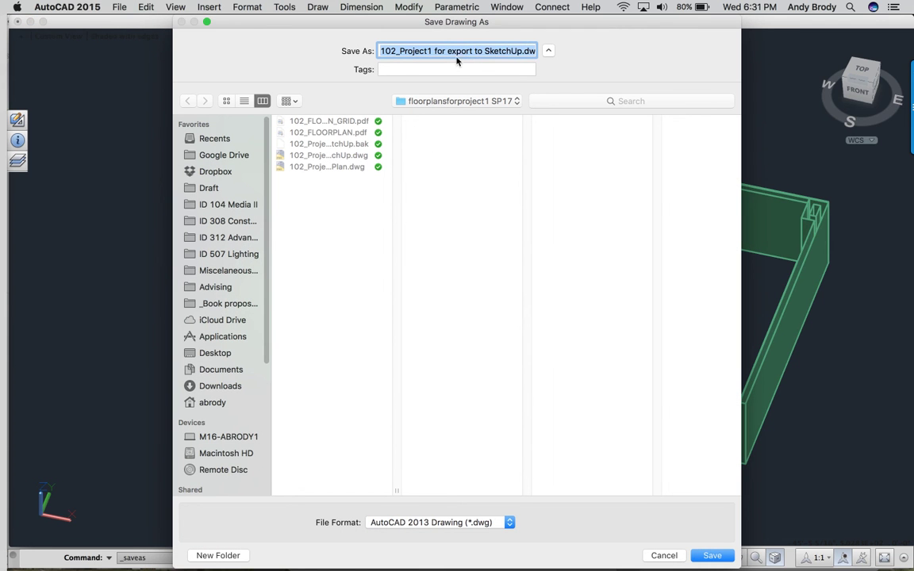
pyautogui.moveTo(446, 53); pyautogui.dragTo(521, 50)
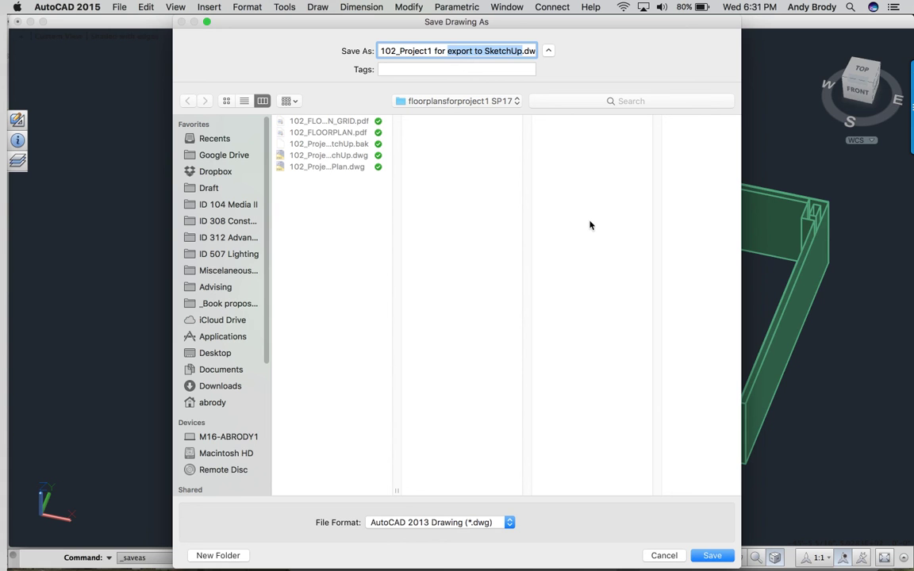
pyautogui.click(664, 556)
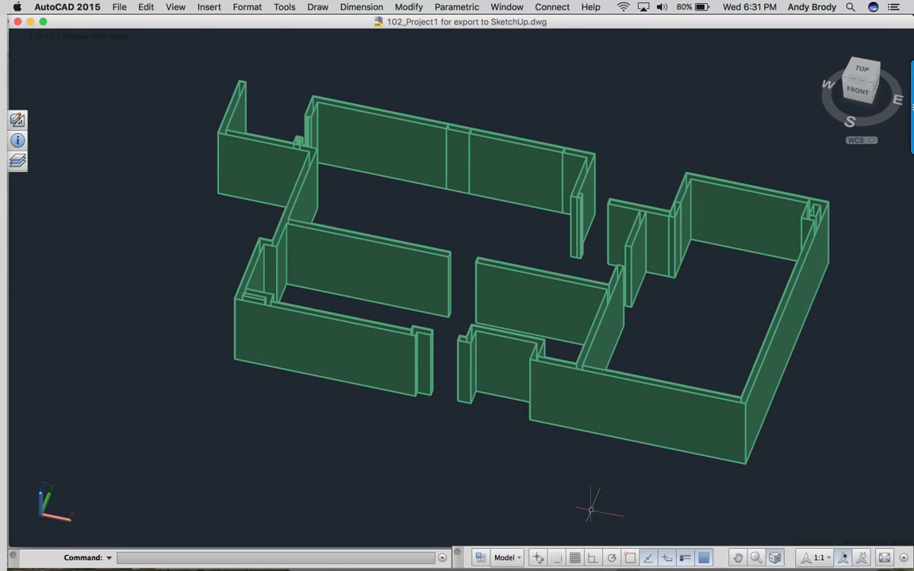
# Switch from AutoCAD to SketchUp Pro 2016 with Cmd+Tab
pyautogui.press('super+Tab')
pyautogui.press('super+Tab')
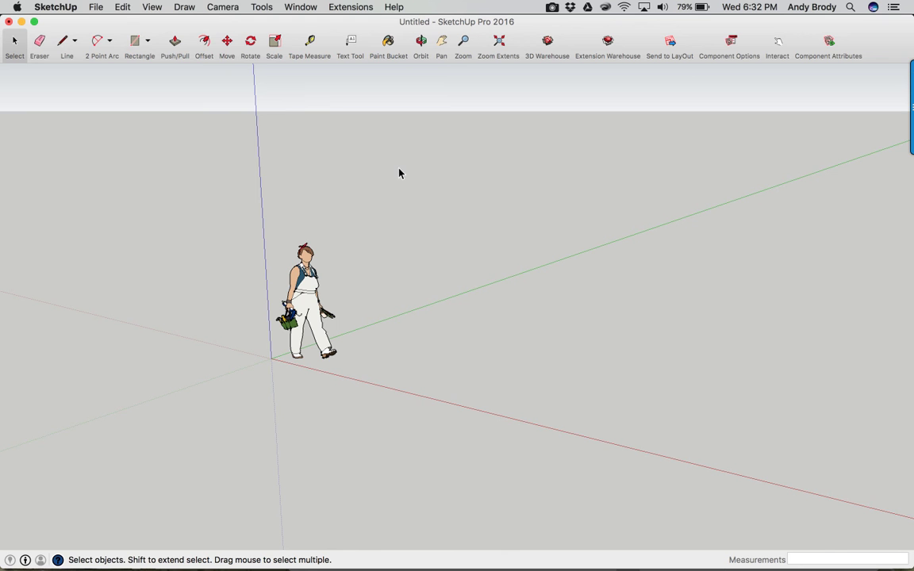
# Zoom and orbit around the default figure, then open the File menu to reach Import
pyautogui.scroll(-3, 405, 310)
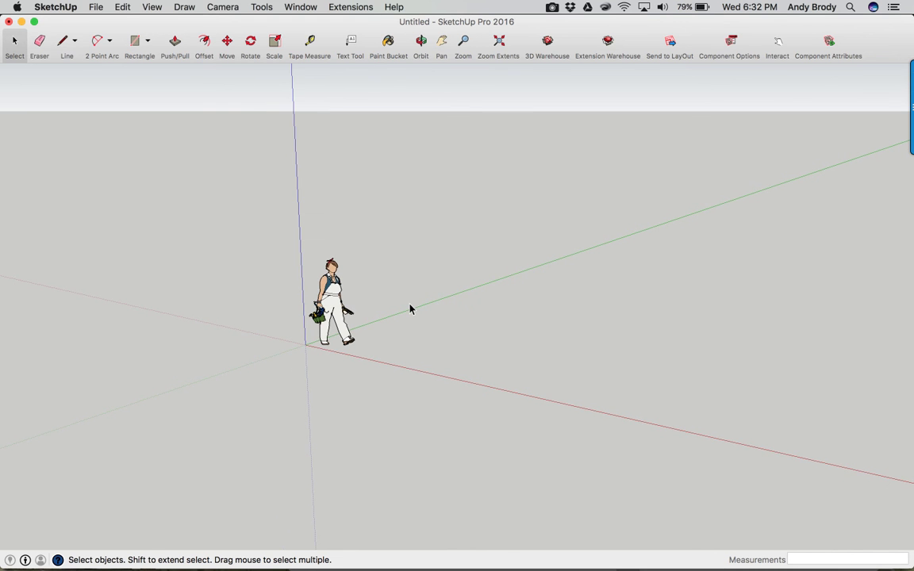
pyautogui.press('o')
pyautogui.moveTo(367, 307); pyautogui.dragTo(338, 313)
pyautogui.press('space')
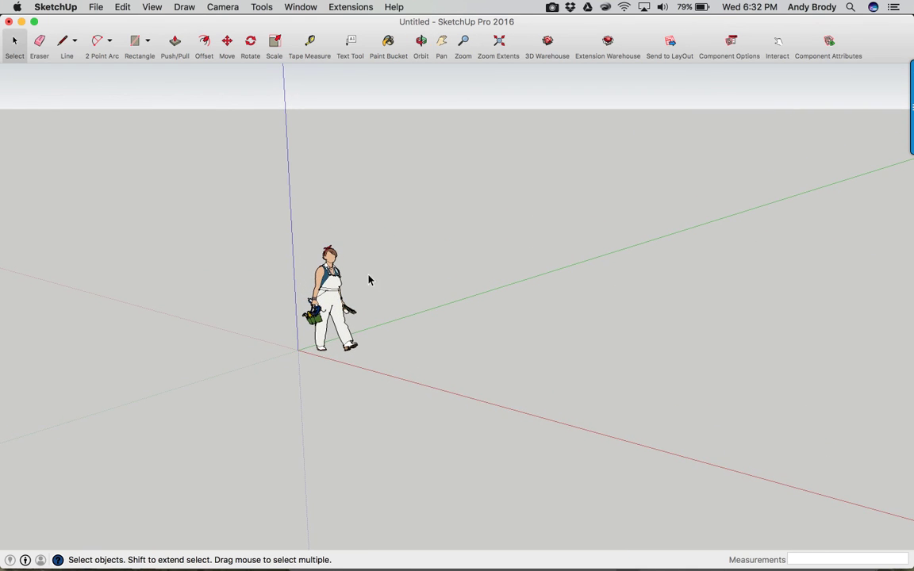
pyautogui.moveTo(368, 279); pyautogui.dragTo(310, 277, button='middle')
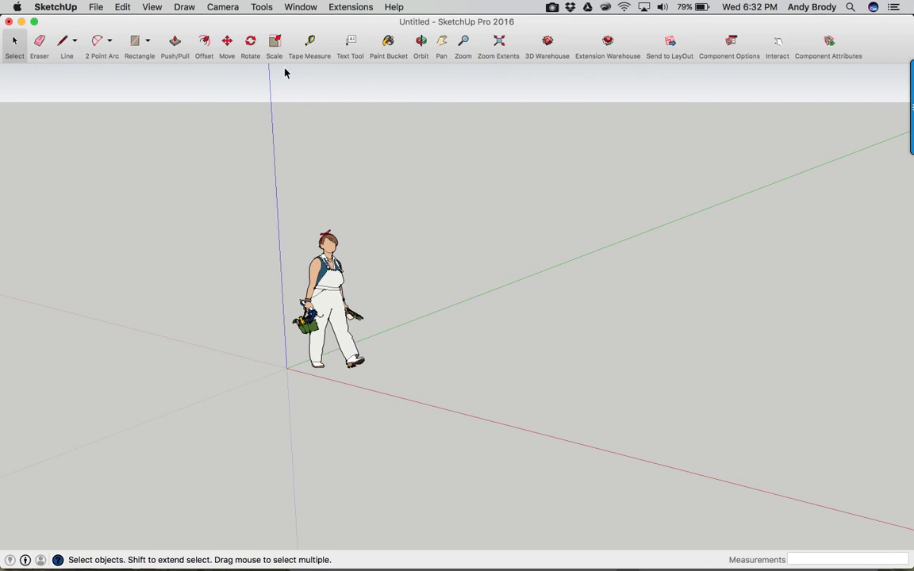
pyautogui.click(96, 7)
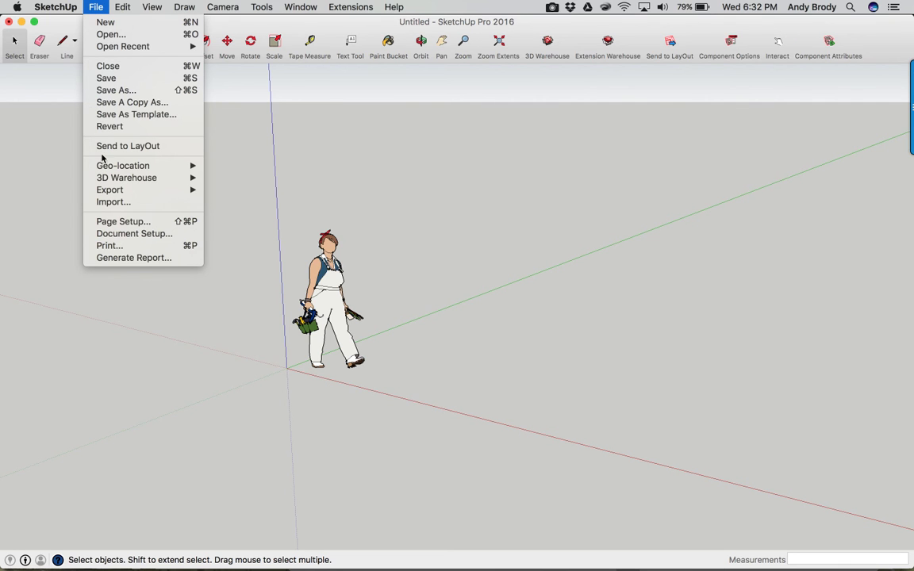
# Import the AutoCAD file '102_Project1 for export to SketchUp.dwg'
pyautogui.click(111, 205)
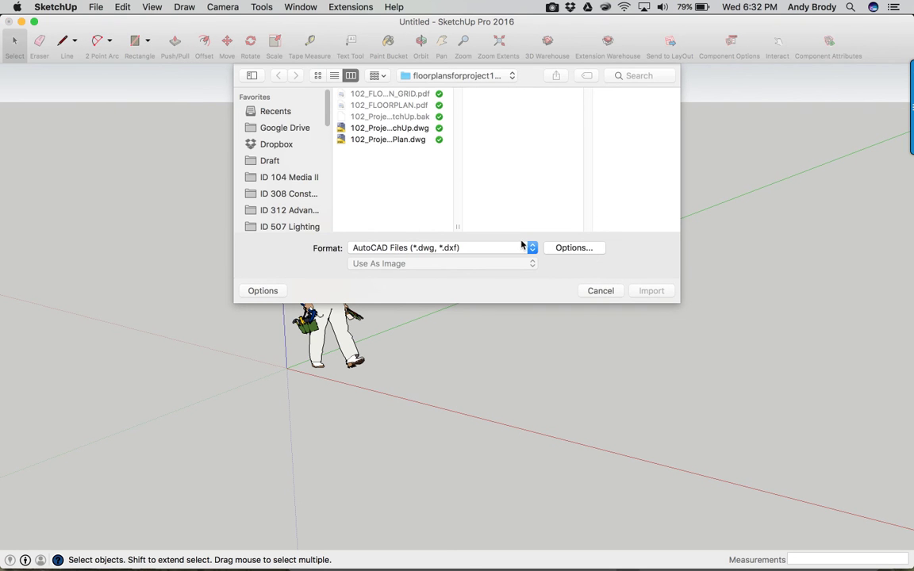
pyautogui.click(514, 249)
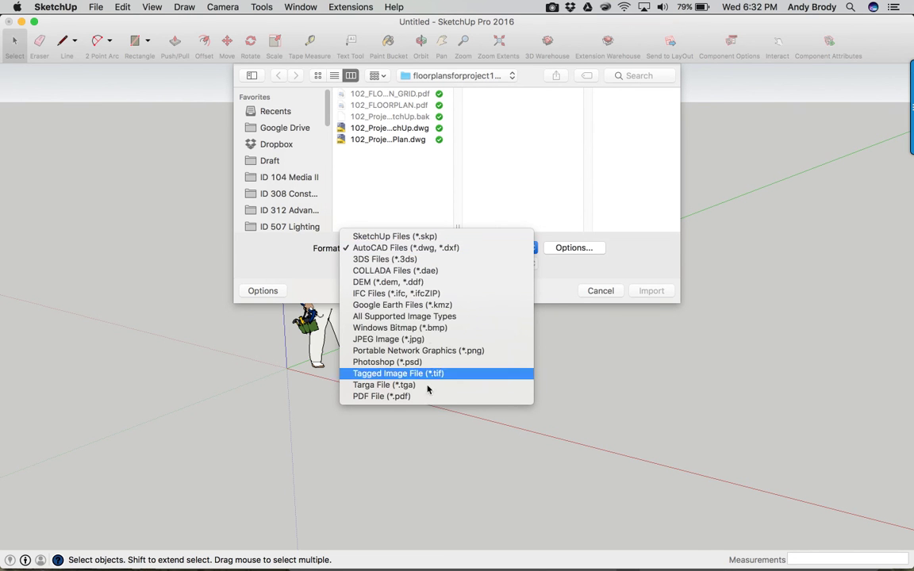
pyautogui.click(592, 271)
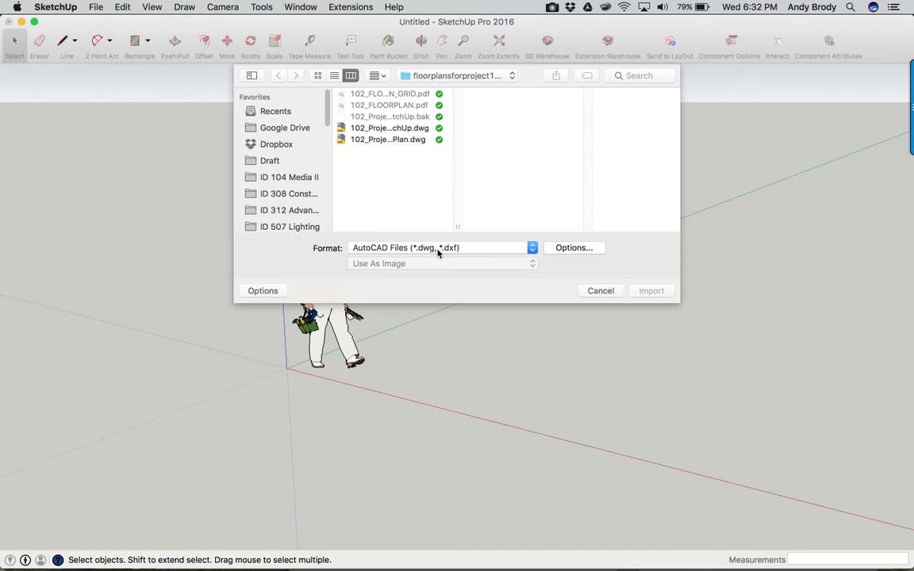
pyautogui.click(530, 248)
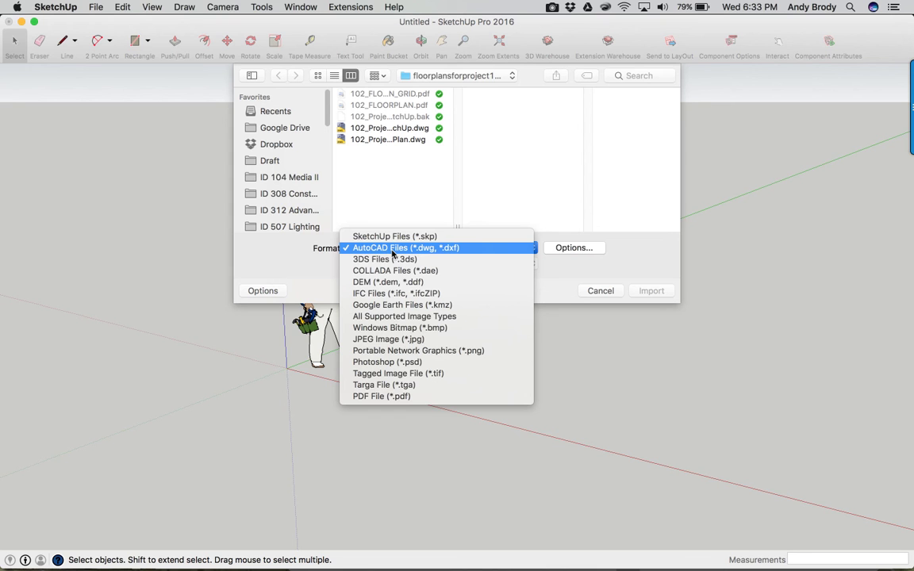
pyautogui.click(392, 250)
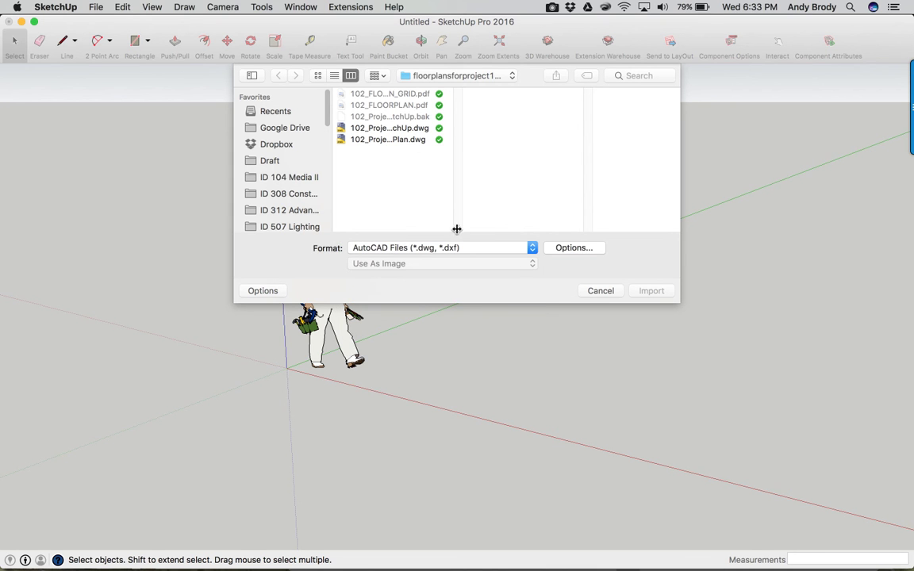
pyautogui.moveTo(457, 226); pyautogui.dragTo(560, 230)
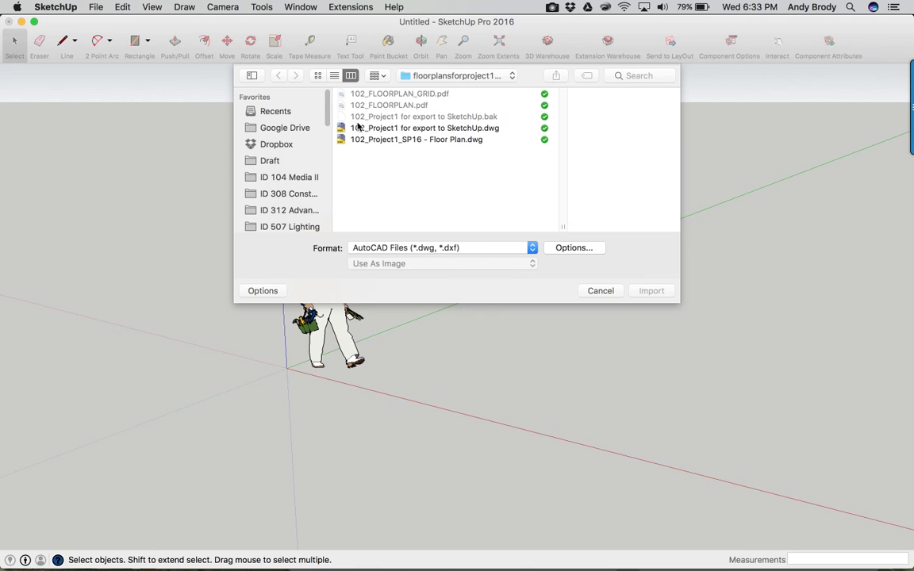
pyautogui.click(381, 128)
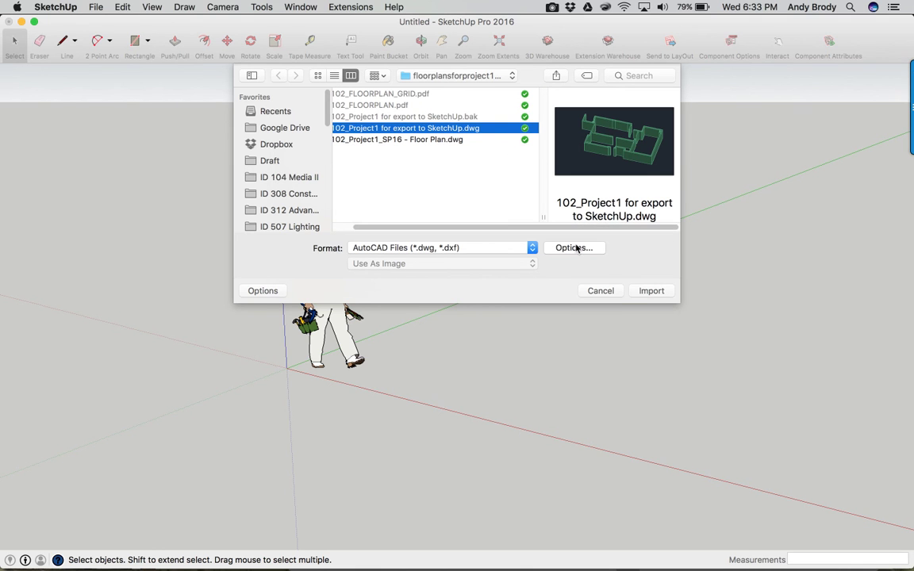
pyautogui.click(651, 291)
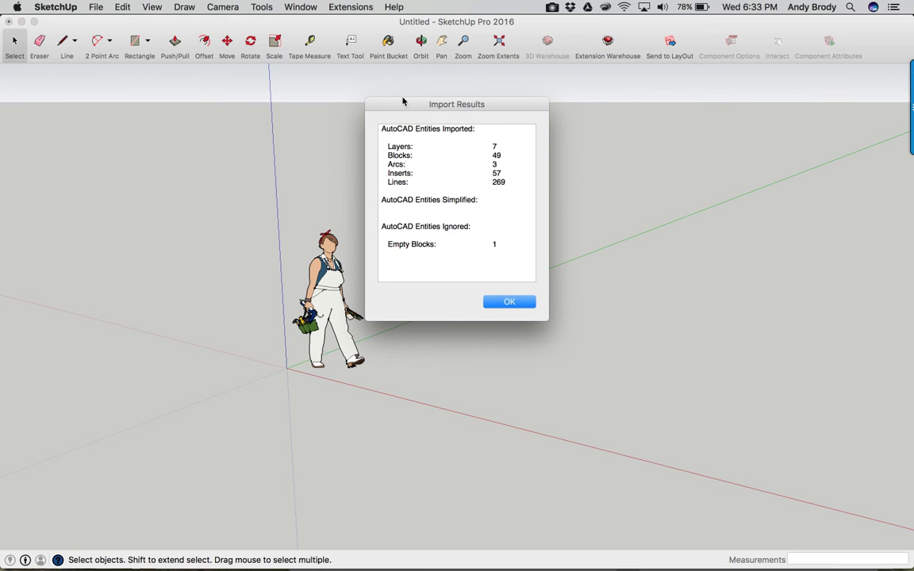
# Dismiss Import Results, orbit and zoom to see the whole plan, then select the imported model
pyautogui.click(510, 305)
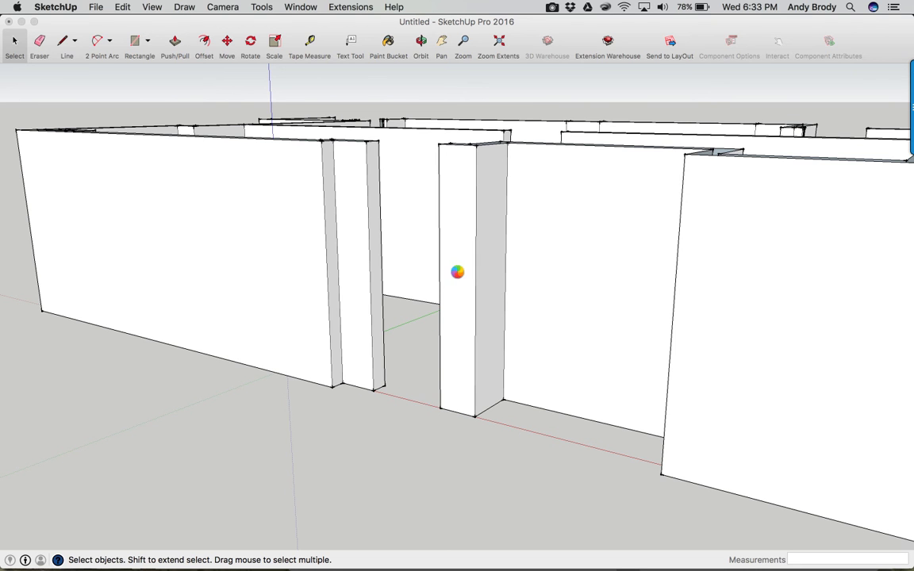
pyautogui.moveTo(436, 240); pyautogui.dragTo(646, 161, button='middle')
pyautogui.scroll(-5, 590, 193)
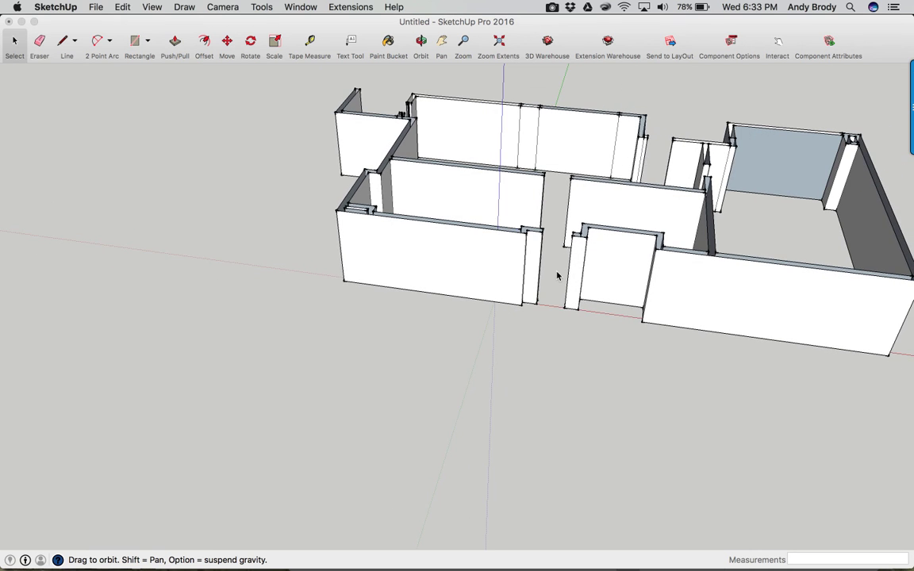
pyautogui.moveTo(557, 275); pyautogui.dragTo(478, 245, button='middle')
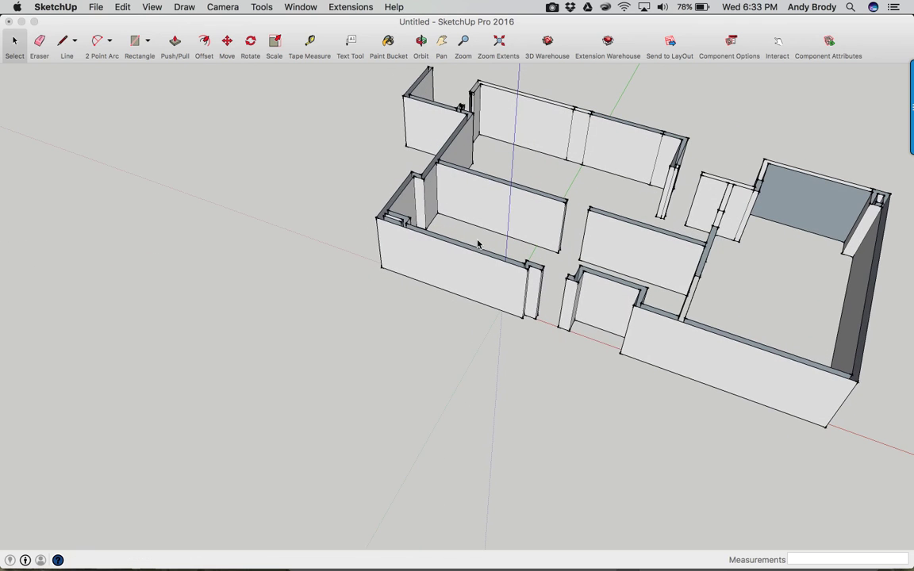
pyautogui.click(532, 298)
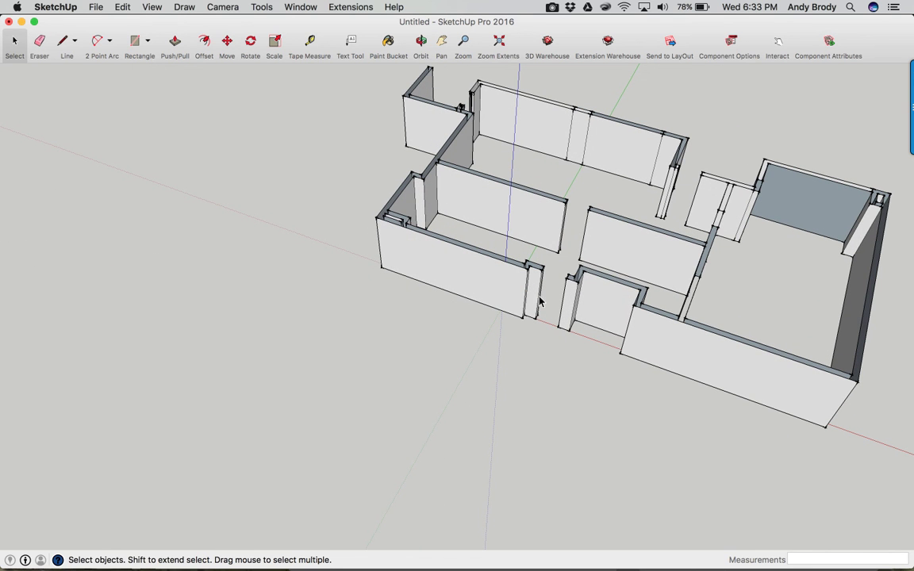
pyautogui.moveTo(640, 241); pyautogui.dragTo(452, 357, button='middle')
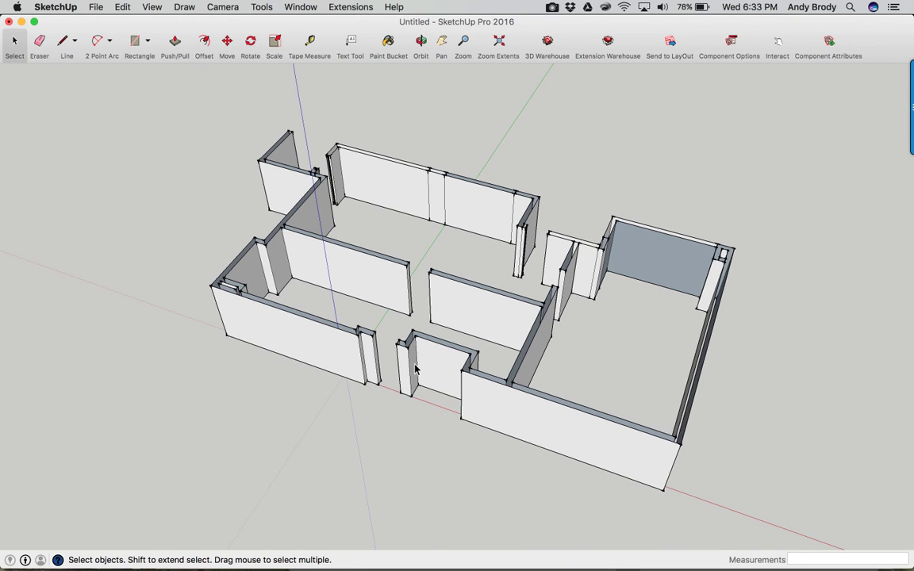
pyautogui.click(416, 367)
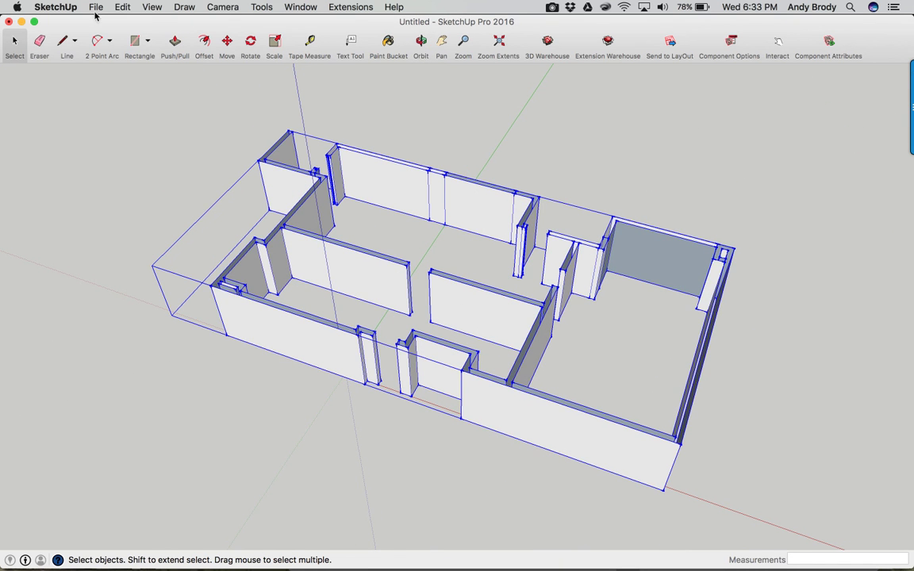
pyautogui.rightClick(453, 295)
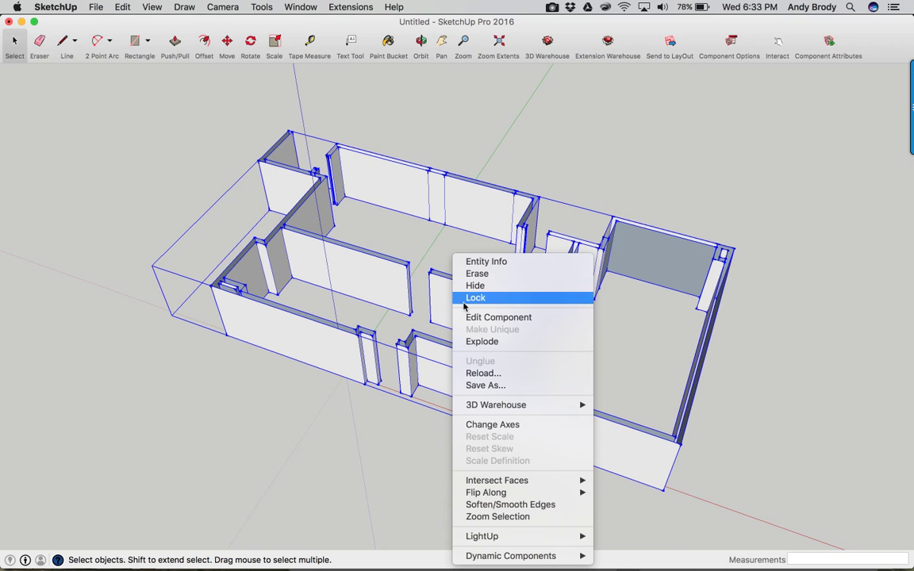
# Explode the imported group and attempt a floor rectangle, undoing its stray edges
pyautogui.click(480, 341)
pyautogui.moveTo(429, 292)
pyautogui.mouseDown(button='middle')
pyautogui.moveTo(423, 166)
pyautogui.moveTo(435, 292)
pyautogui.mouseUp(button='middle')
pyautogui.scroll(2, 436, 297)
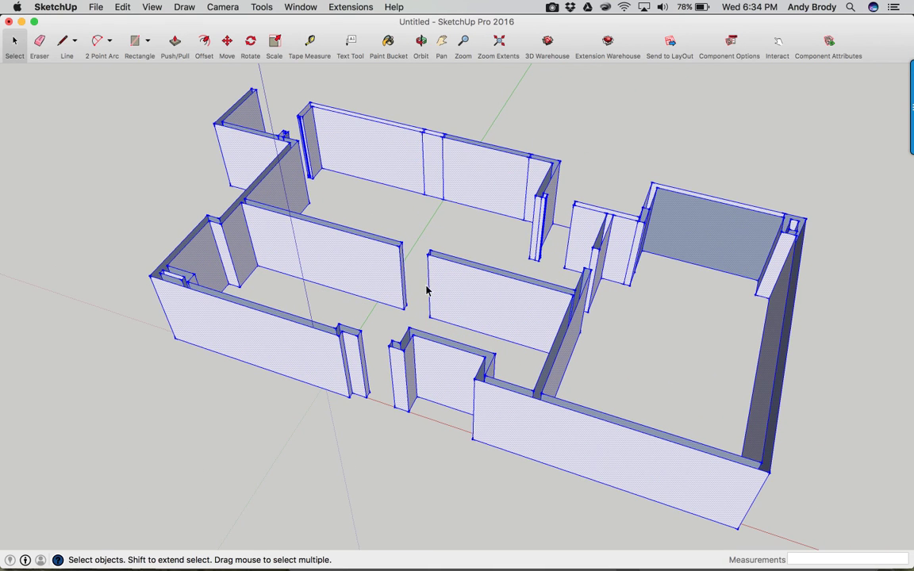
pyautogui.click(134, 42)
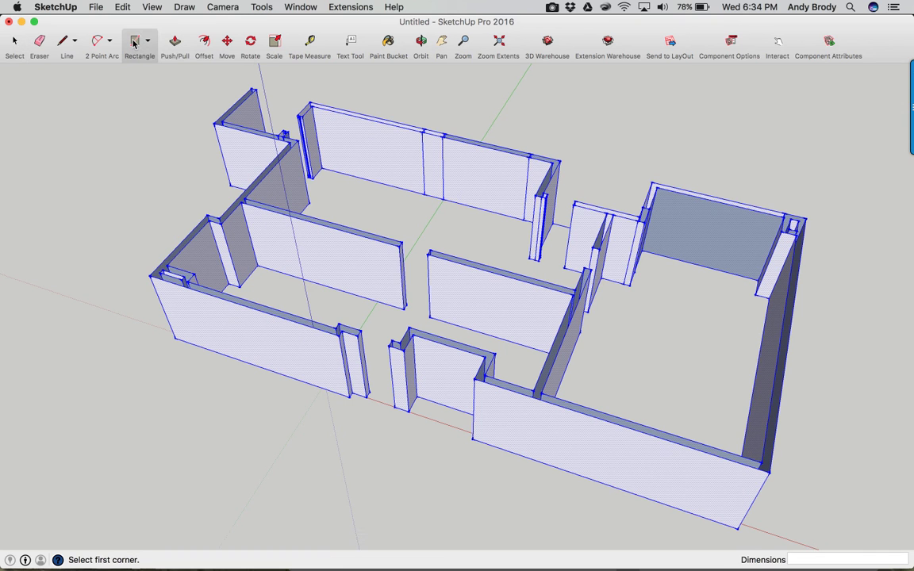
pyautogui.click(328, 163)
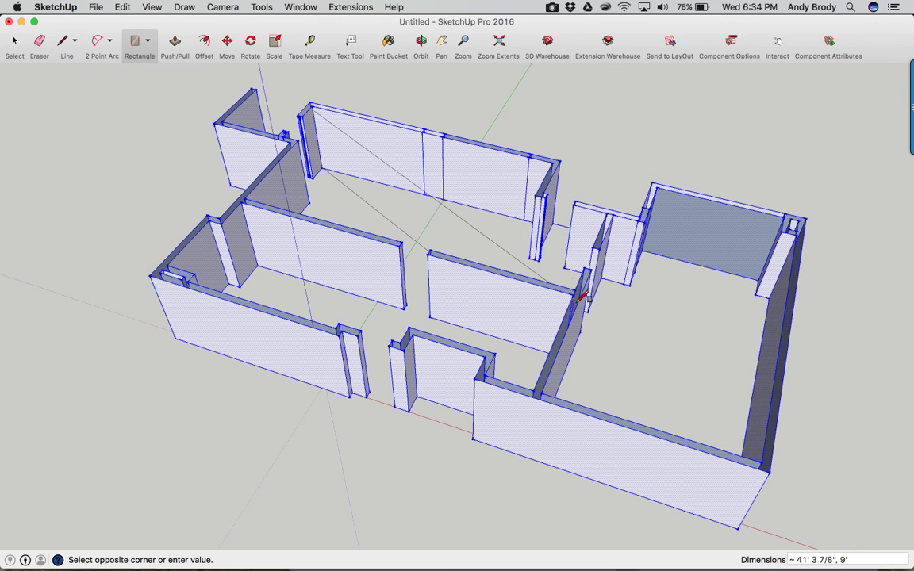
pyautogui.moveTo(691, 375); pyautogui.dragTo(724, 477, button='middle')
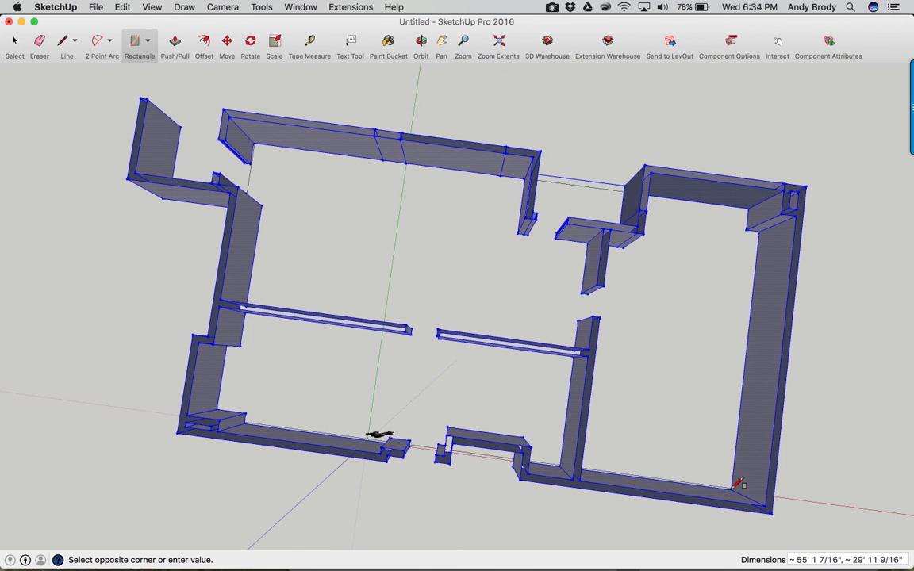
pyautogui.moveTo(736, 482); pyautogui.dragTo(750, 452, button='middle')
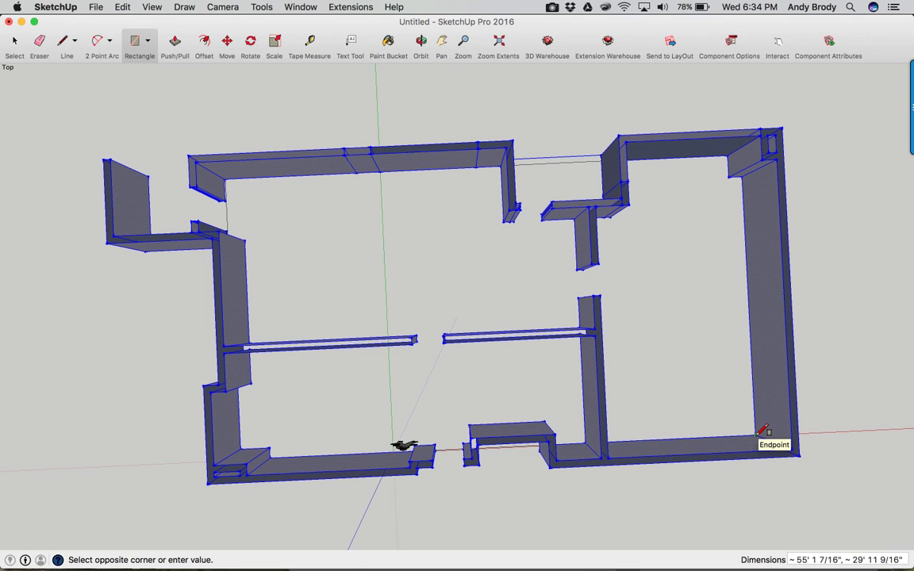
pyautogui.click(759, 434)
pyautogui.moveTo(570, 435); pyautogui.dragTo(471, 292, button='middle')
pyautogui.scroll(-2, 477, 287)
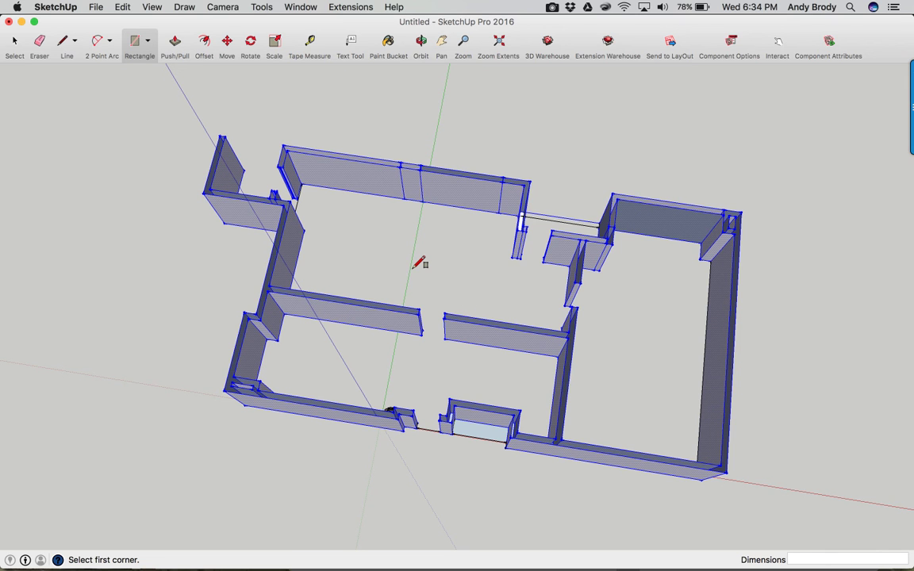
pyautogui.press('super+z')
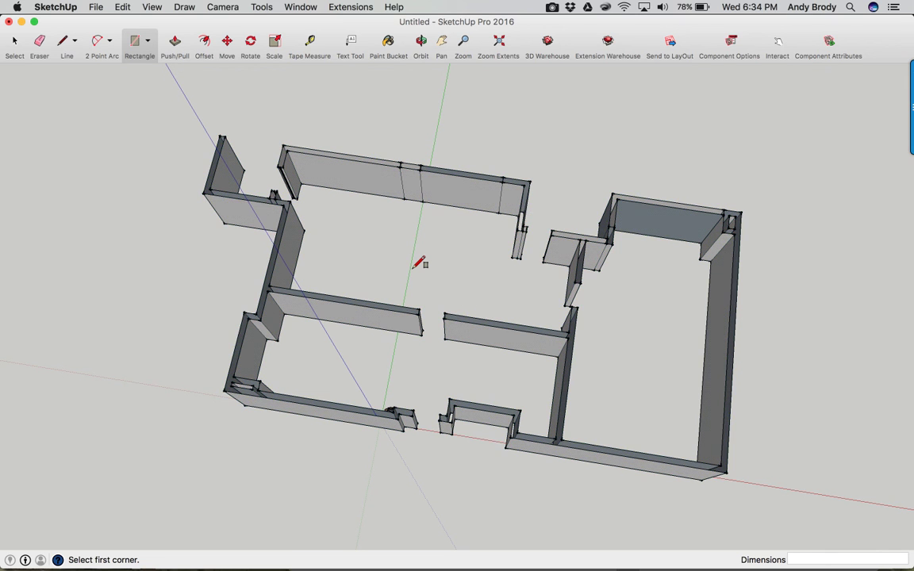
# Draw the 64' by 31' 3" floor rectangle corner to corner and explode the group again
pyautogui.press('space')
pyautogui.press('super+a')
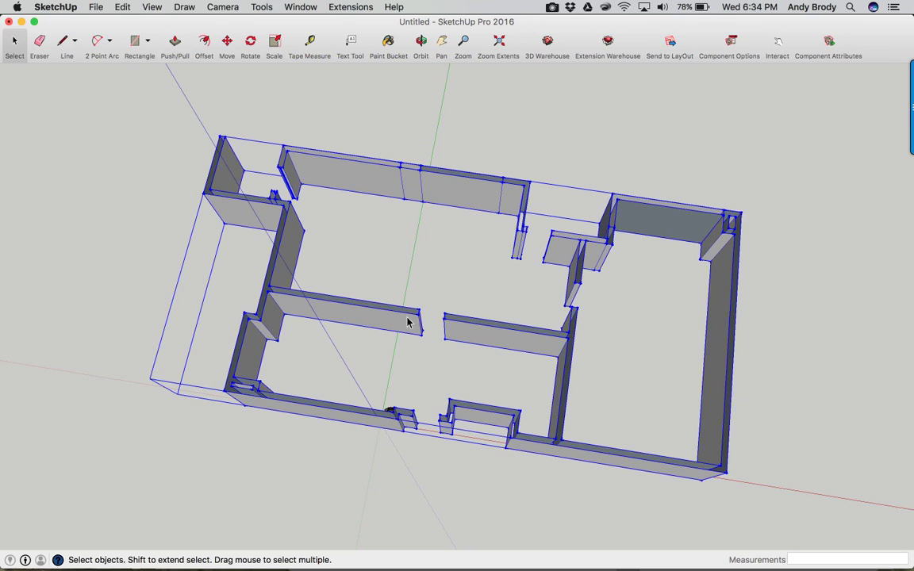
pyautogui.moveTo(387, 290); pyautogui.dragTo(413, 307, button='middle')
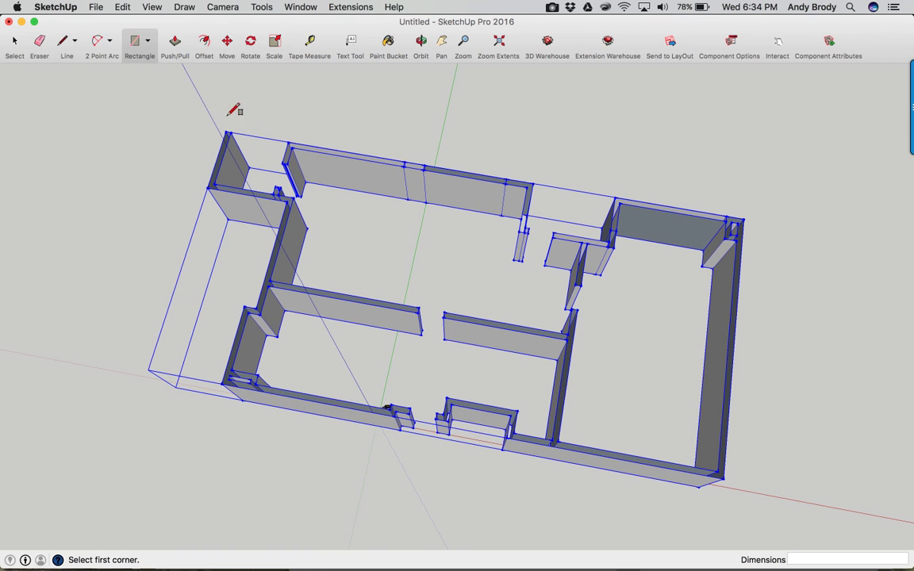
pyautogui.click(226, 150)
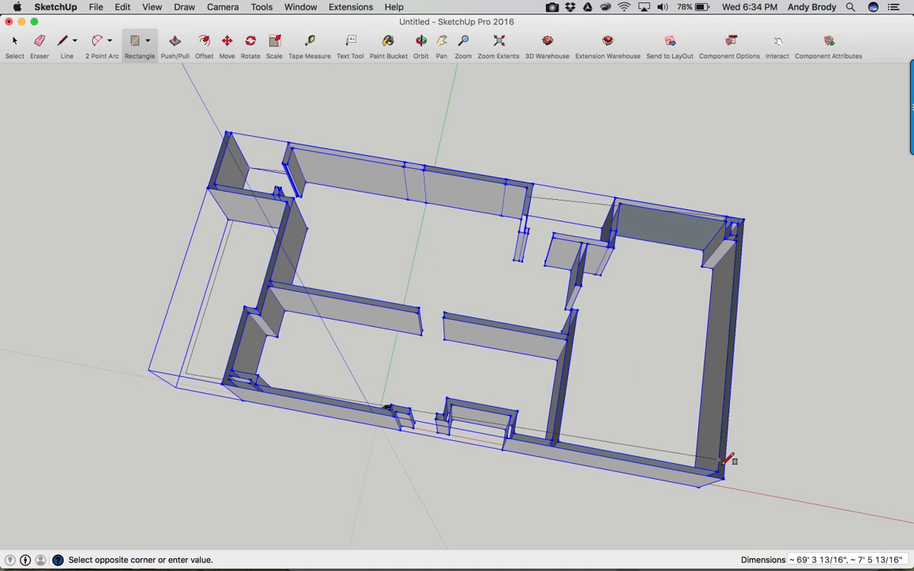
pyautogui.click(701, 484)
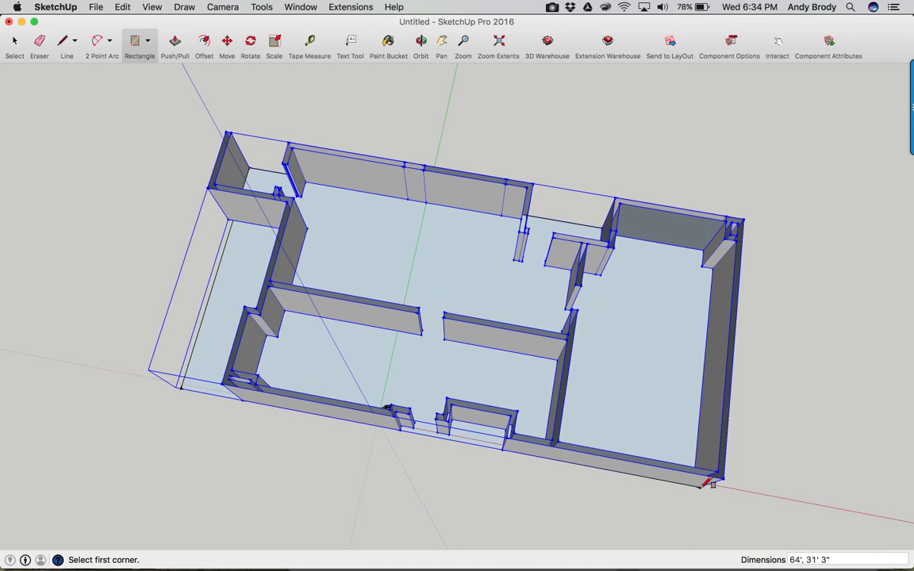
pyautogui.moveTo(463, 368)
pyautogui.mouseDown(button='middle')
pyautogui.moveTo(595, 284)
pyautogui.moveTo(596, 372)
pyautogui.moveTo(550, 379)
pyautogui.moveTo(422, 316)
pyautogui.moveTo(416, 368)
pyautogui.mouseUp(button='middle')
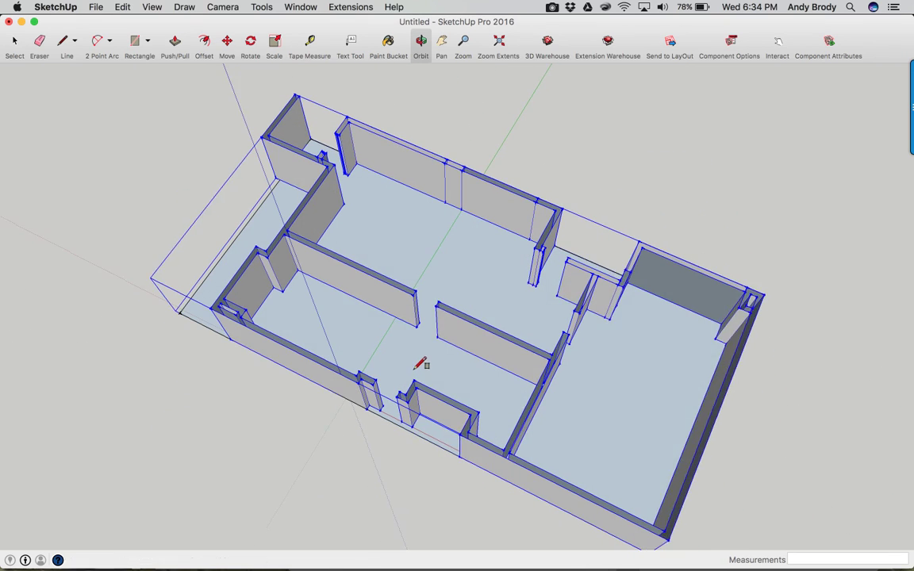
pyautogui.scroll(2, 412, 341)
pyautogui.press('space')
pyautogui.rightClick(394, 291)
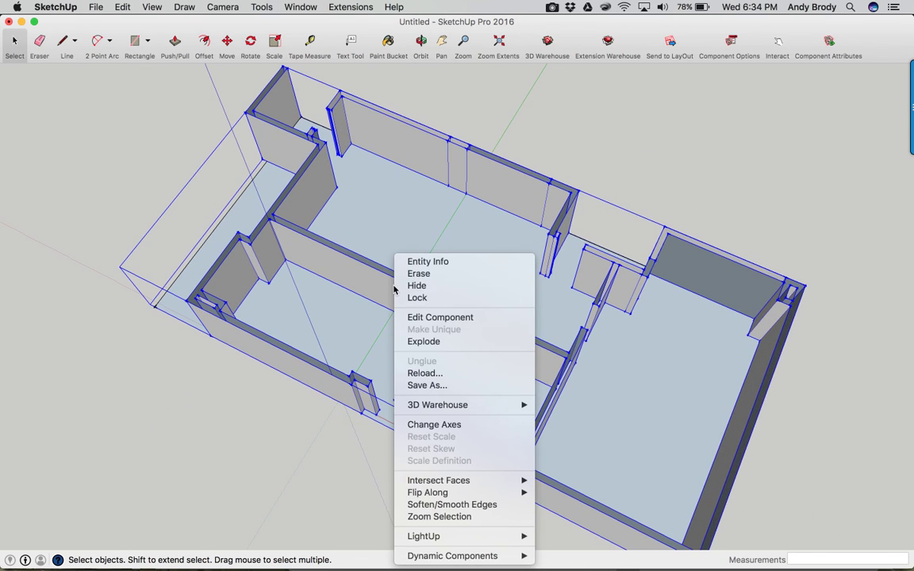
pyautogui.click(423, 341)
pyautogui.click(386, 215)
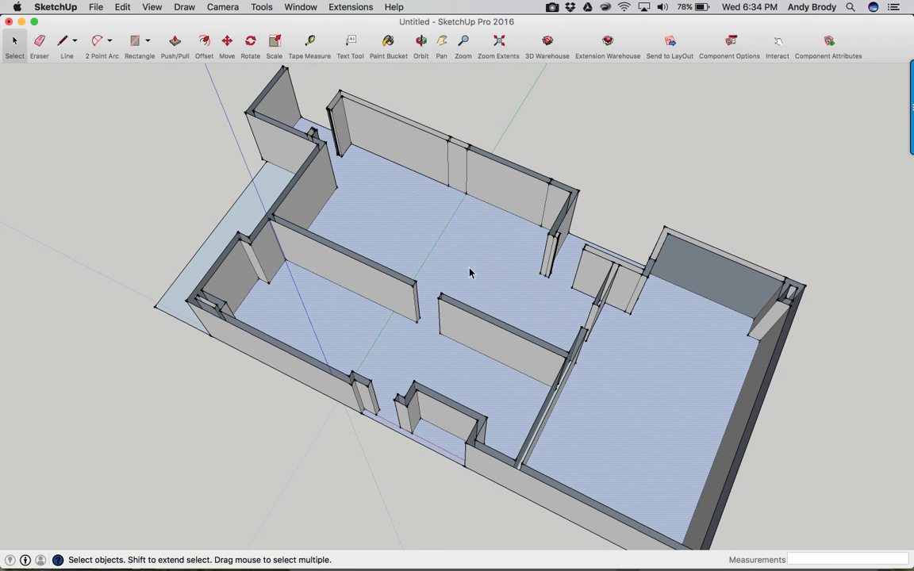
pyautogui.moveTo(469, 272); pyautogui.dragTo(535, 254, button='middle')
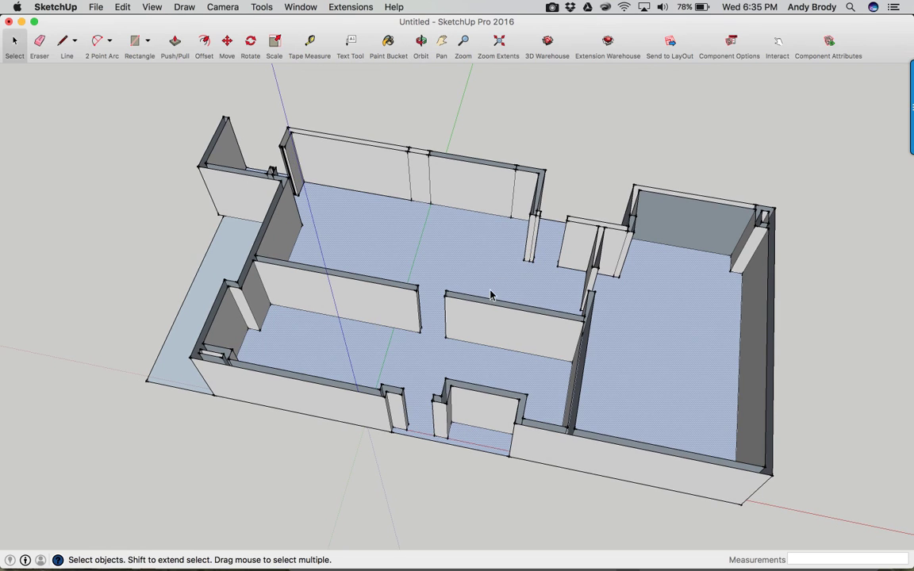
# Open the Components panel from the Window menu
pyautogui.click(302, 8)
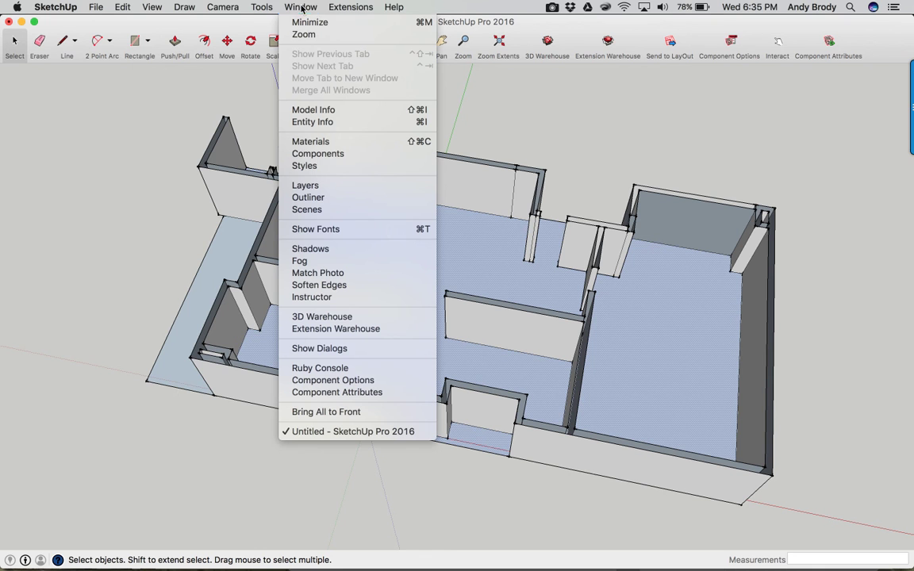
pyautogui.click(322, 156)
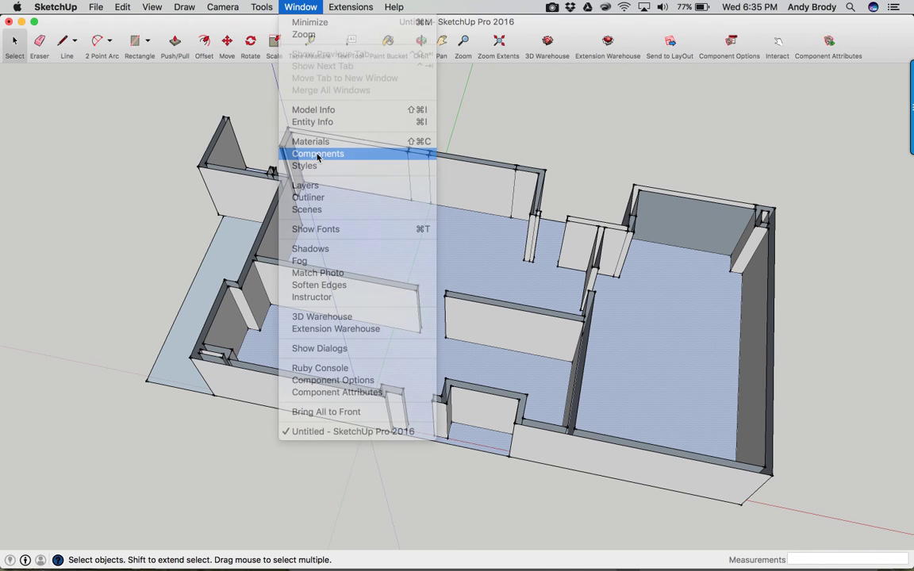
# Browse the Architecture collection's Doors category and pick the framed half door
pyautogui.click(794, 159)
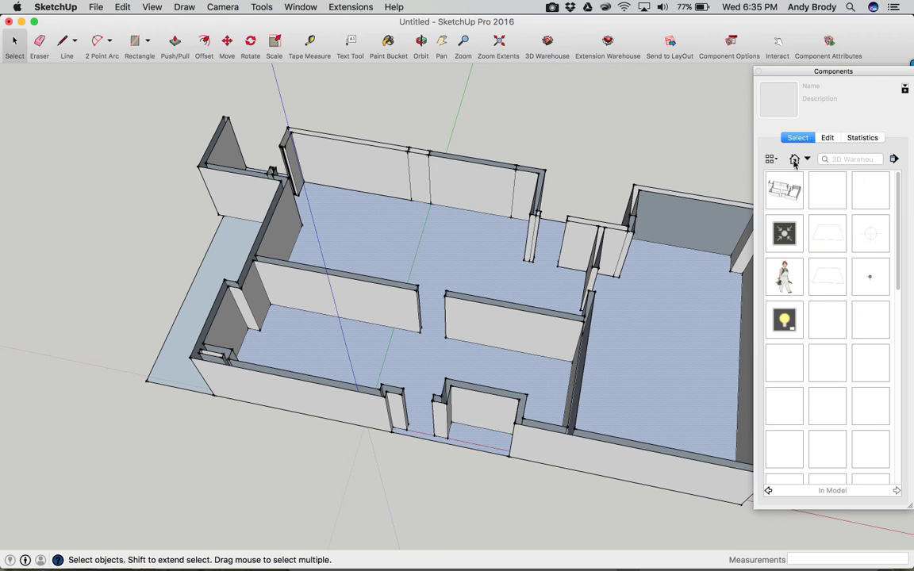
pyautogui.click(807, 159)
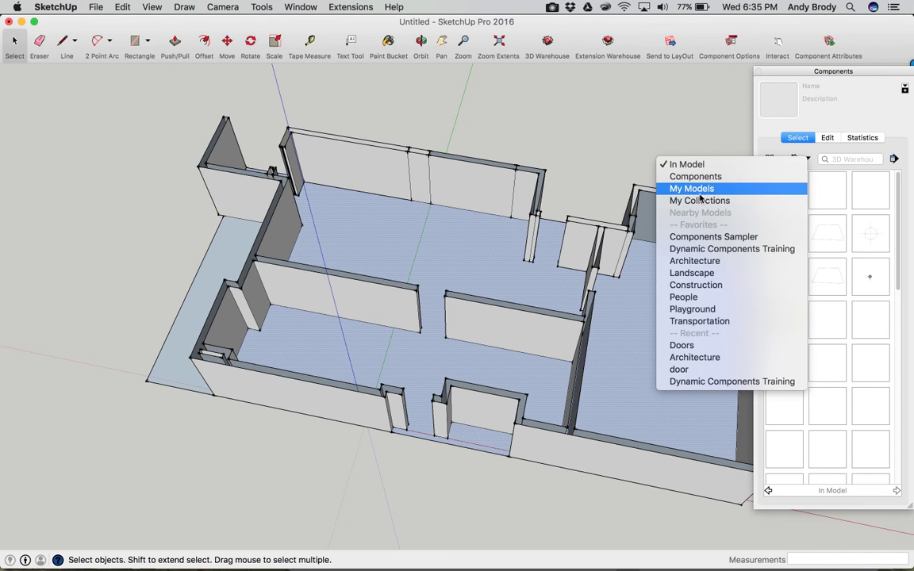
pyautogui.click(700, 262)
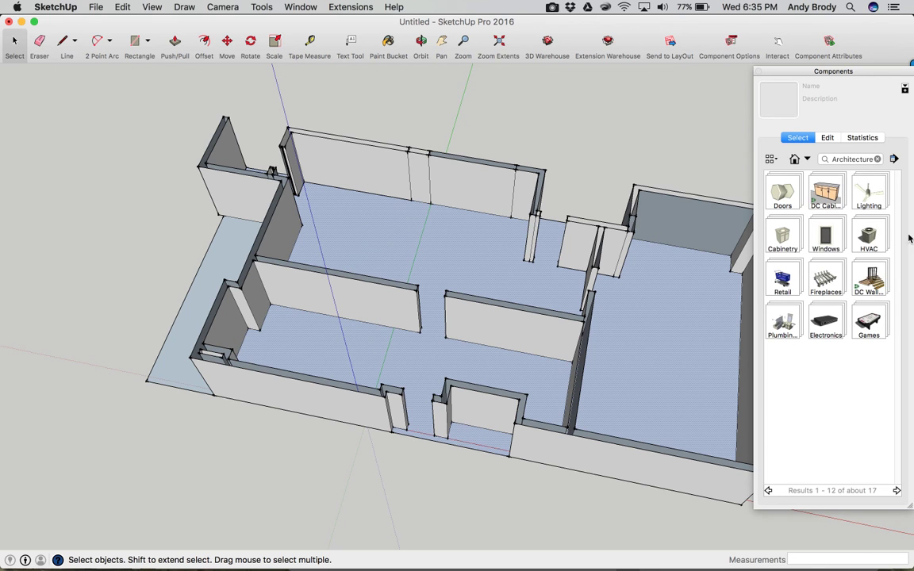
pyautogui.click(785, 195)
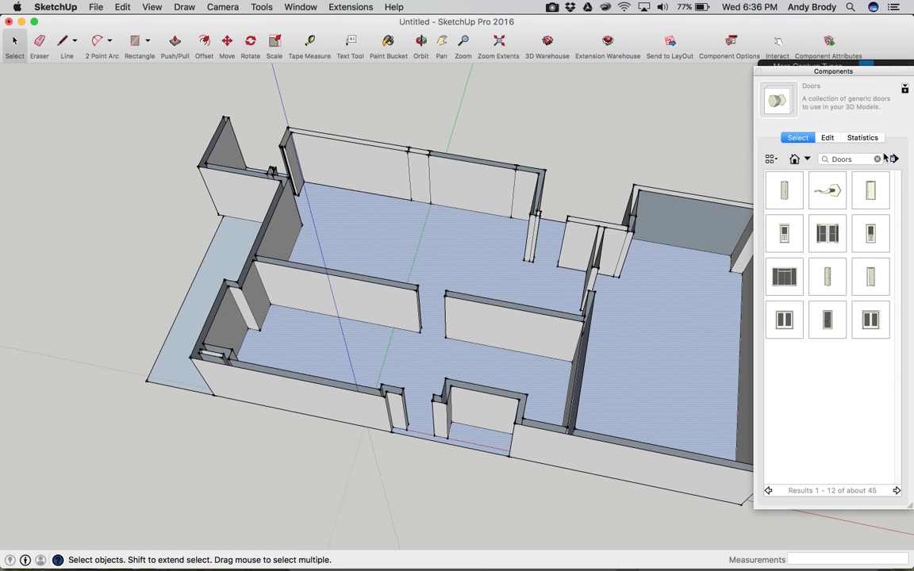
pyautogui.click(871, 232)
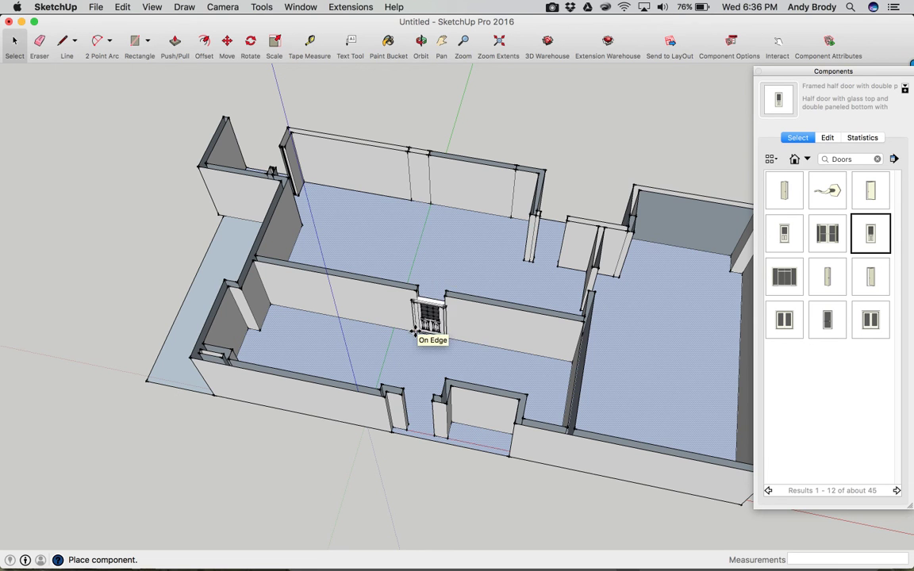
# Set the glass-top, paneled-bottom half door into the interior wall gap, nudged slightly left
pyautogui.click(413, 331)
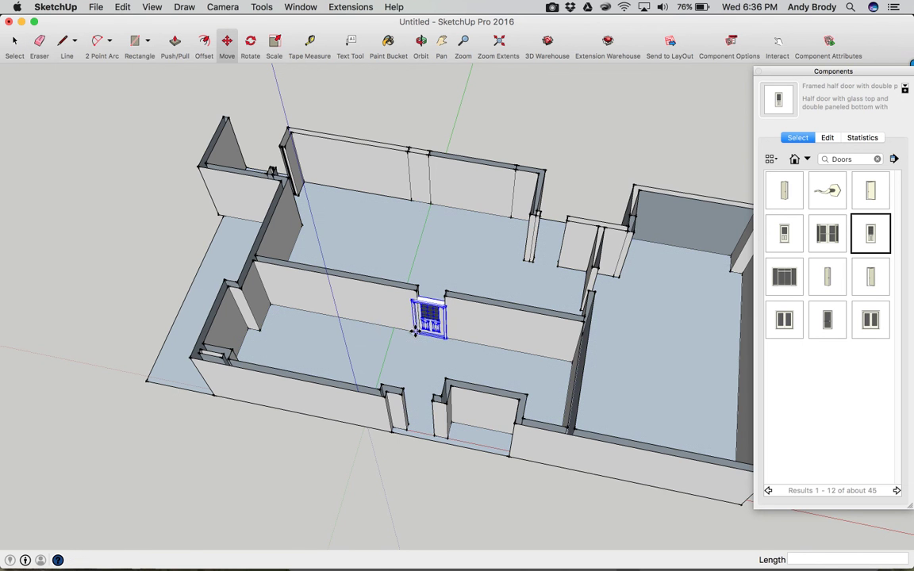
pyautogui.scroll(5, 429, 326)
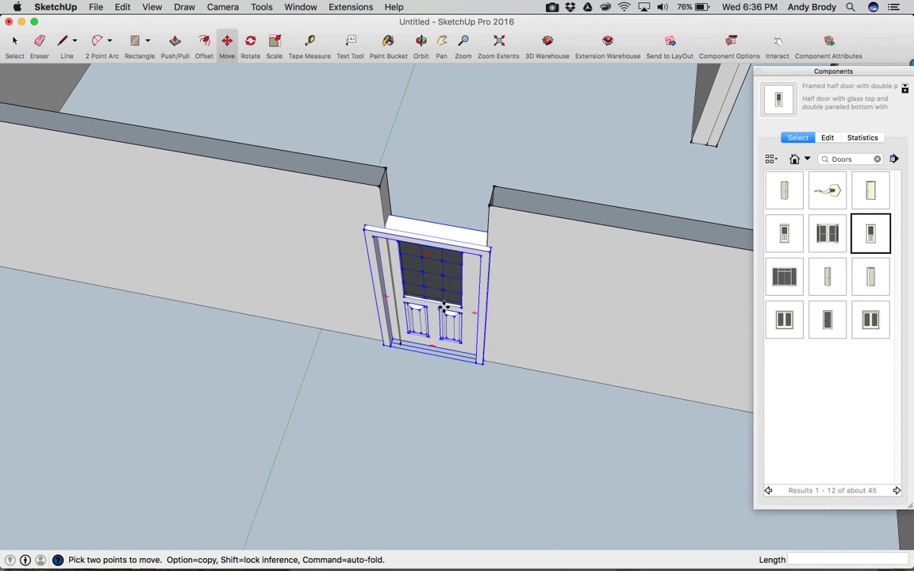
pyautogui.moveTo(445, 306); pyautogui.dragTo(466, 286, button='middle')
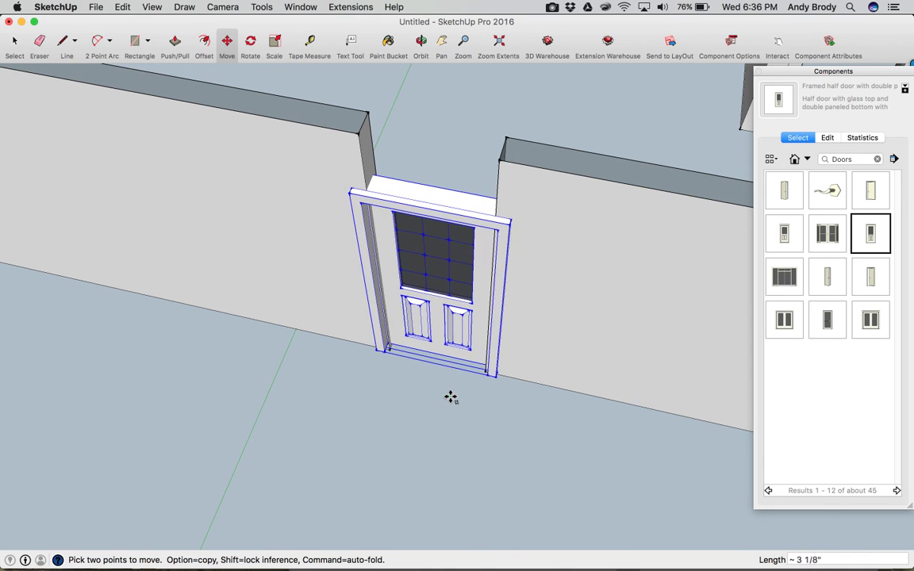
pyautogui.click(446, 393)
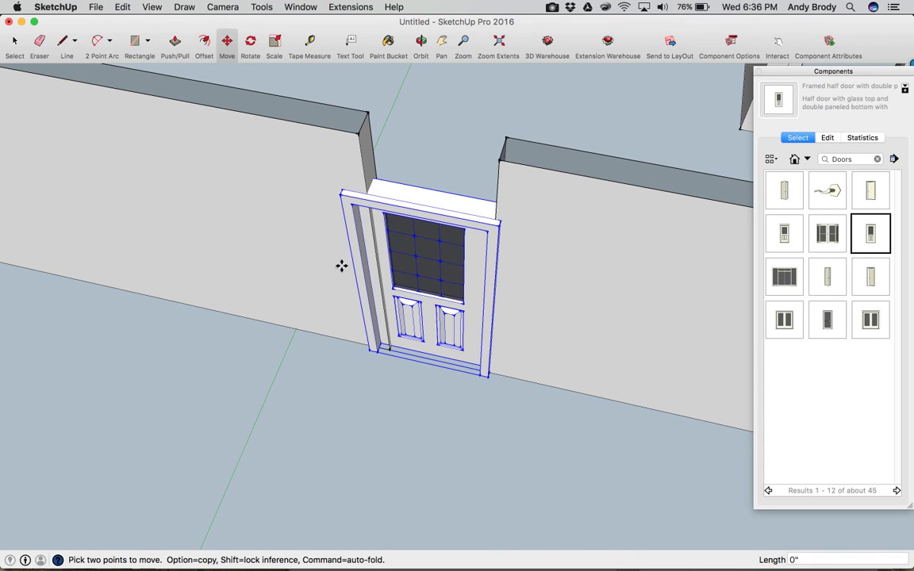
# Extend the left wall's end face 7 7/16" toward the door with Push/Pull
pyautogui.press('space')
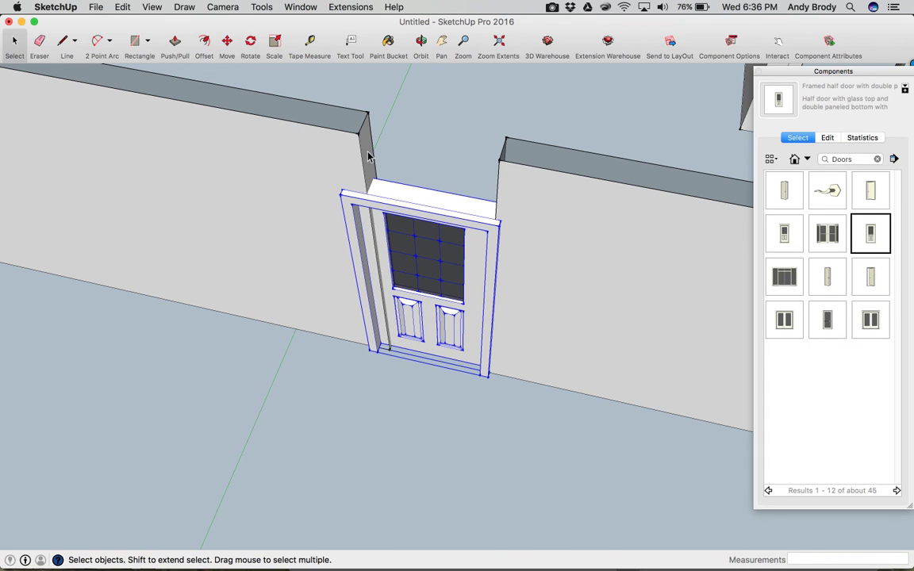
pyautogui.click(398, 173)
pyautogui.press('p')
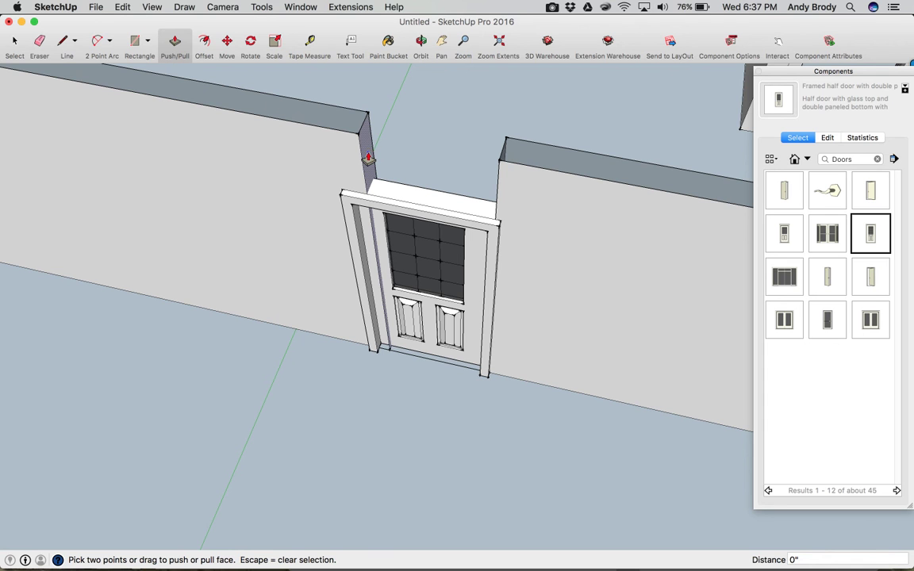
pyautogui.moveTo(368, 157)
pyautogui.mouseDown()
pyautogui.moveTo(341, 155)
pyautogui.moveTo(372, 157)
pyautogui.mouseUp()
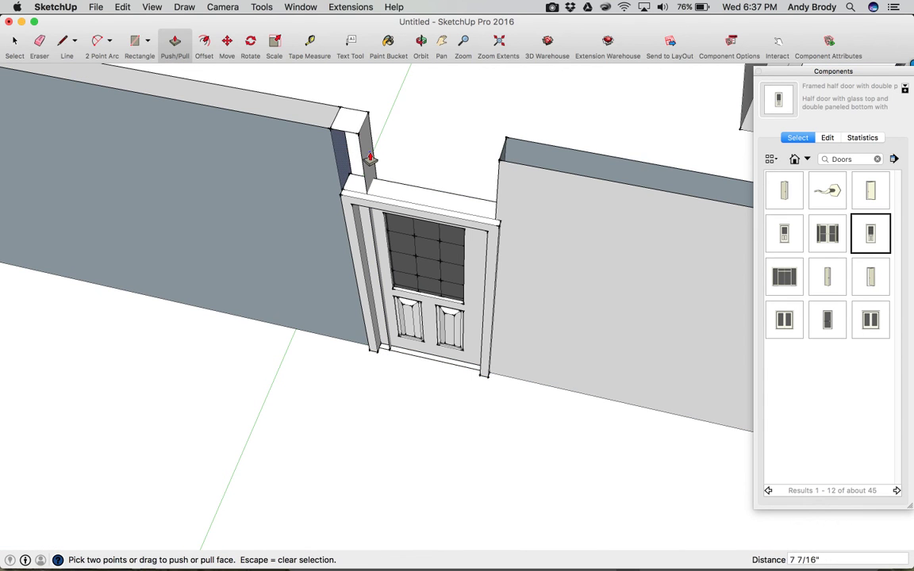
# Push back the small face above the door and clear the selection
pyautogui.press('space')
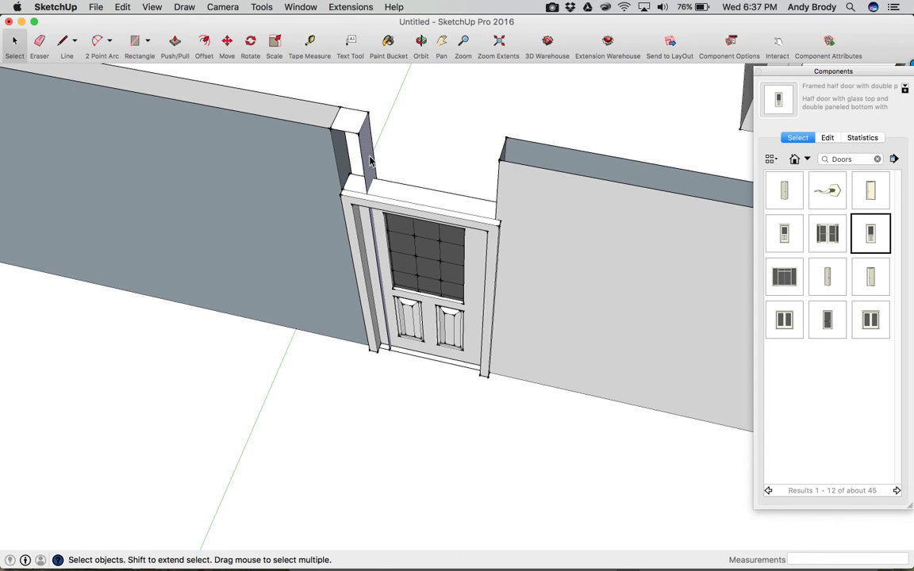
pyautogui.press('p')
pyautogui.moveTo(369, 157)
pyautogui.mouseDown()
pyautogui.moveTo(350, 143)
pyautogui.moveTo(338, 147)
pyautogui.moveTo(372, 156)
pyautogui.mouseUp()
pyautogui.press('m')
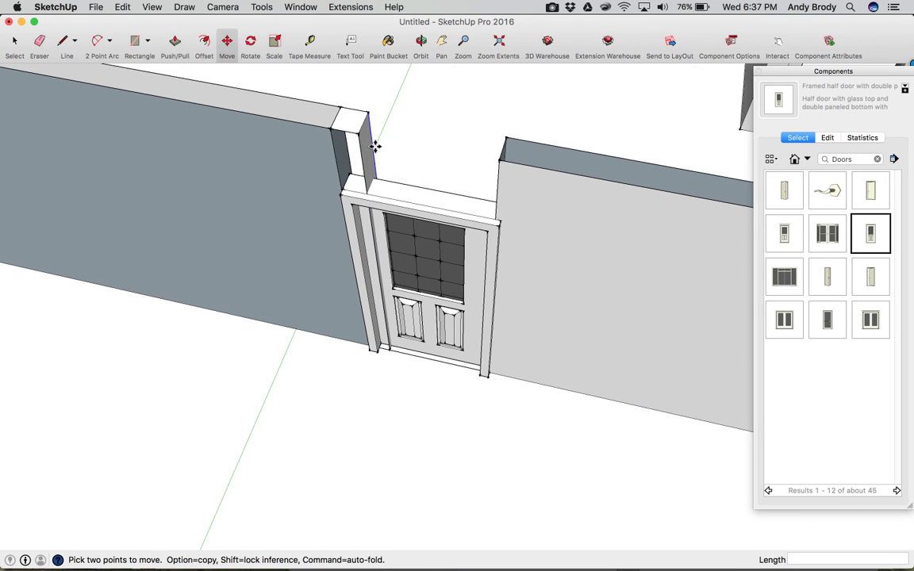
pyautogui.press('space')
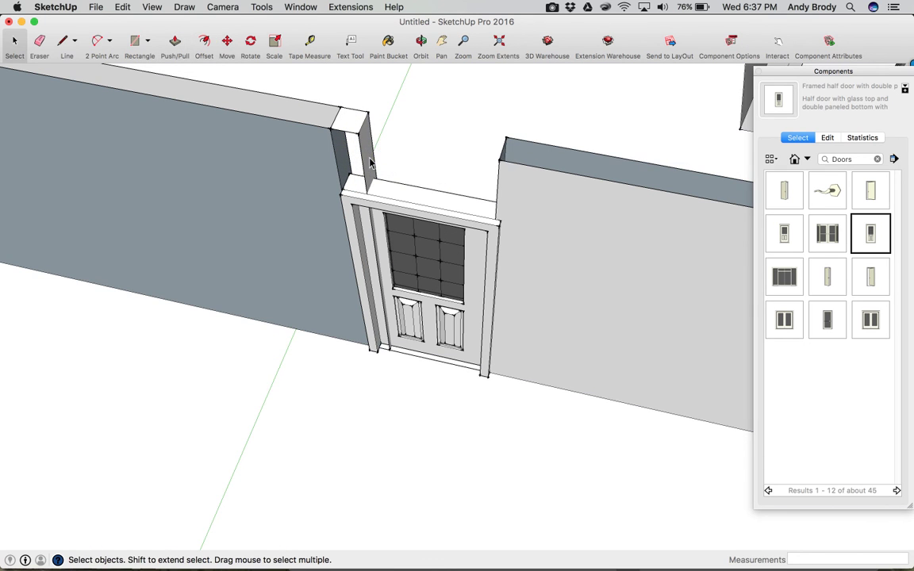
pyautogui.click(378, 168)
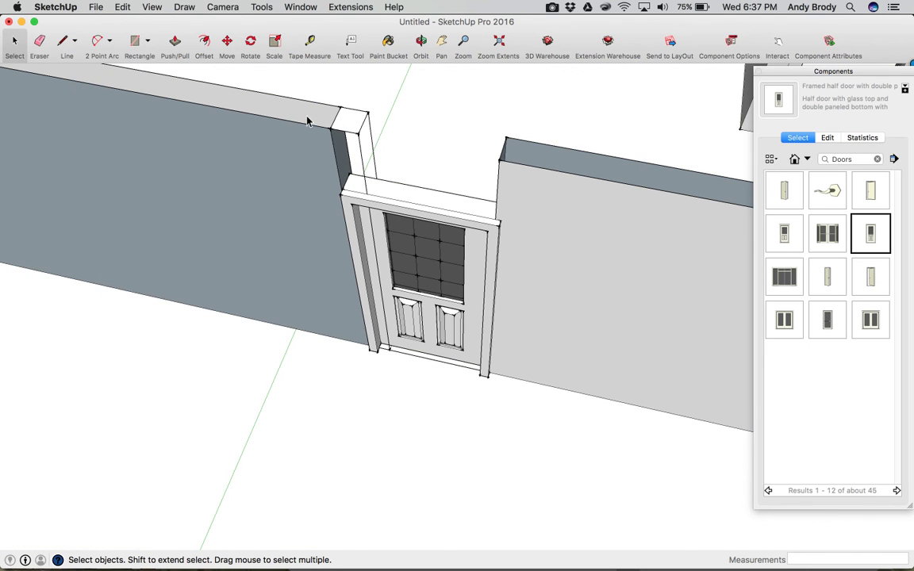
# Erase the connector piece above the door header
pyautogui.click(40, 42)
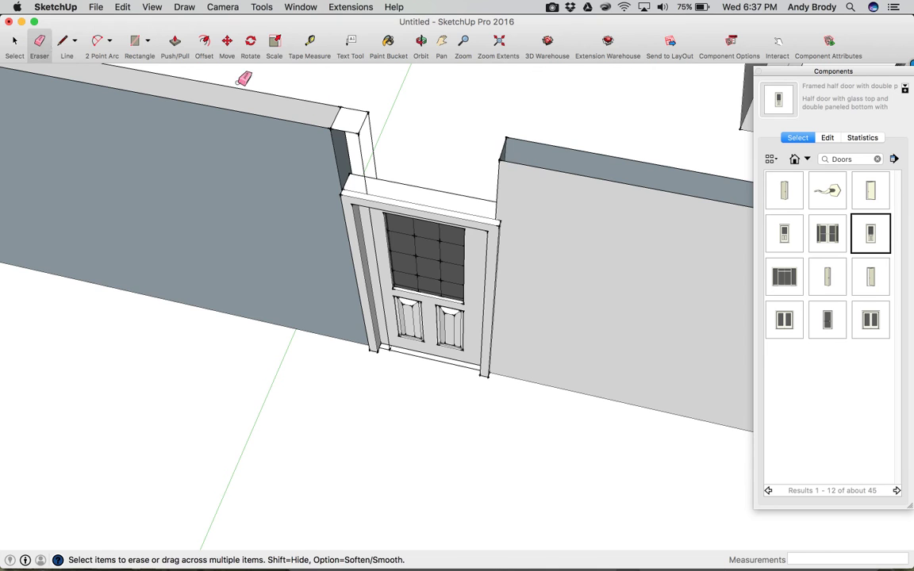
pyautogui.click(364, 119)
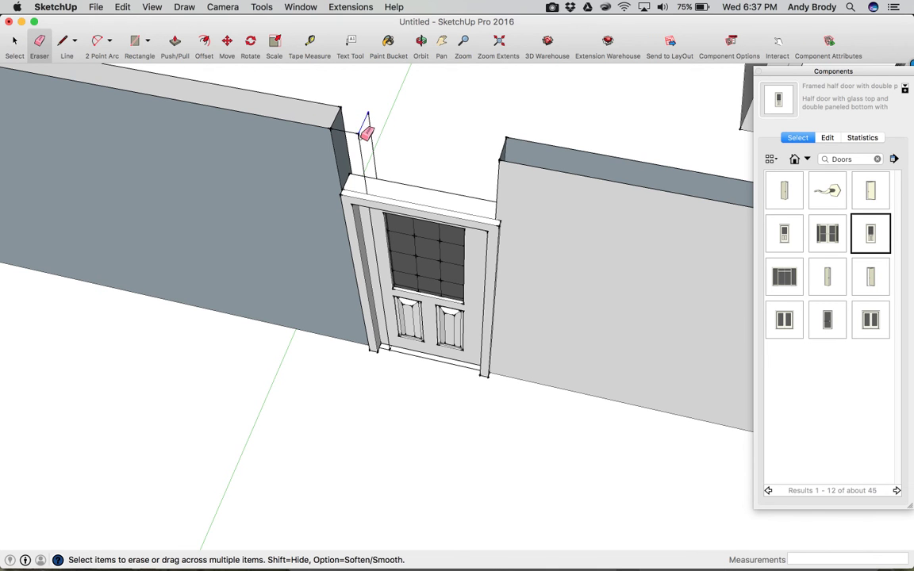
pyautogui.press('super+z')
pyautogui.press('super+z')
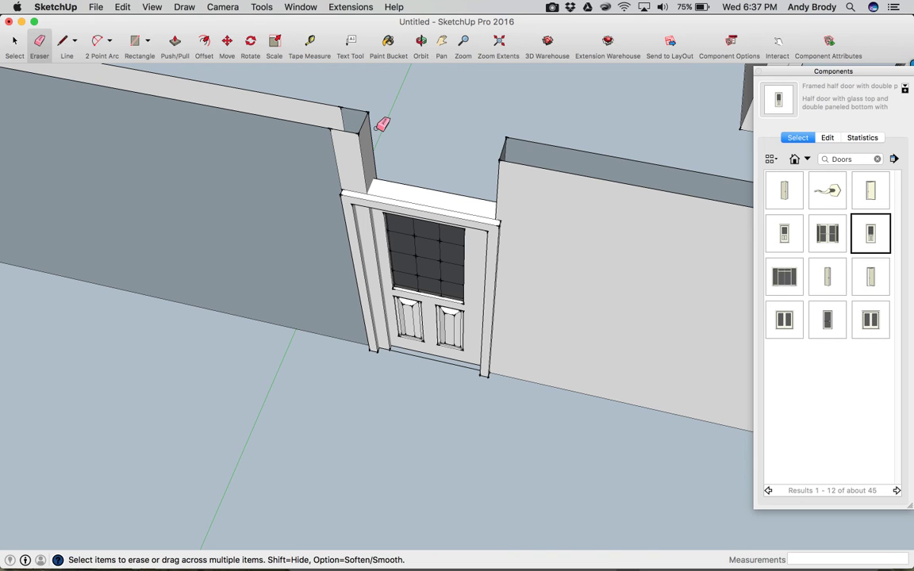
pyautogui.click(350, 142)
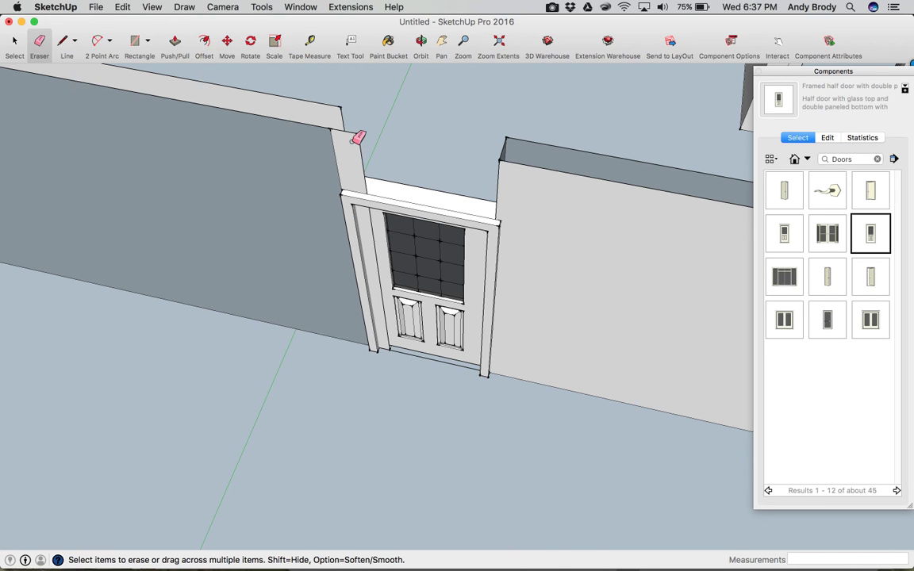
pyautogui.click(363, 135)
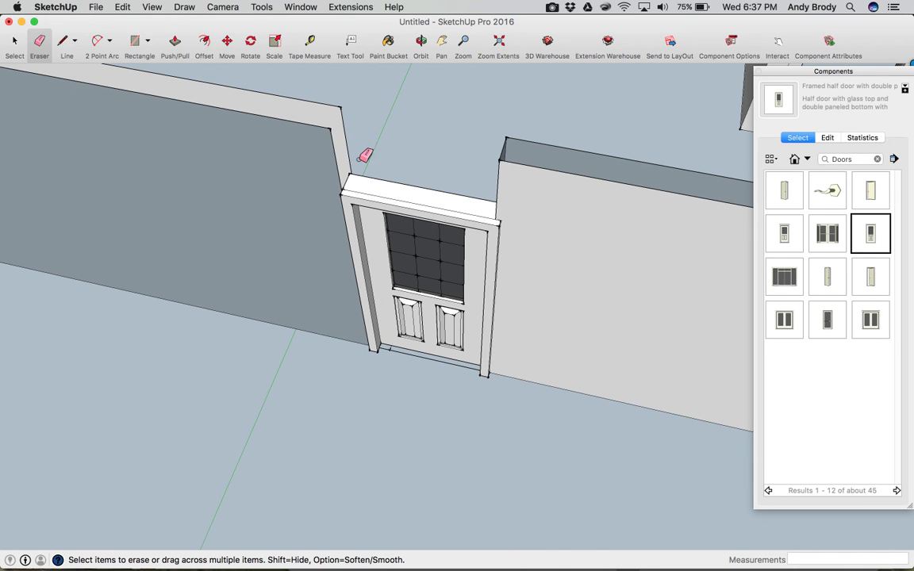
# Draw lines across both wall tops beside the door to close their top faces
pyautogui.moveTo(364, 156)
pyautogui.mouseDown(button='middle')
pyautogui.moveTo(338, 200)
pyautogui.moveTo(306, 210)
pyautogui.moveTo(283, 188)
pyautogui.moveTo(257, 239)
pyautogui.moveTo(261, 257)
pyautogui.moveTo(291, 284)
pyautogui.moveTo(255, 316)
pyautogui.moveTo(300, 336)
pyautogui.moveTo(240, 292)
pyautogui.moveTo(212, 265)
pyautogui.moveTo(218, 257)
pyautogui.mouseUp(button='middle')
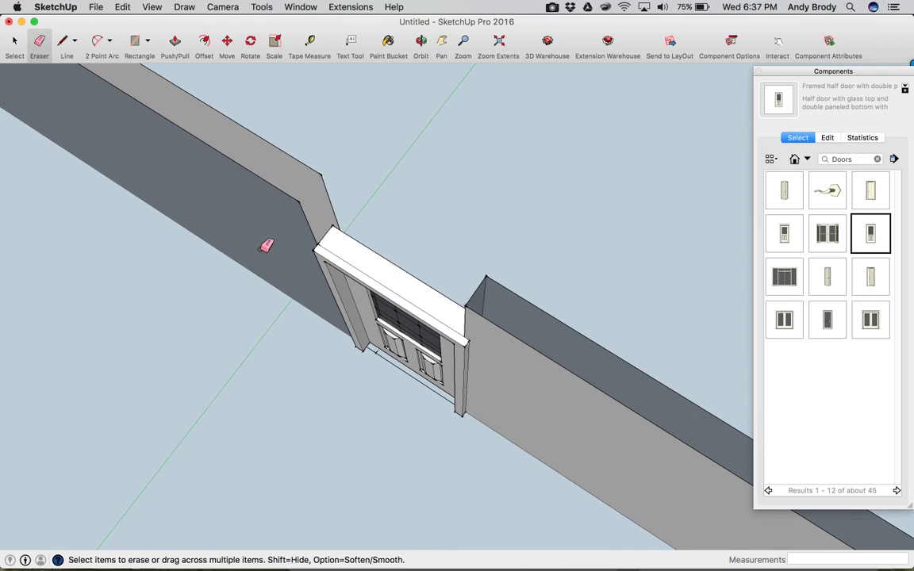
pyautogui.press('l')
pyautogui.click(299, 200)
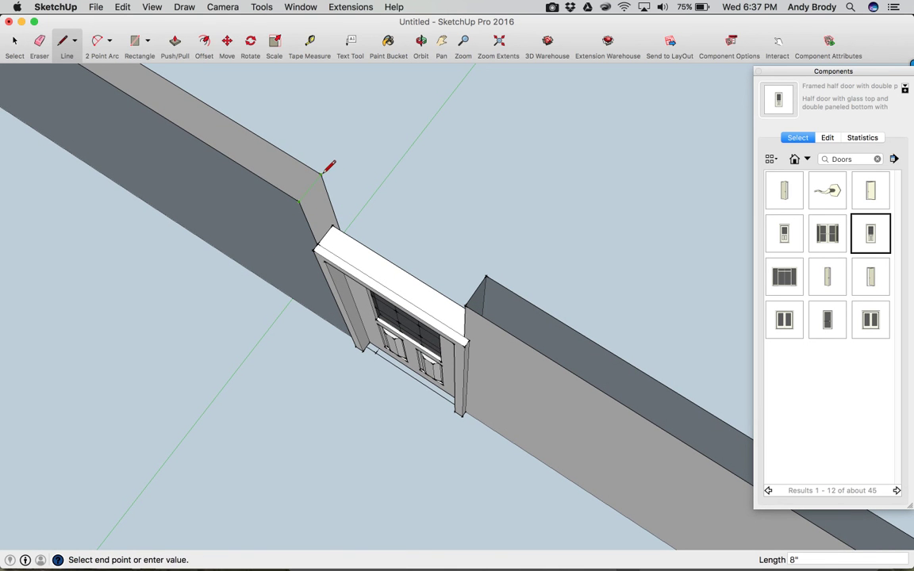
pyautogui.click(322, 171)
pyautogui.moveTo(358, 206); pyautogui.dragTo(379, 192, button='middle')
pyautogui.click(498, 247)
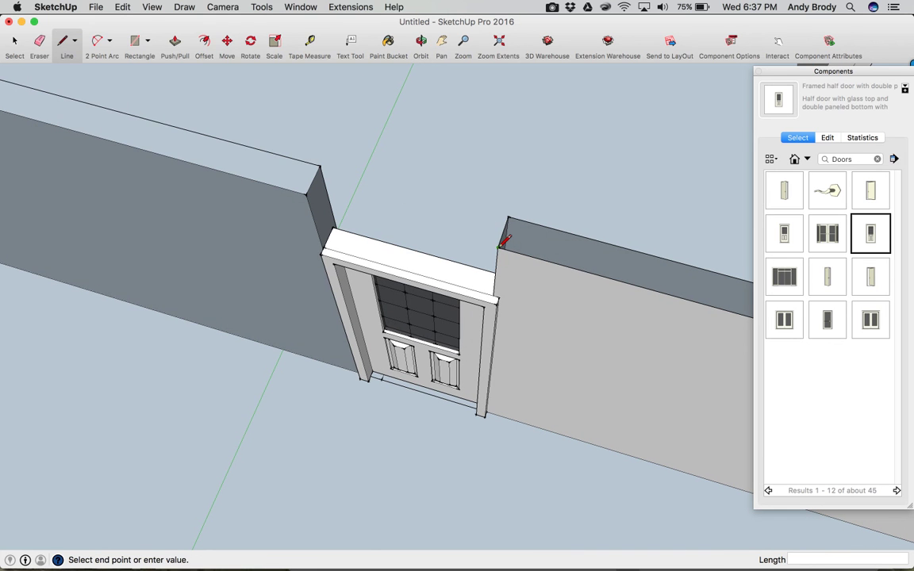
pyautogui.click(509, 217)
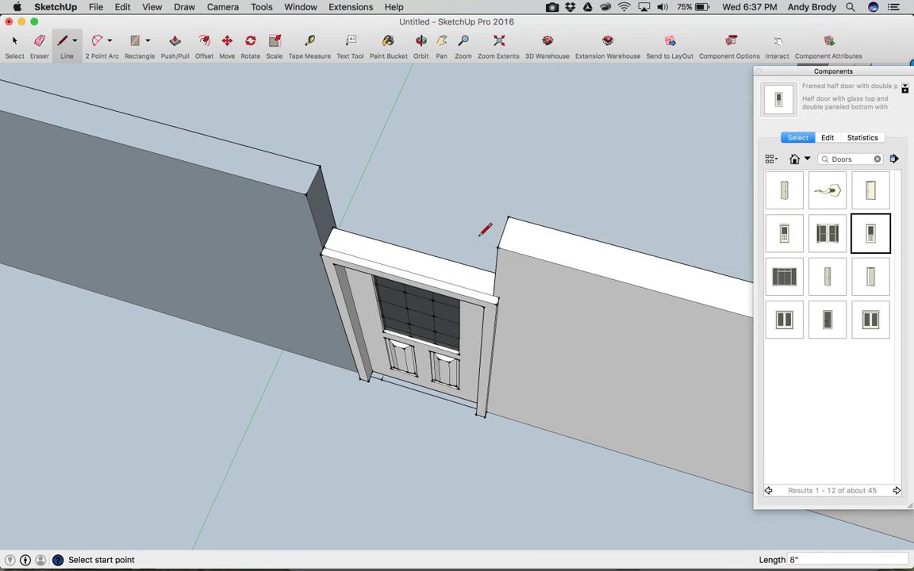
pyautogui.moveTo(434, 237); pyautogui.dragTo(381, 232, button='middle')
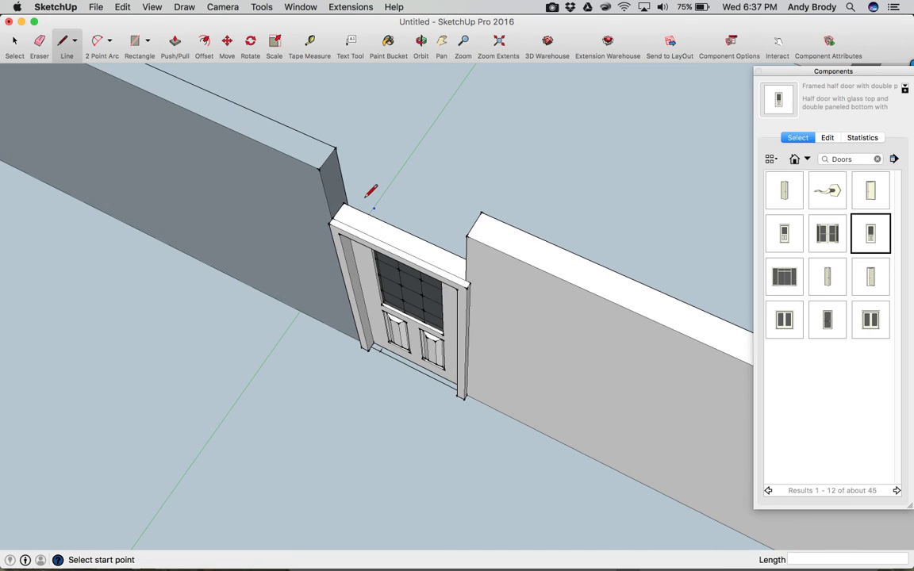
# Draw an edge from the wall-door corner and move it about 2 1/2" lower
pyautogui.scroll(5, 347, 196)
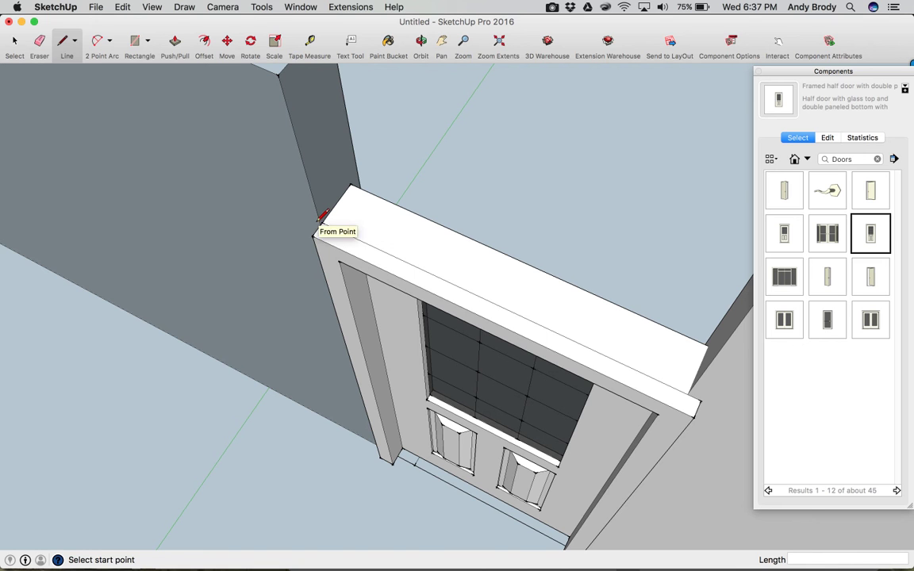
pyautogui.click(316, 207)
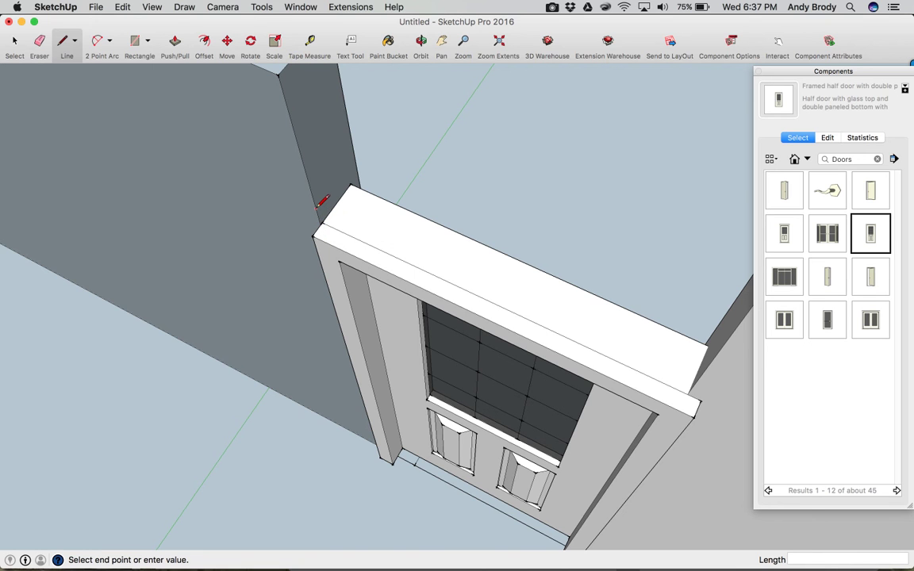
pyautogui.click(355, 157)
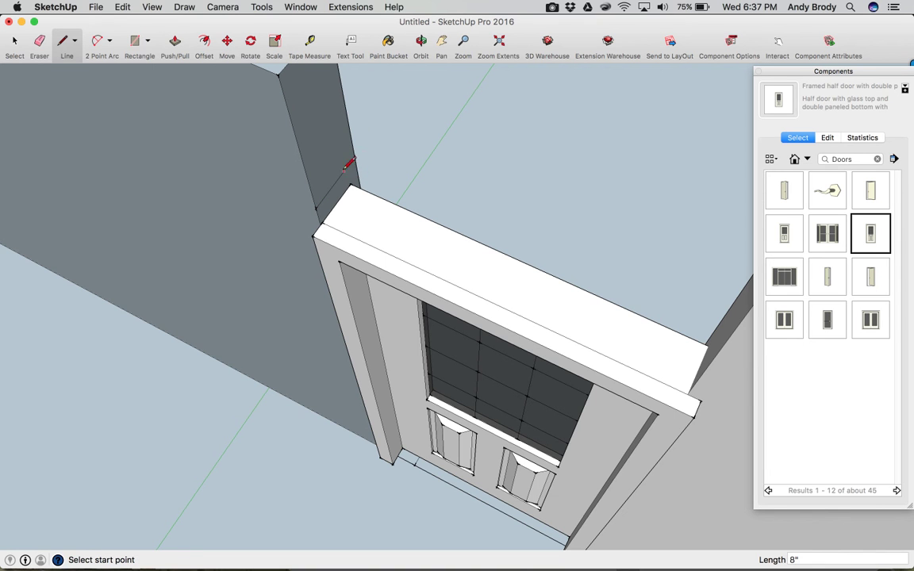
pyautogui.press('m')
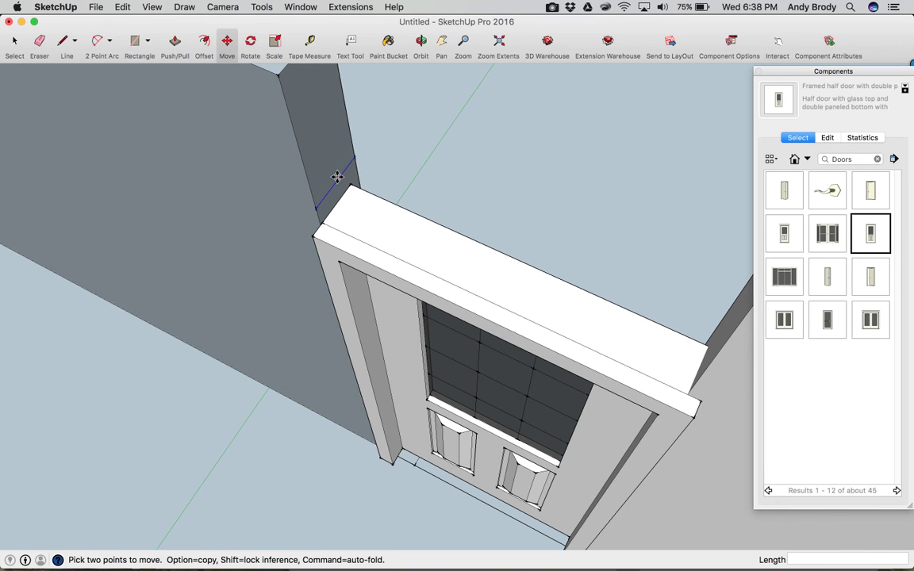
pyautogui.click(338, 176)
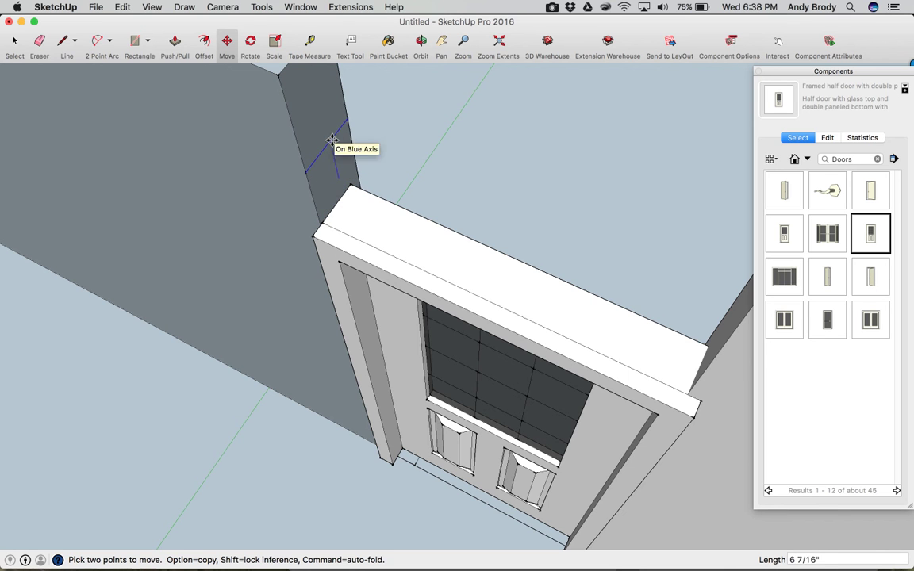
pyautogui.click(341, 199)
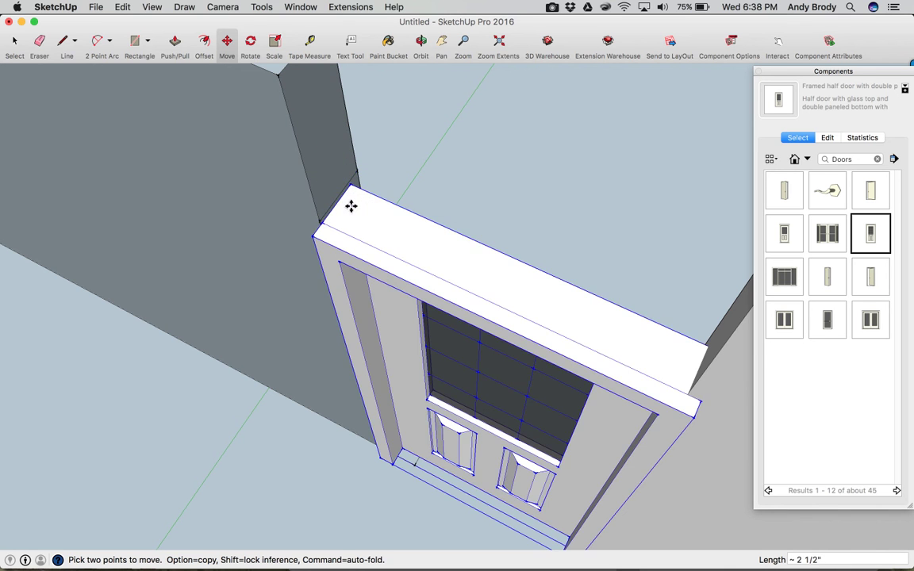
# Close the components library and push the thin wall face flush to the corner
pyautogui.moveTo(391, 214); pyautogui.dragTo(429, 211, button='middle')
pyautogui.scroll(5, 446, 194)
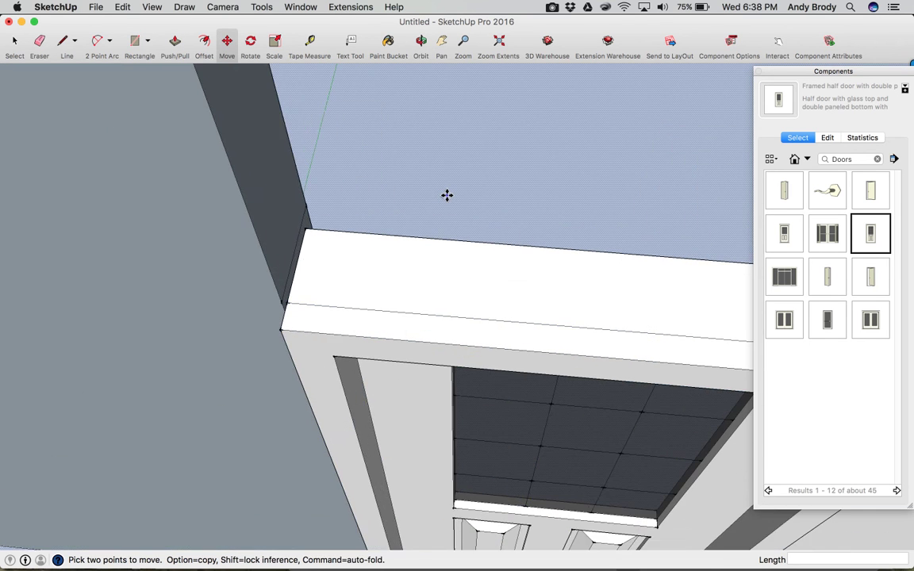
pyautogui.scroll(-2, 451, 199)
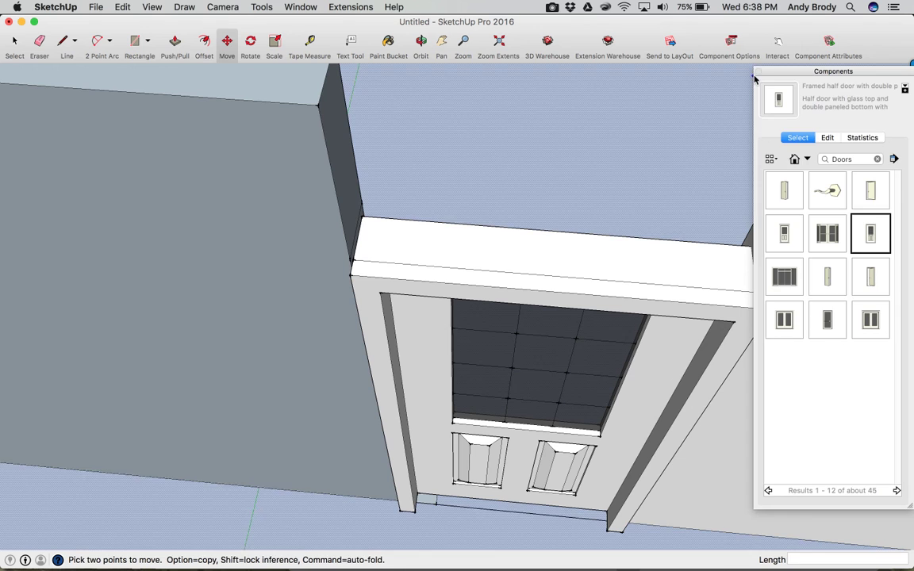
pyautogui.click(758, 72)
pyautogui.press('p')
pyautogui.click(339, 162)
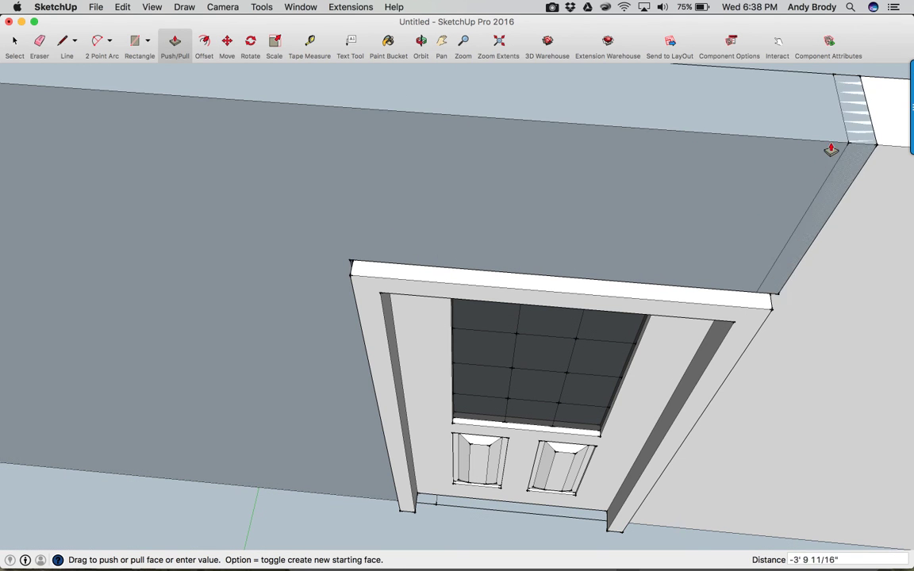
pyautogui.click(846, 145)
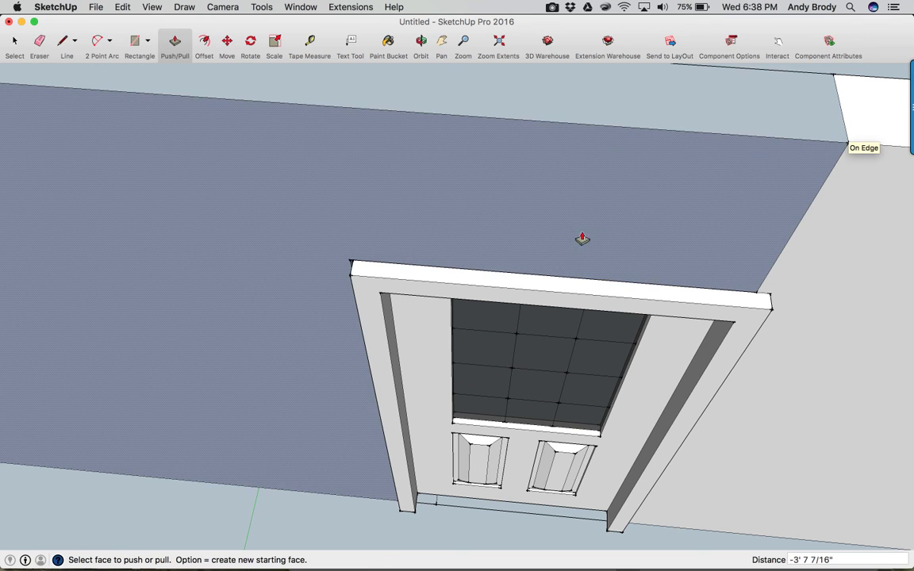
# Erase the leftover edges at the wall corner beside the white top face
pyautogui.moveTo(783, 183); pyautogui.dragTo(783, 183, button='middle')
pyautogui.moveTo(705, 189); pyautogui.dragTo(687, 182, button='middle')
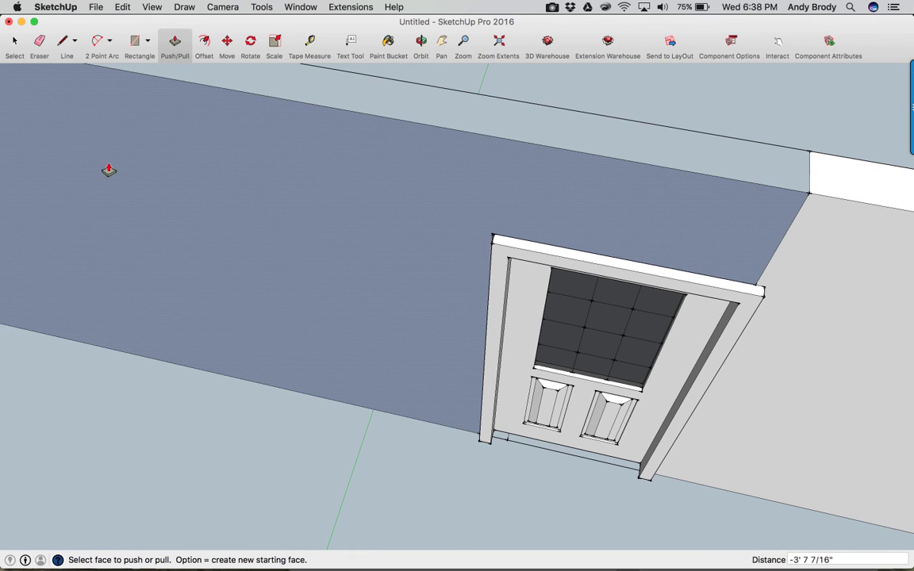
pyautogui.click(38, 45)
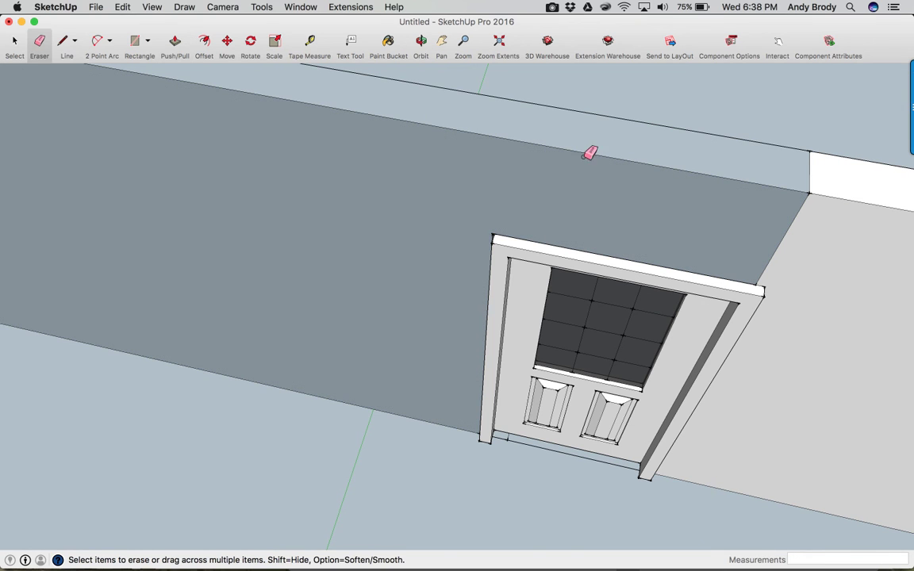
pyautogui.click(799, 203)
pyautogui.click(809, 175)
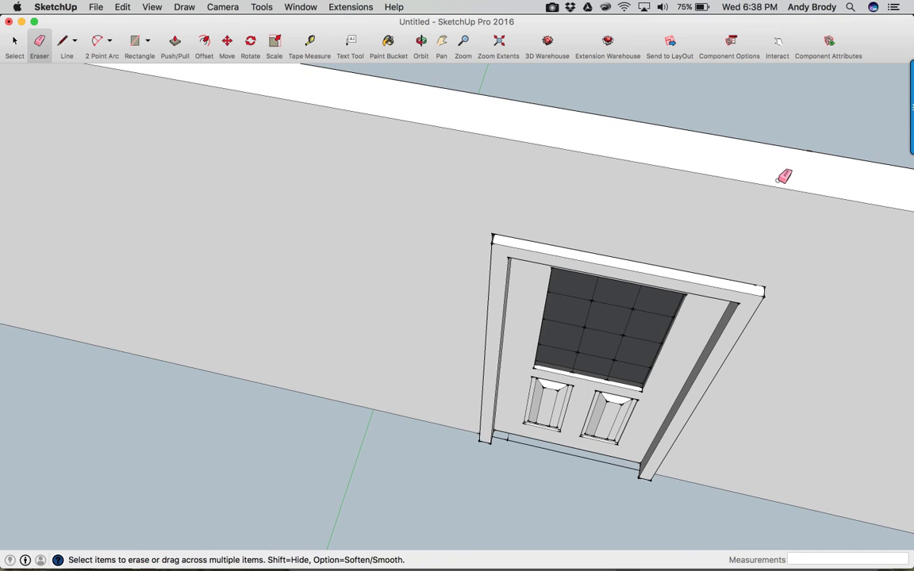
pyautogui.press('o')
pyautogui.moveTo(775, 172); pyautogui.dragTo(801, 406)
pyautogui.press('e')
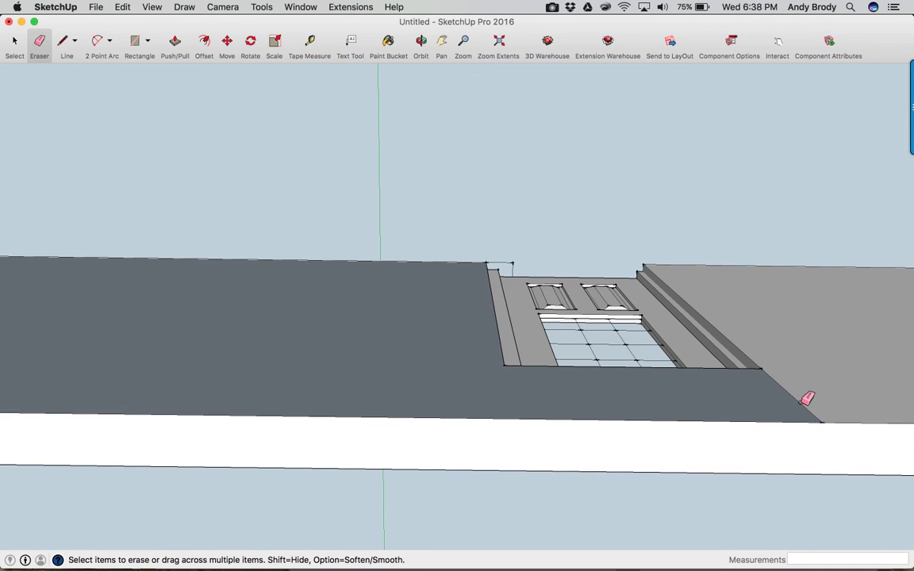
pyautogui.moveTo(806, 401)
pyautogui.mouseDown(button='middle')
pyautogui.moveTo(765, 389)
pyautogui.moveTo(713, 341)
pyautogui.moveTo(626, 167)
pyautogui.moveTo(606, 207)
pyautogui.moveTo(625, 223)
pyautogui.moveTo(603, 245)
pyautogui.moveTo(628, 281)
pyautogui.mouseUp(button='middle')
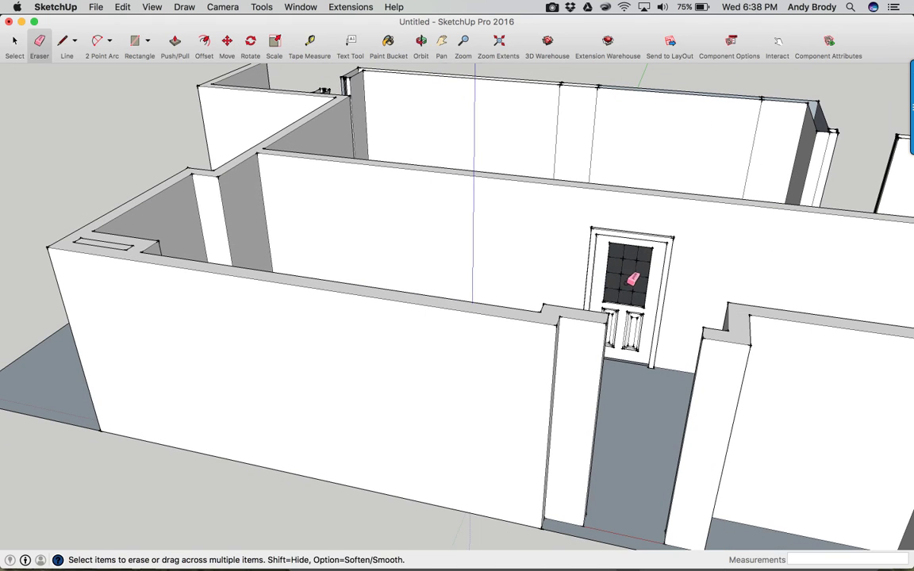
pyautogui.press('space')
# Paste a copy of the framed half door into the front wall opening
pyautogui.click(621, 305)
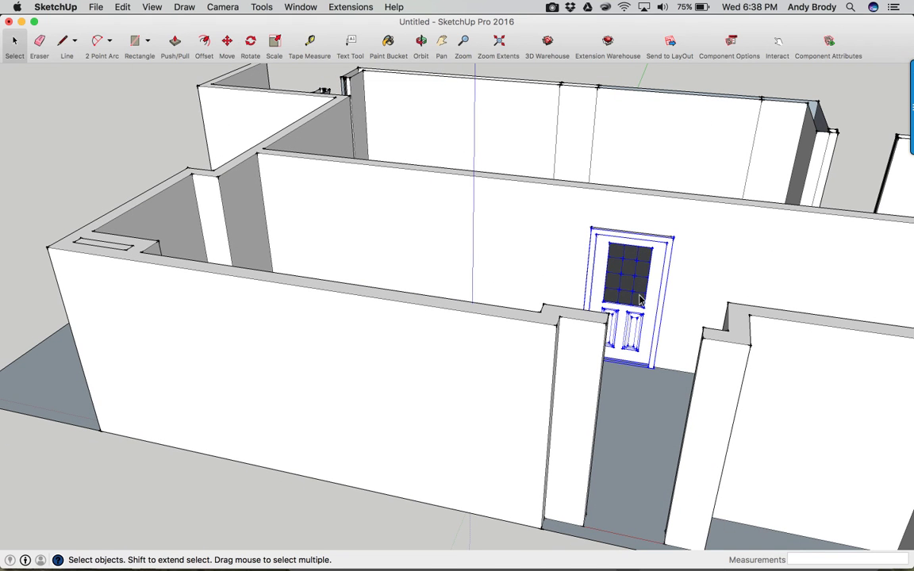
pyautogui.moveTo(640, 300)
pyautogui.mouseDown(button='middle')
pyautogui.moveTo(649, 296)
pyautogui.moveTo(625, 310)
pyautogui.moveTo(623, 303)
pyautogui.mouseUp(button='middle')
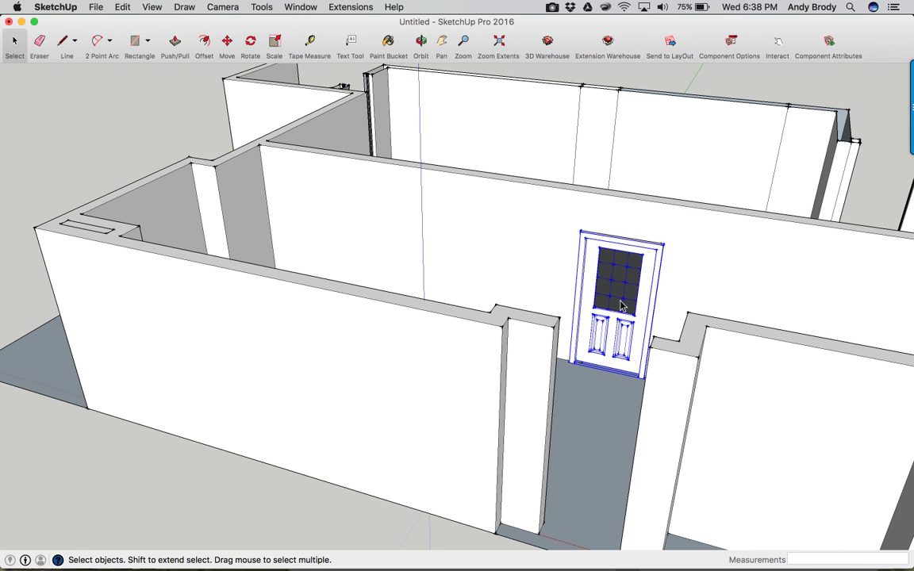
pyautogui.press('super+v')
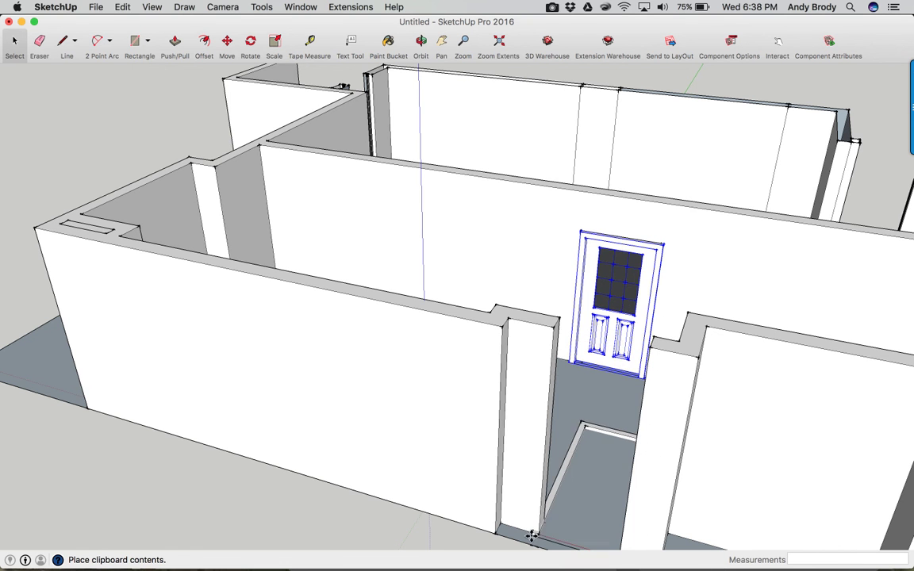
pyautogui.click(531, 530)
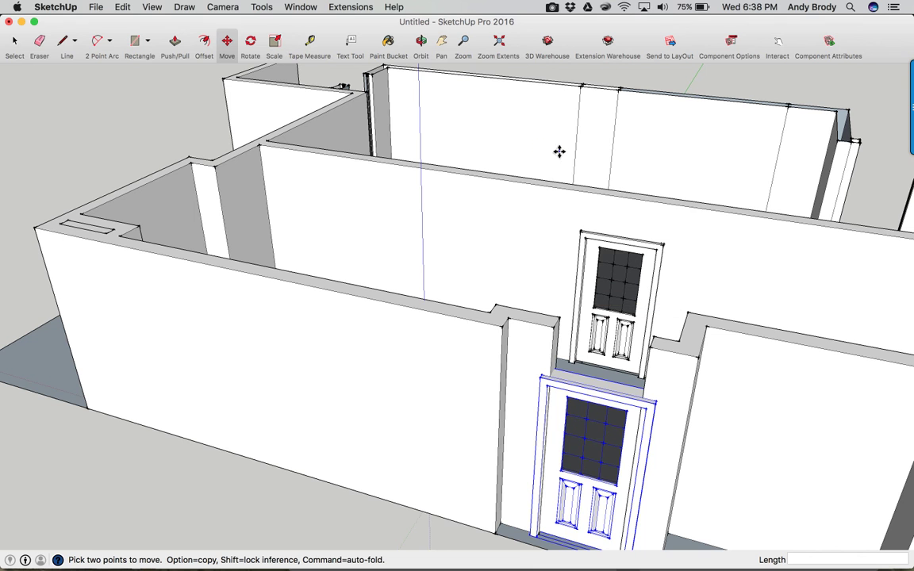
pyautogui.moveTo(612, 242); pyautogui.dragTo(520, 253, button='middle')
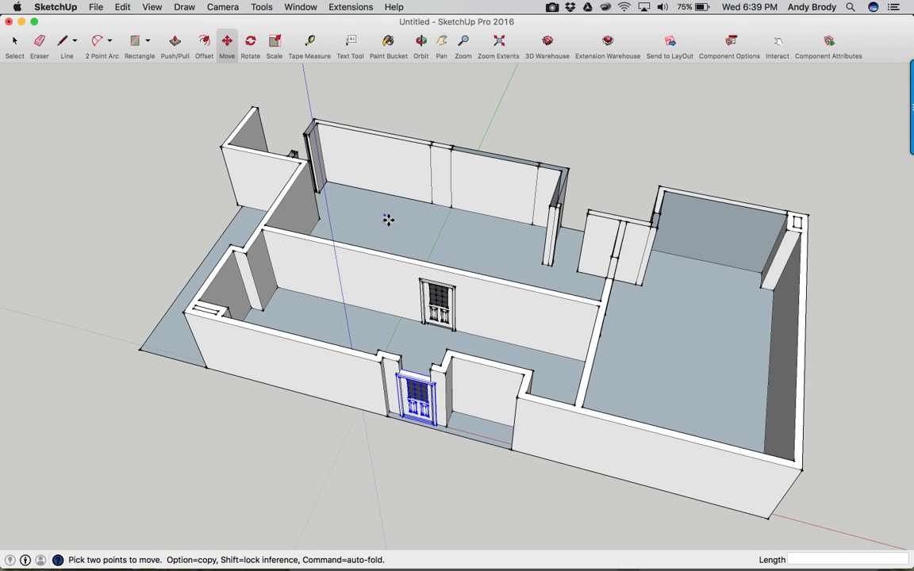
# Search 3D Warehouse for 'ikea' in an enlarged window and open the ikea sofa solsta page
pyautogui.click(548, 46)
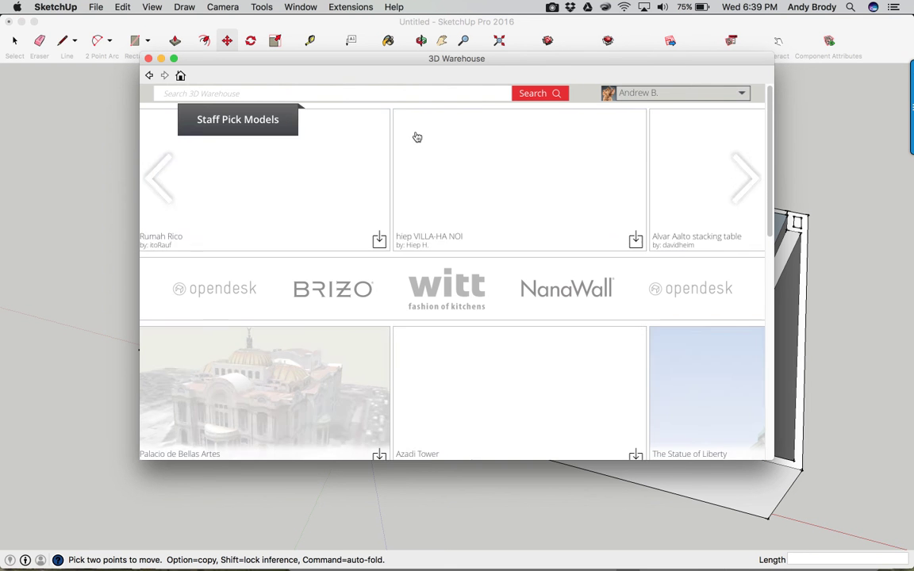
pyautogui.click(196, 96)
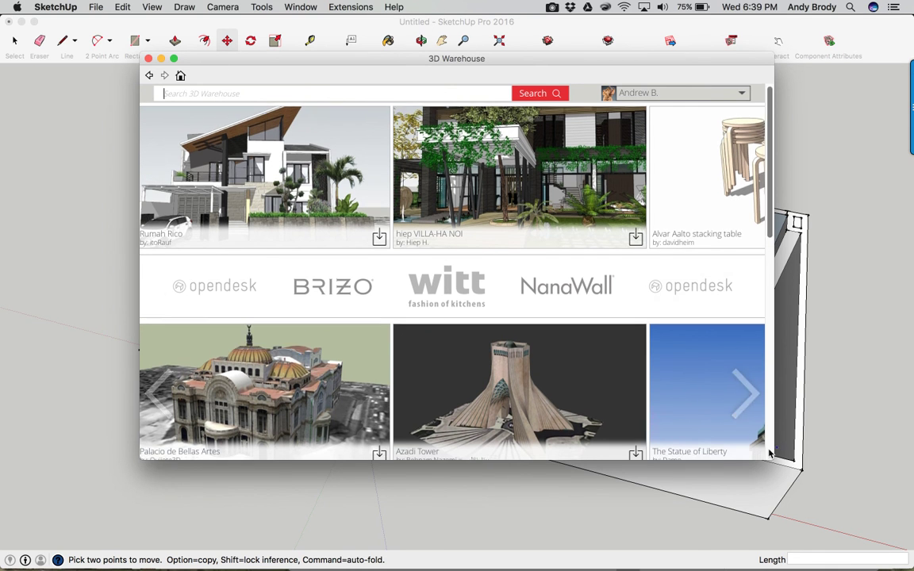
pyautogui.moveTo(773, 458); pyautogui.dragTo(890, 532)
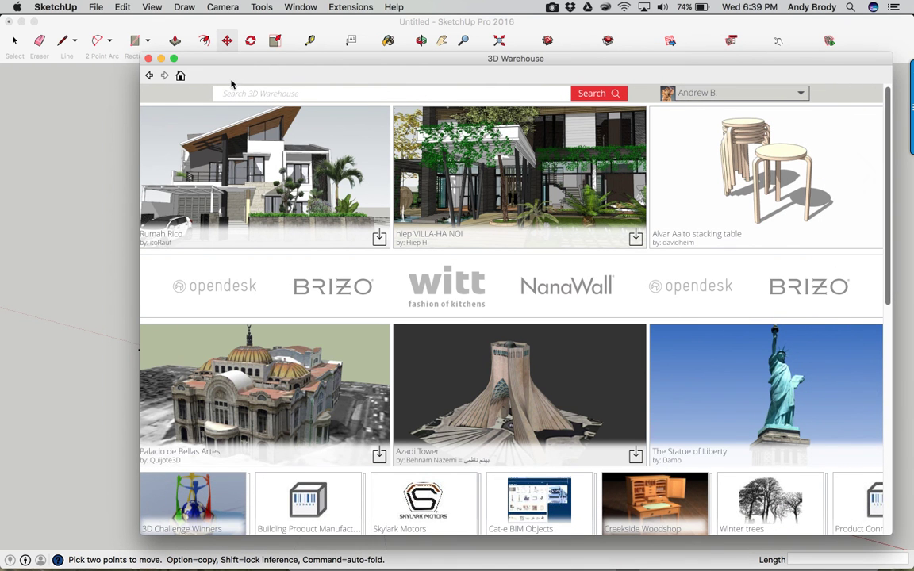
pyautogui.write('ikea')
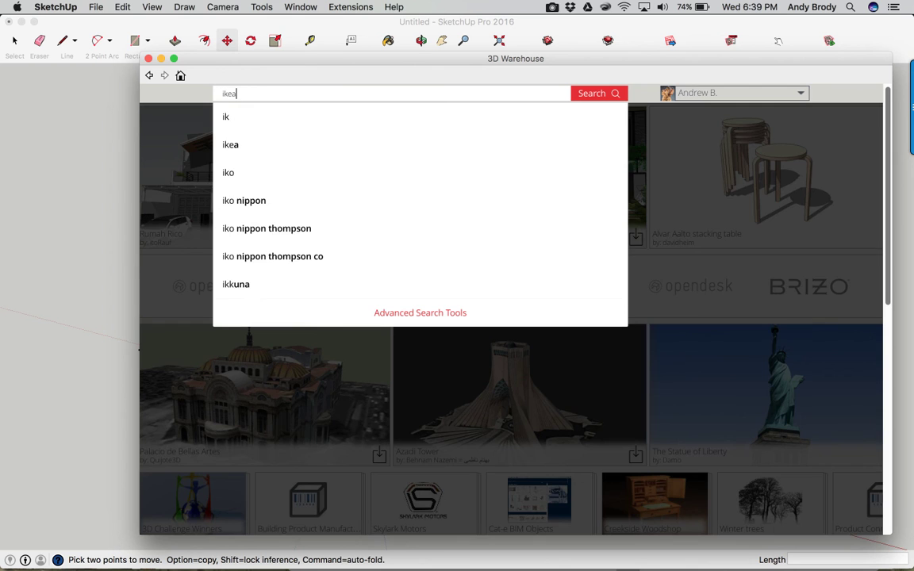
pyautogui.press('Return')
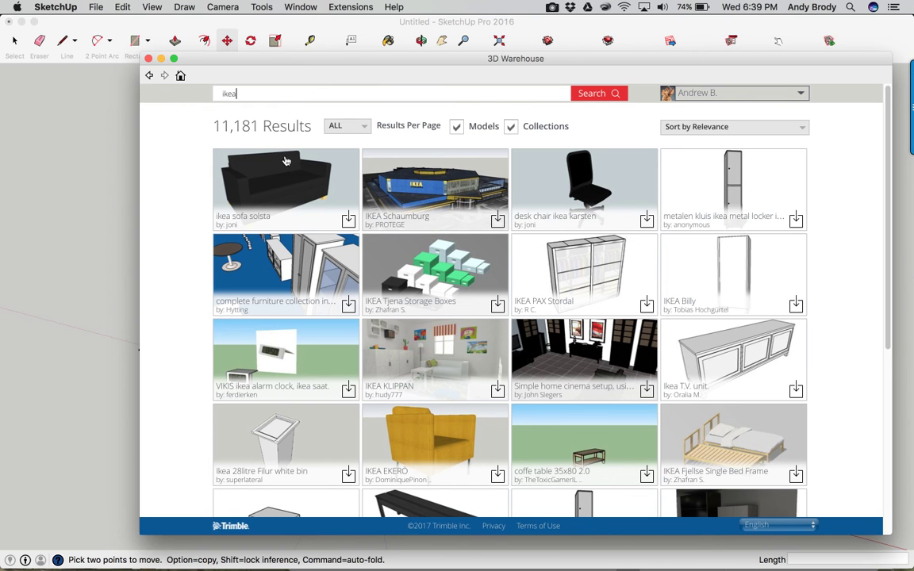
pyautogui.click(308, 192)
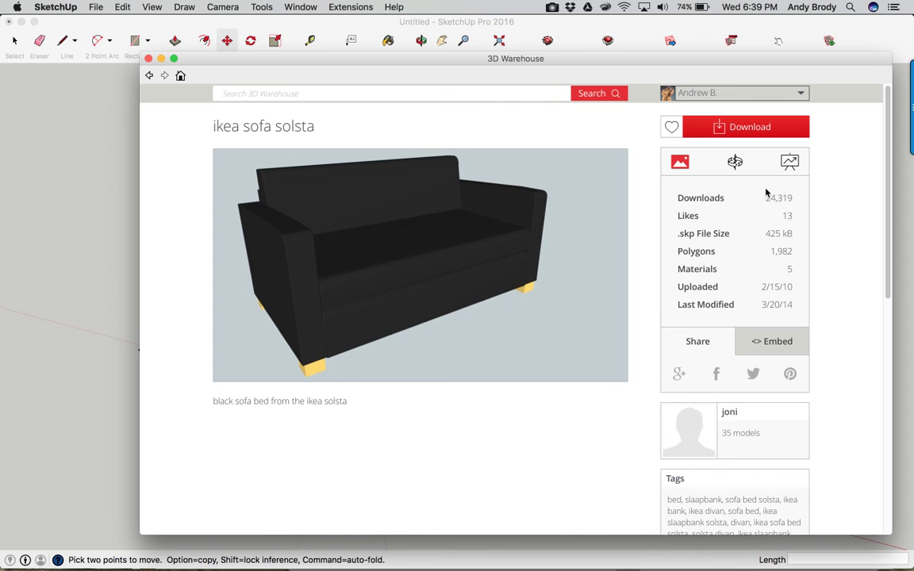
# Download the ikea sofa solsta into the model and place it in the rear room
pyautogui.click(746, 128)
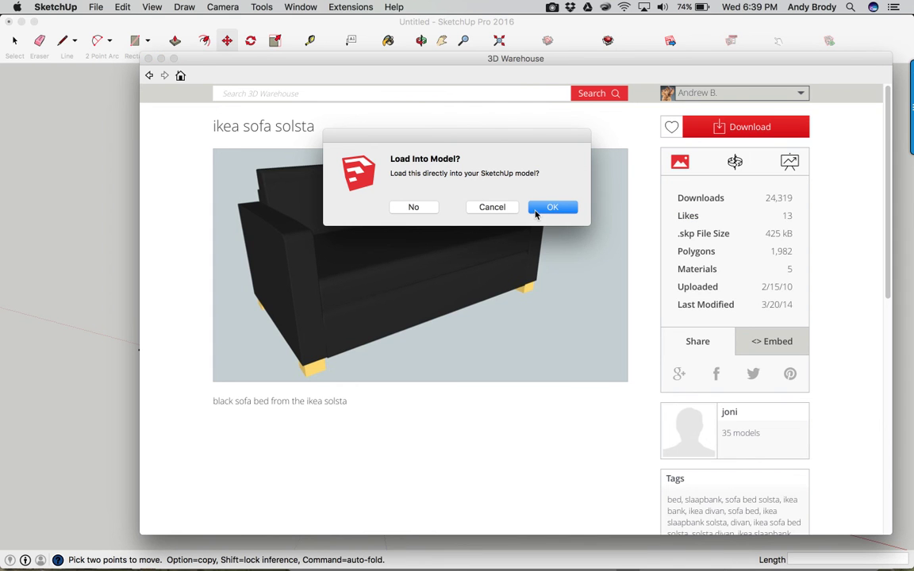
pyautogui.click(553, 207)
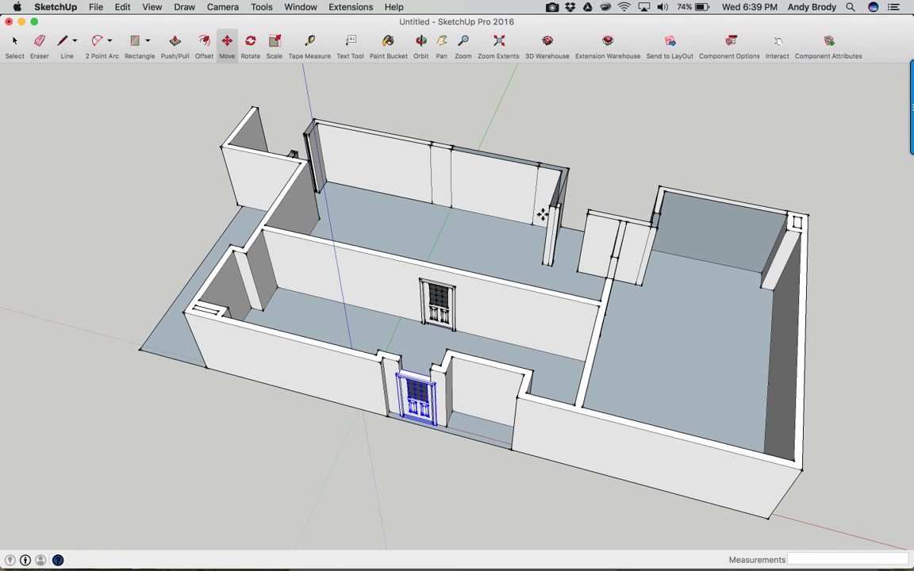
pyautogui.click(460, 235)
pyautogui.scroll(5, 460, 235)
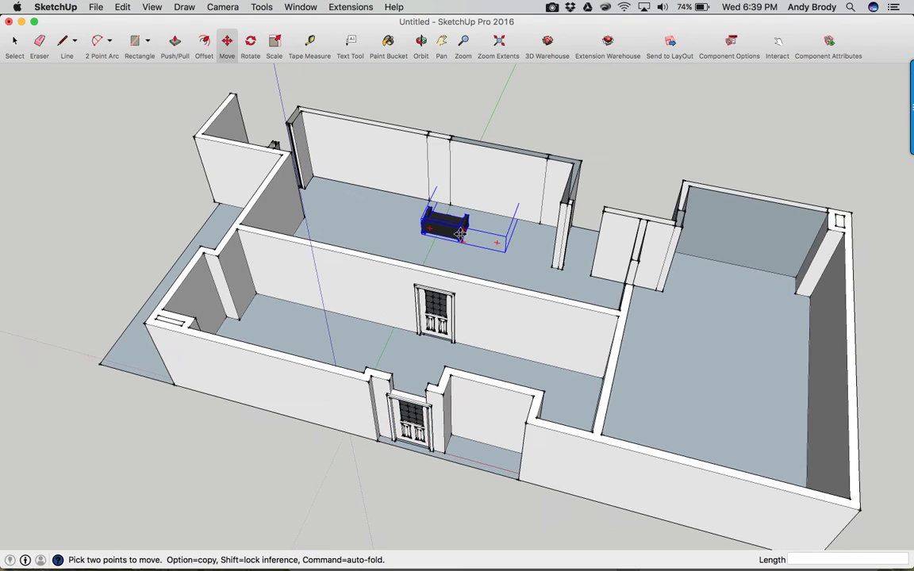
pyautogui.scroll(2, 460, 235)
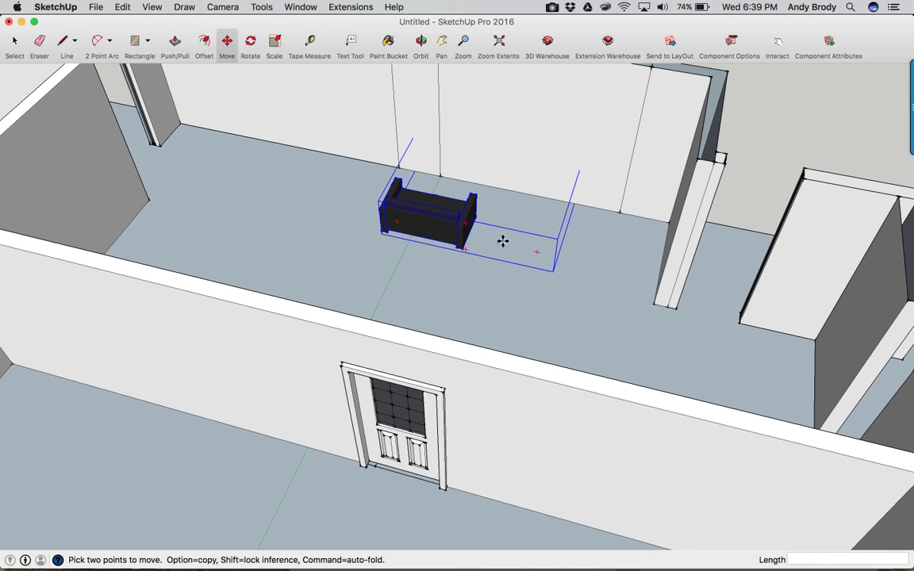
# Rotate the sofa -60° and set it down near the back wall
pyautogui.click(491, 286)
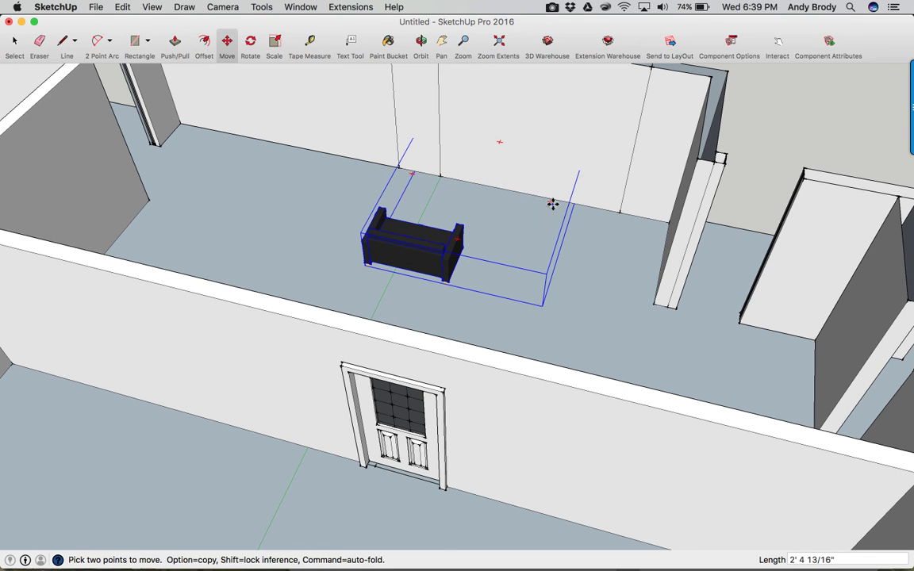
pyautogui.click(546, 202)
pyautogui.click(495, 246)
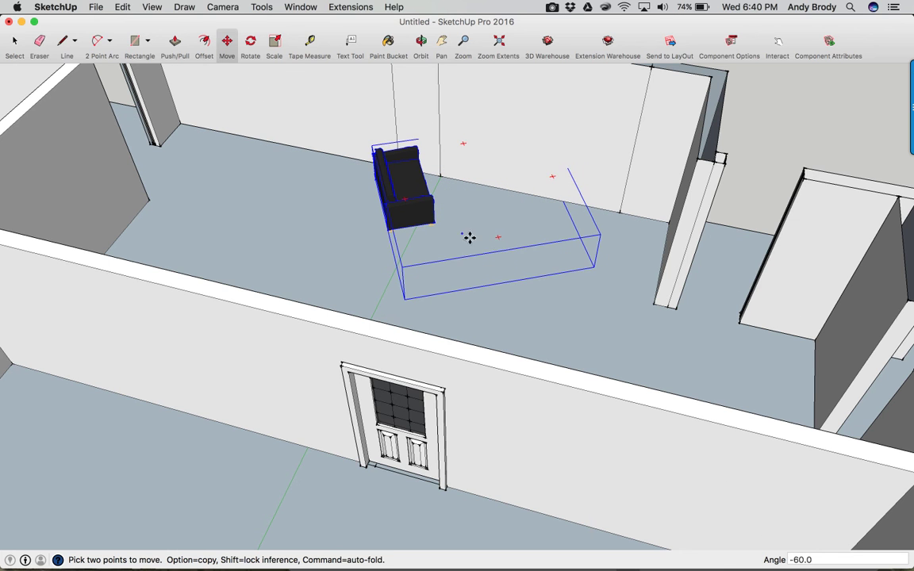
pyautogui.click(537, 284)
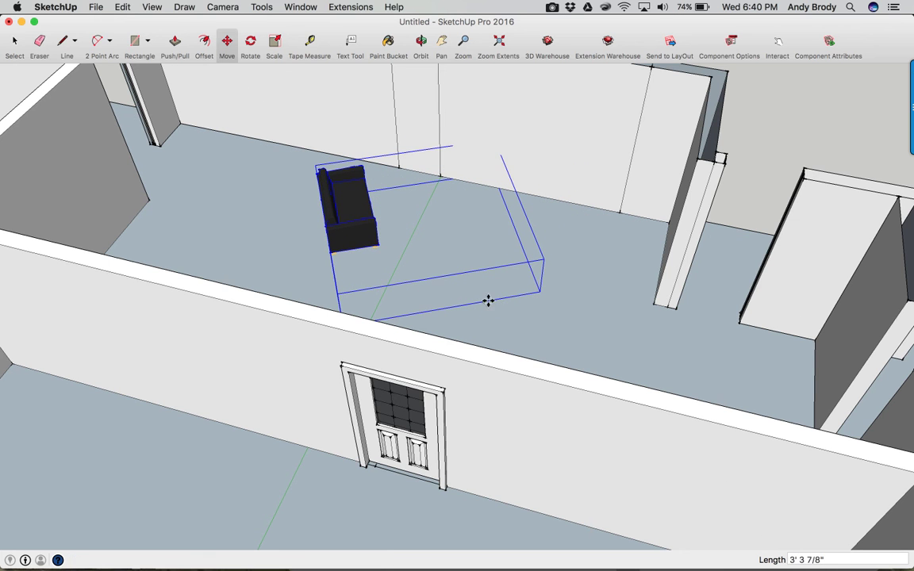
pyautogui.click(521, 282)
pyautogui.click(524, 277)
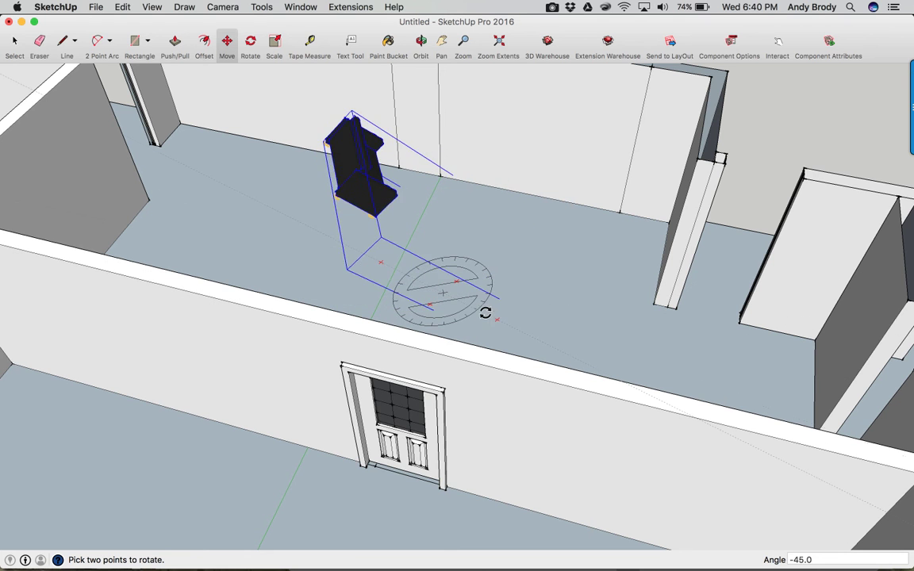
pyautogui.click(538, 279)
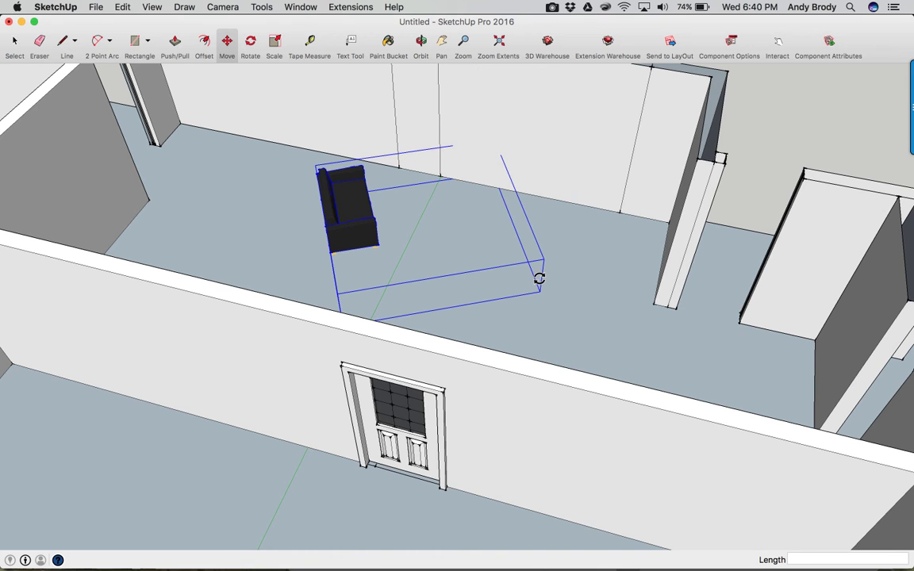
# Move the sofa 7' 1/4" to sit beside the upper room's left wall
pyautogui.scroll(-2, 556, 277)
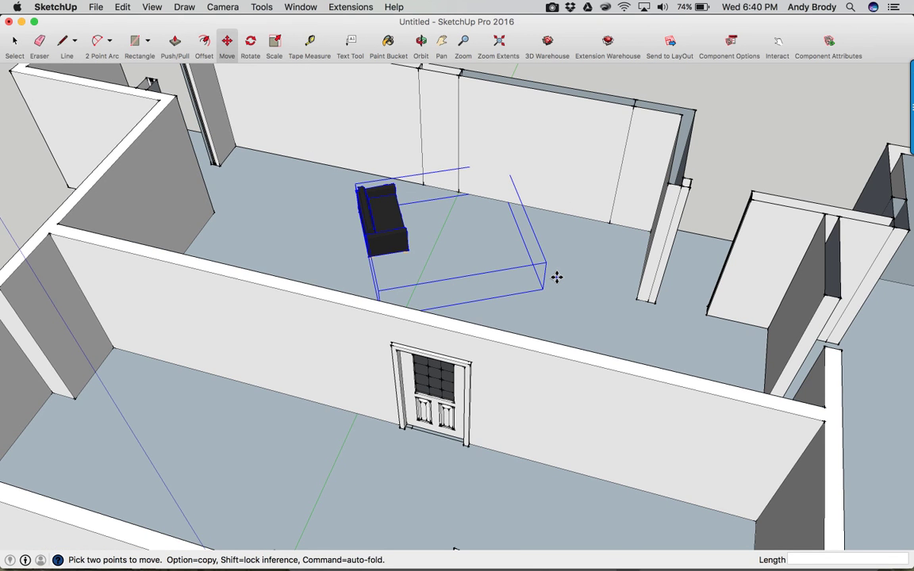
pyautogui.moveTo(510, 264); pyautogui.dragTo(554, 332, button='middle')
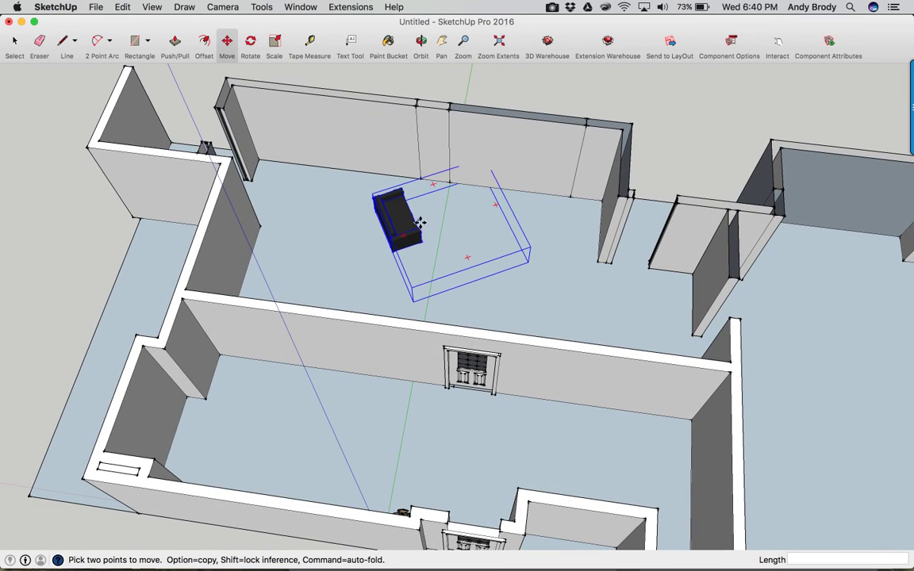
pyautogui.click(561, 299)
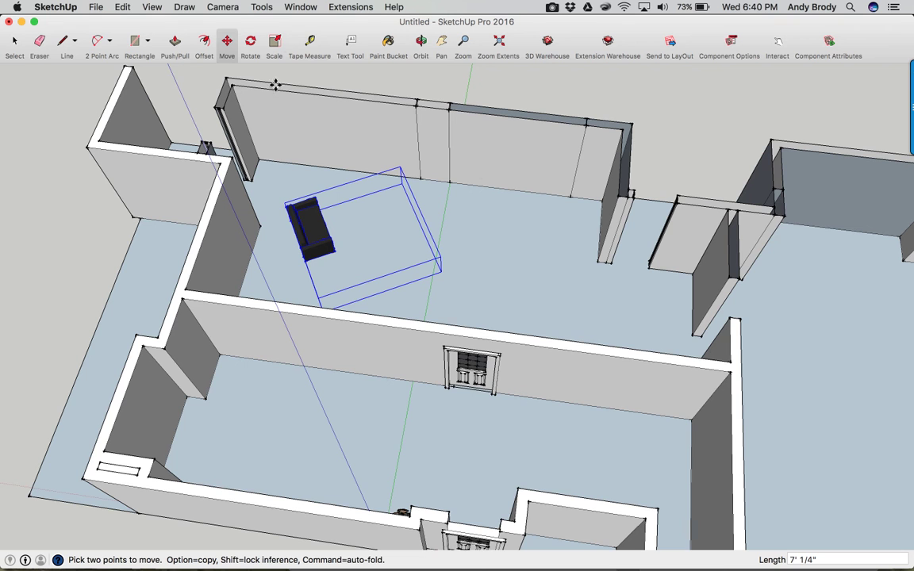
pyautogui.moveTo(475, 153); pyautogui.dragTo(405, 139, button='middle')
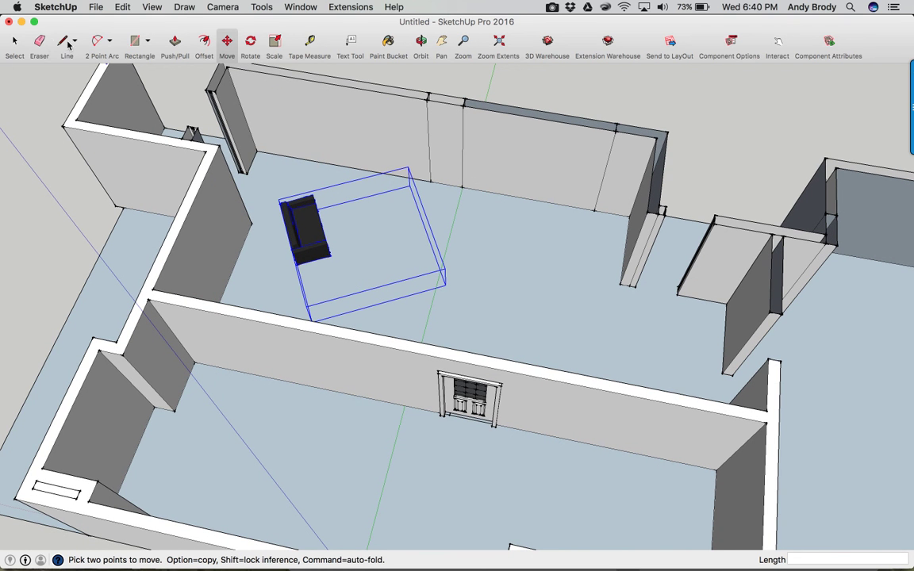
pyautogui.click(135, 46)
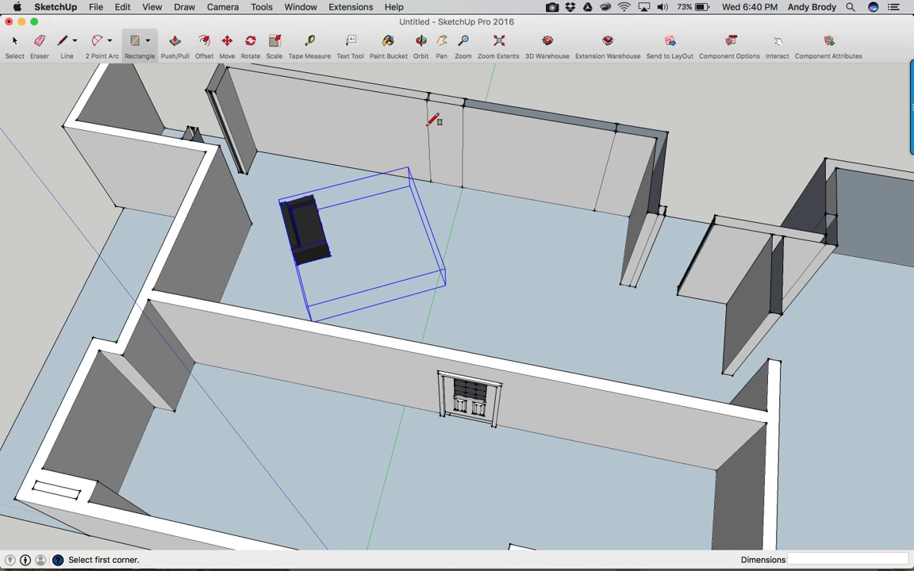
# Draw a window rectangle on the long back wall and push it into the wall
pyautogui.click(428, 123)
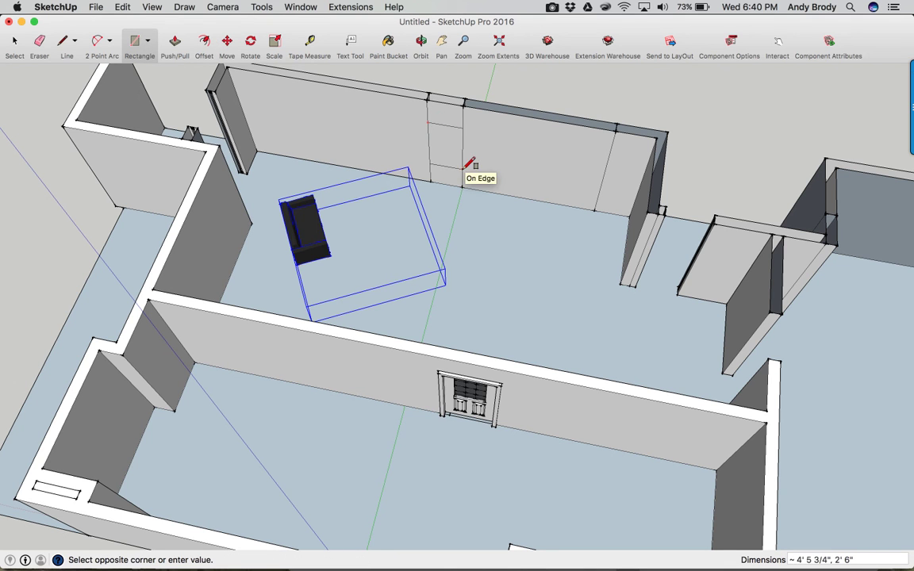
pyautogui.click(462, 165)
pyautogui.moveTo(441, 165); pyautogui.dragTo(397, 157, button='middle')
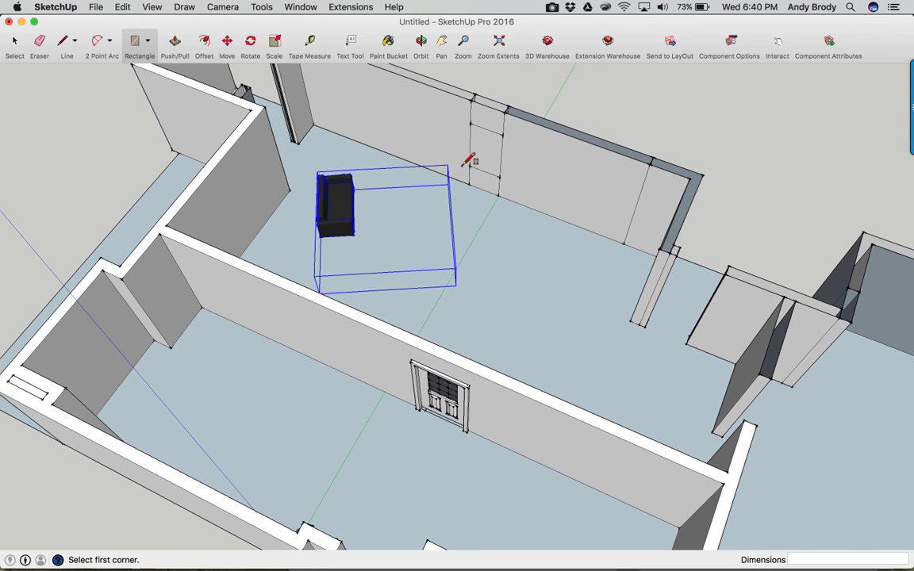
pyautogui.press('p')
pyautogui.moveTo(482, 155); pyautogui.dragTo(440, 82)
pyautogui.scroll(2, 487, 119)
pyautogui.scroll(5, 487, 119)
# Push the window opening face deeper and commit its depth
pyautogui.moveTo(481, 193); pyautogui.dragTo(469, 320, button='middle')
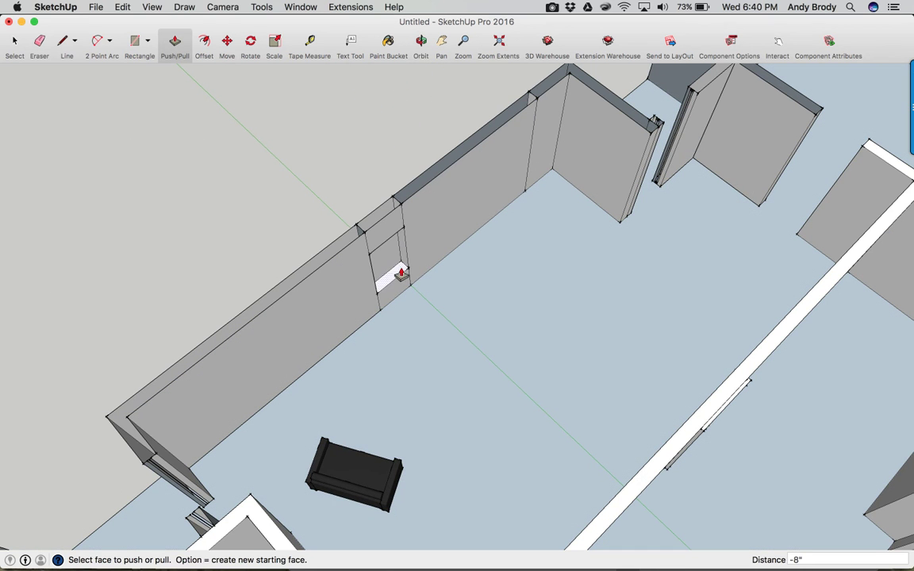
pyautogui.click(401, 274)
pyautogui.click(406, 274)
pyautogui.click(398, 264)
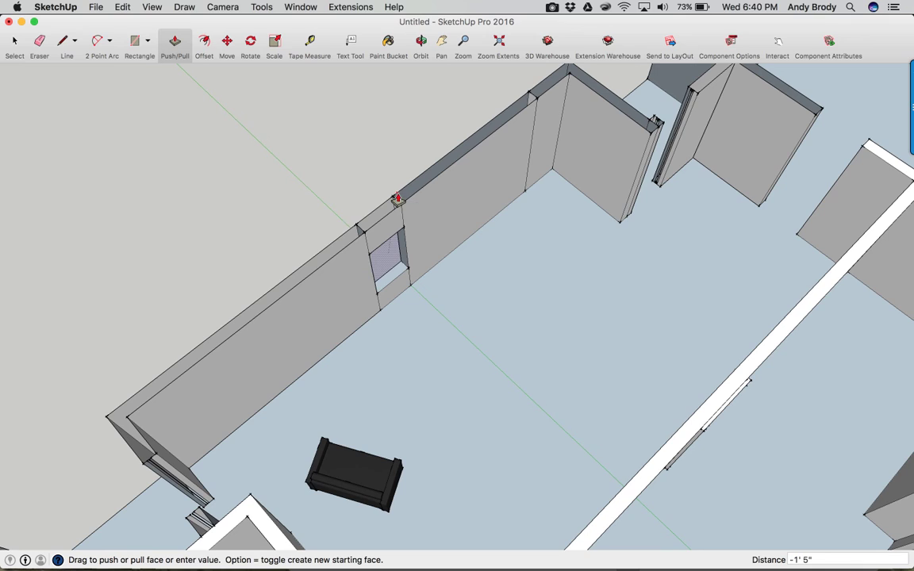
pyautogui.click(347, 204)
# Erase the leftover box outside the wall
pyautogui.moveTo(208, 250); pyautogui.dragTo(306, 428, button='middle')
pyautogui.press('space')
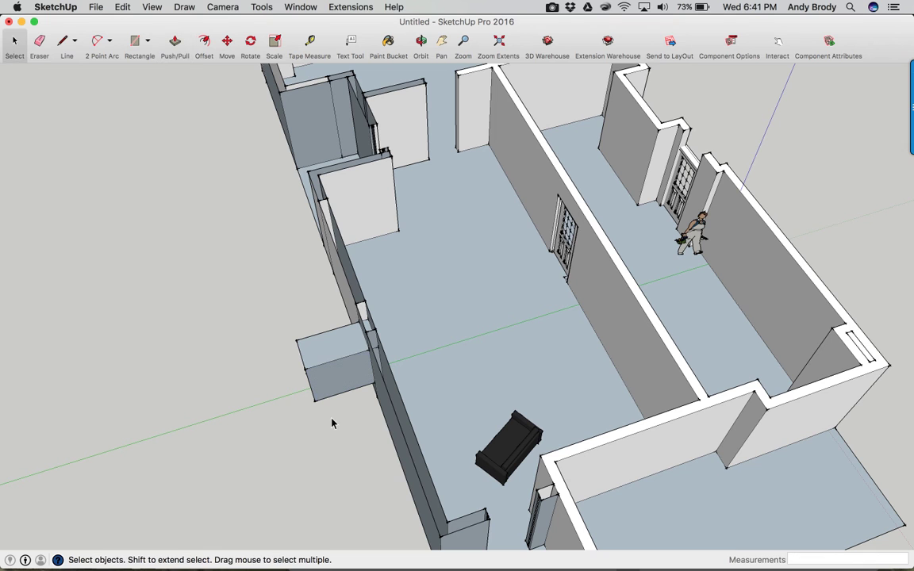
pyautogui.click(38, 41)
pyautogui.click(304, 360)
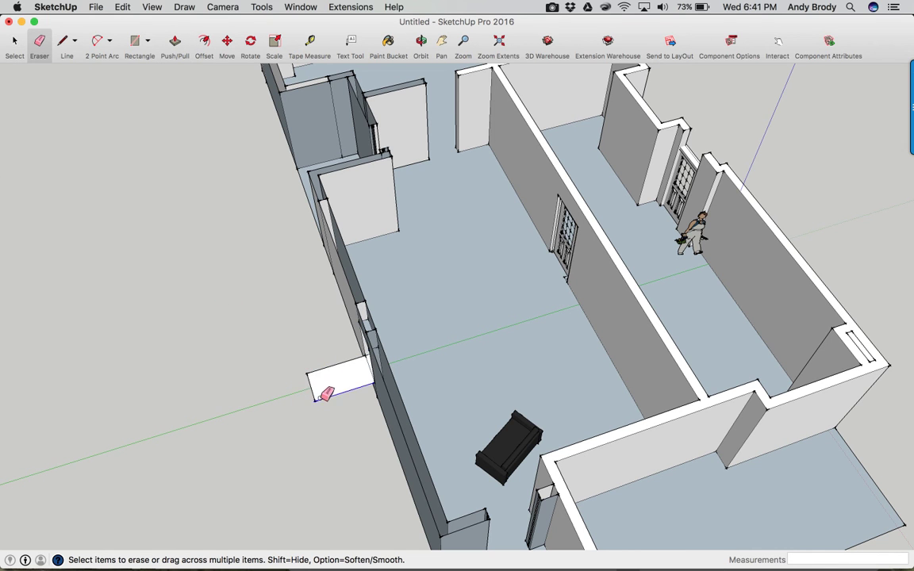
pyautogui.moveTo(318, 387); pyautogui.dragTo(309, 373)
# Push the window face 1' 3 1/16" through the back wall
pyautogui.moveTo(310, 363); pyautogui.dragTo(68, 267, button='middle')
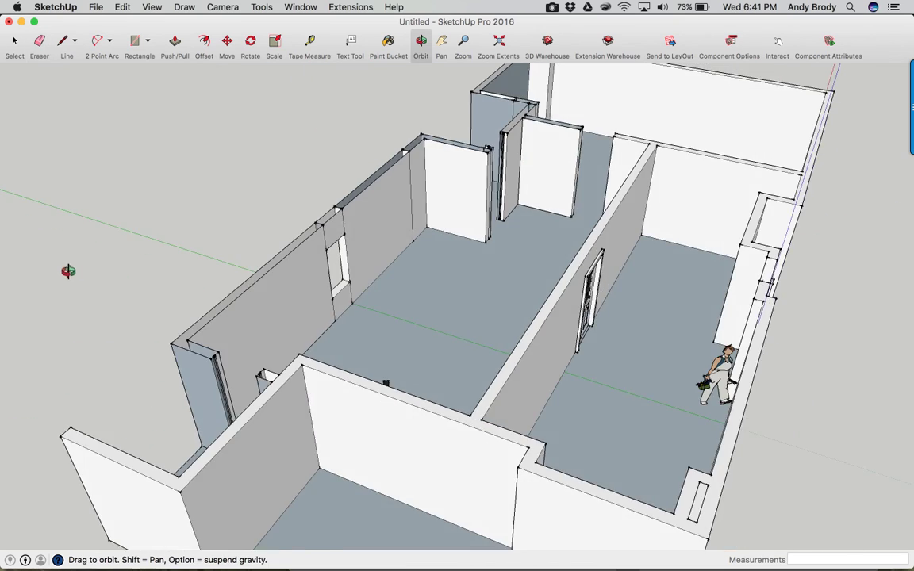
pyautogui.scroll(5, 358, 241)
pyautogui.moveTo(358, 241)
pyautogui.mouseDown(button='middle')
pyautogui.moveTo(259, 251)
pyautogui.moveTo(147, 212)
pyautogui.moveTo(261, 240)
pyautogui.moveTo(239, 192)
pyautogui.moveTo(198, 197)
pyautogui.moveTo(118, 267)
pyautogui.moveTo(71, 264)
pyautogui.moveTo(164, 232)
pyautogui.mouseUp(button='middle')
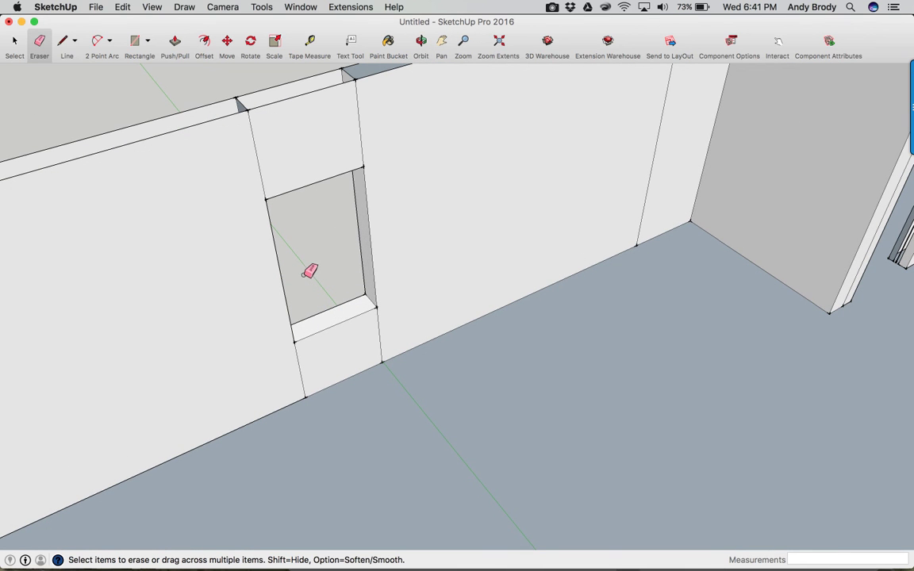
pyautogui.press('p')
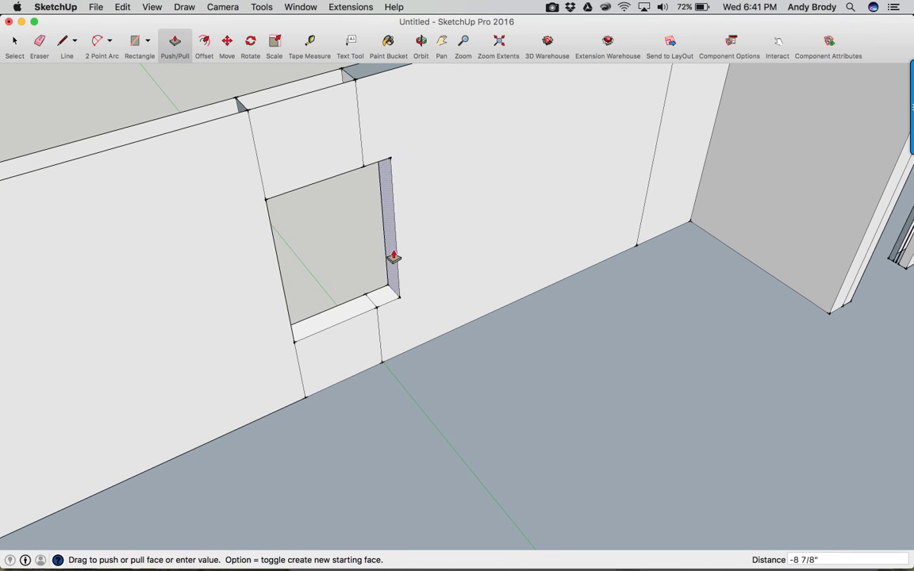
pyautogui.moveTo(394, 256); pyautogui.dragTo(408, 255)
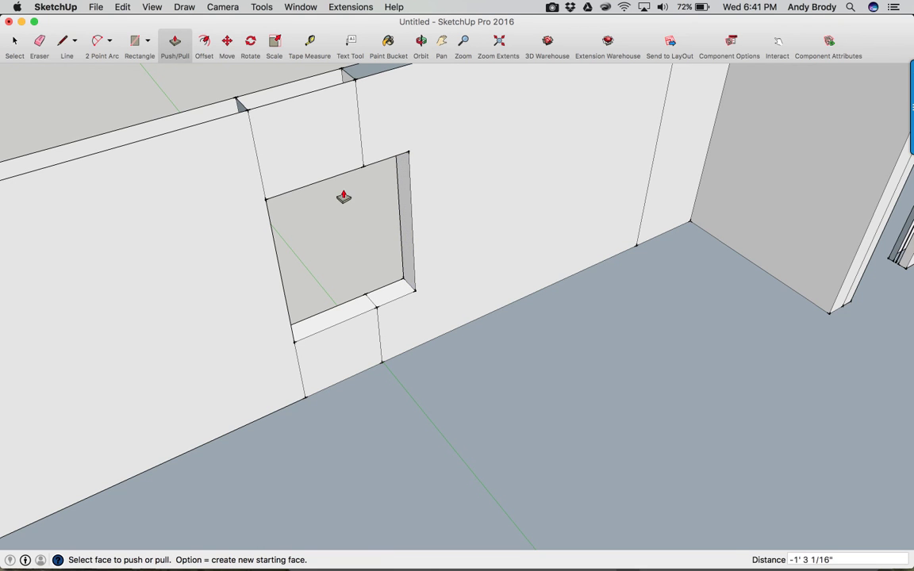
pyautogui.moveTo(333, 198); pyautogui.dragTo(357, 225, button='middle')
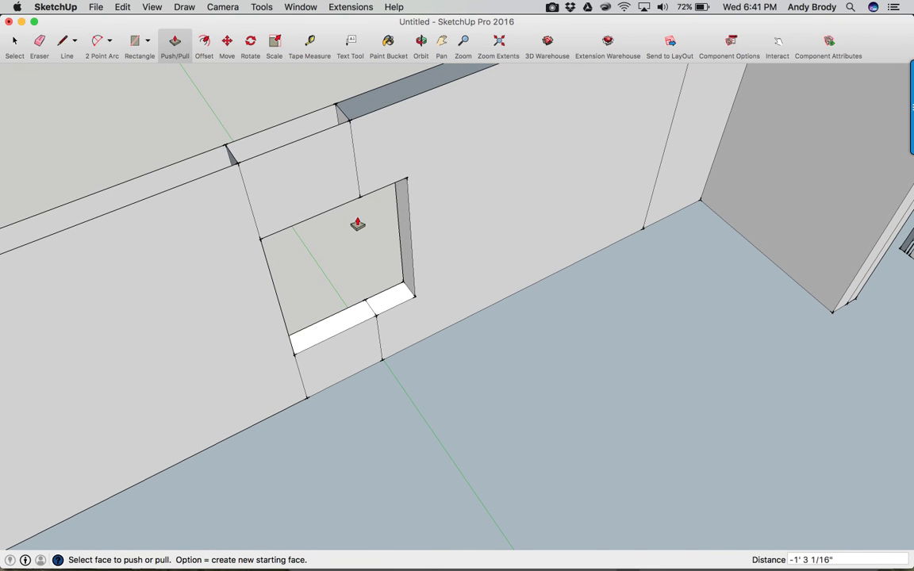
# Erase the stray edge above the window
pyautogui.press('e')
pyautogui.click(356, 161)
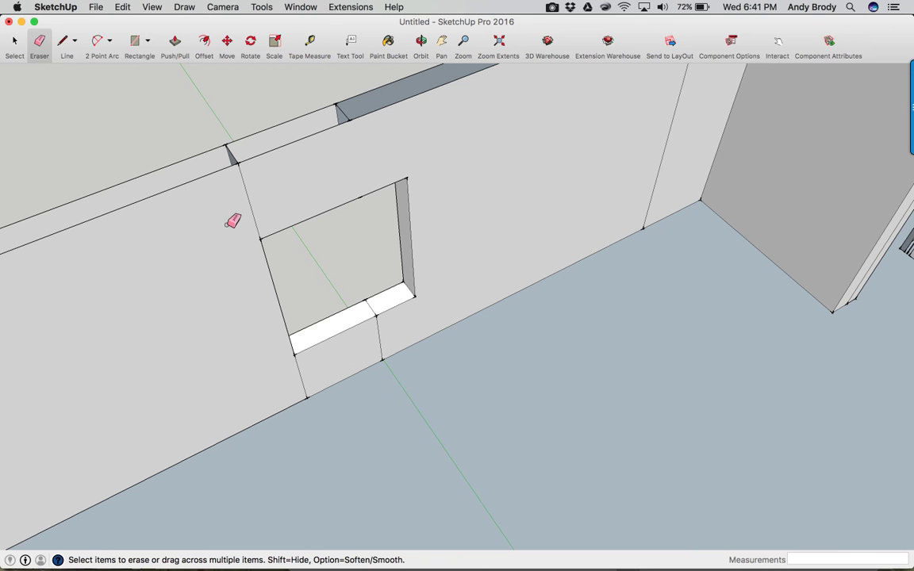
pyautogui.scroll(-5, 429, 305)
pyautogui.press('space')
# Orbit and zoom out to see the whole floor plan and its wall faces
pyautogui.scroll(-3, 396, 317)
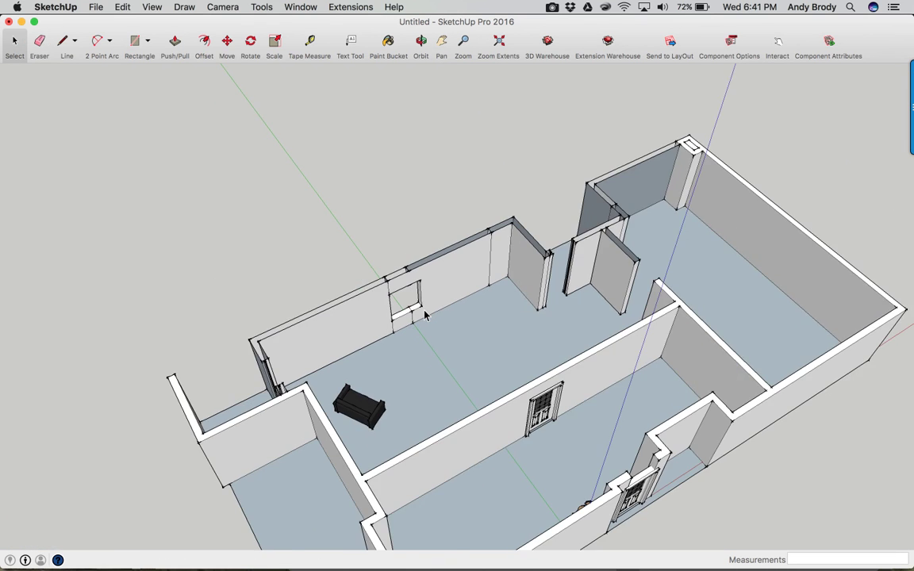
pyautogui.moveTo(413, 262); pyautogui.dragTo(268, 448, button='middle')
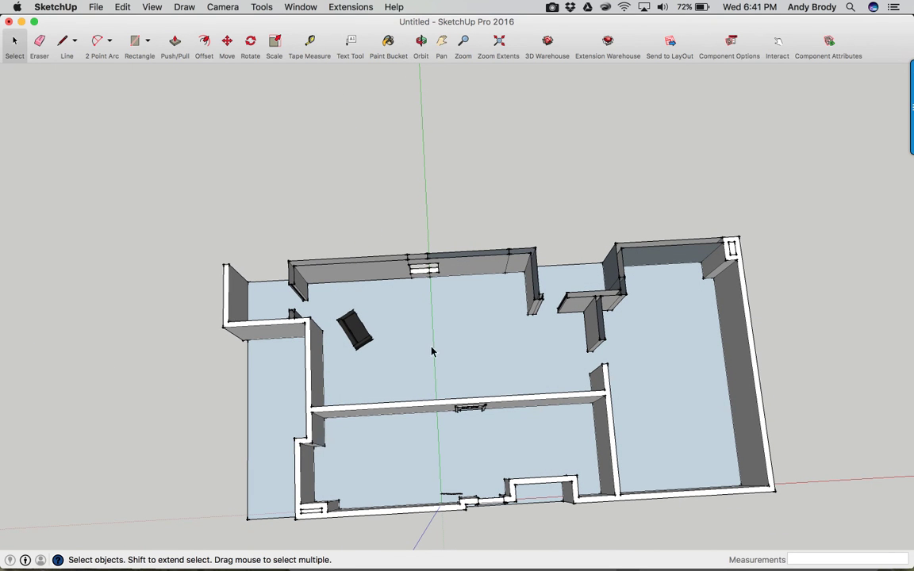
pyautogui.moveTo(432, 351); pyautogui.dragTo(419, 391, button='middle')
pyautogui.scroll(4, 489, 400)
pyautogui.moveTo(490, 398); pyautogui.dragTo(491, 399, button='middle')
pyautogui.scroll(-3, 489, 397)
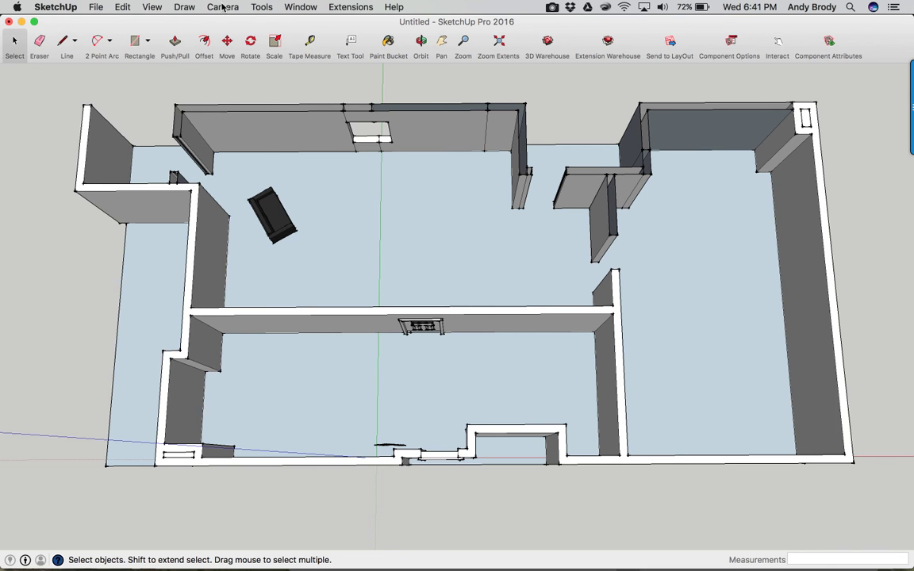
# Show the Large Tool Set palette from the View menu and dock it at the left edge
pyautogui.click(154, 8)
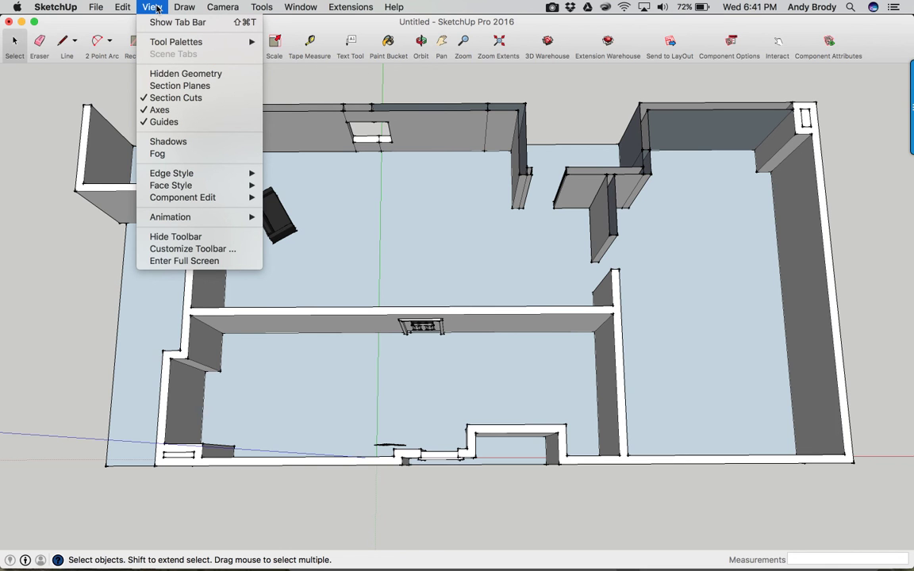
pyautogui.moveTo(175, 42)
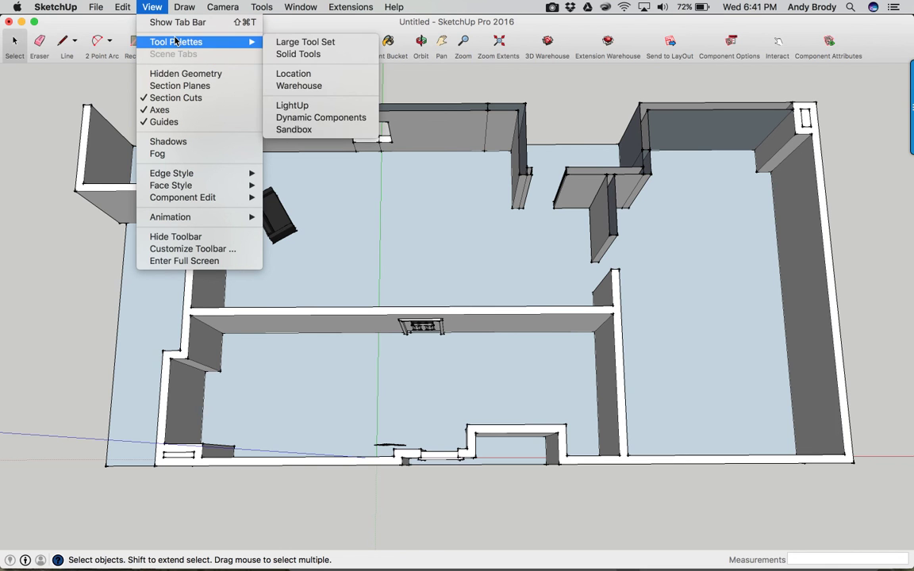
pyautogui.click(296, 42)
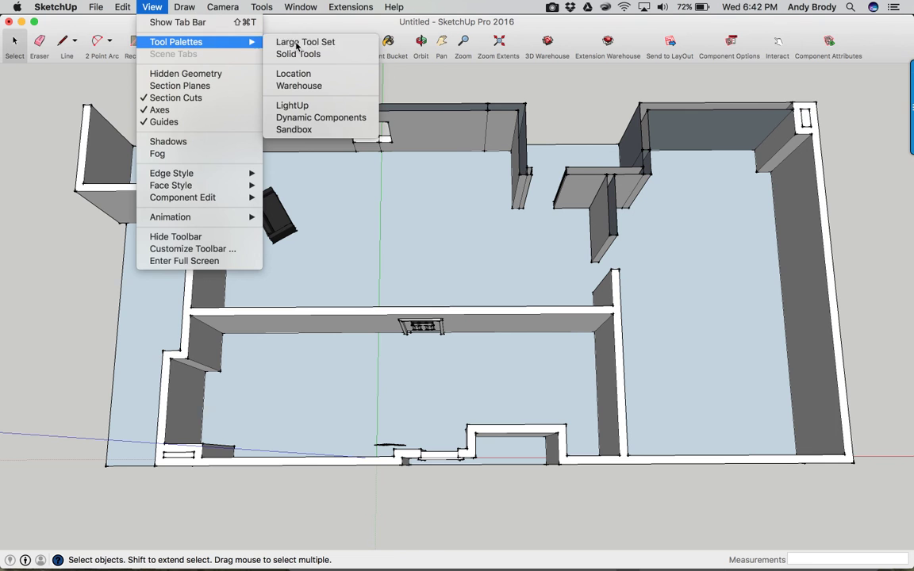
pyautogui.moveTo(873, 89); pyautogui.dragTo(22, 76)
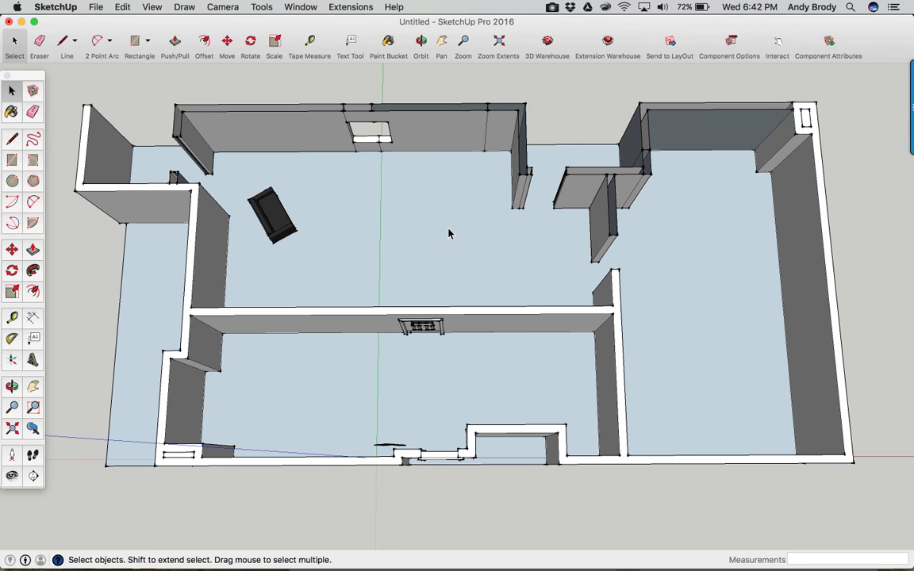
# Select the sofa in the large room and move it to a new spot
pyautogui.moveTo(367, 412); pyautogui.dragTo(546, 147, button='middle')
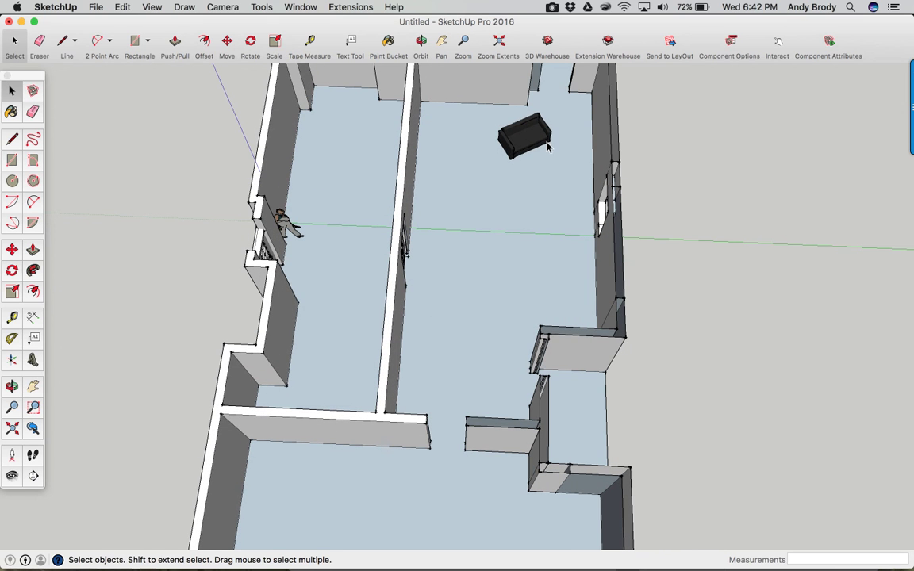
pyautogui.click(521, 153)
pyautogui.press('m')
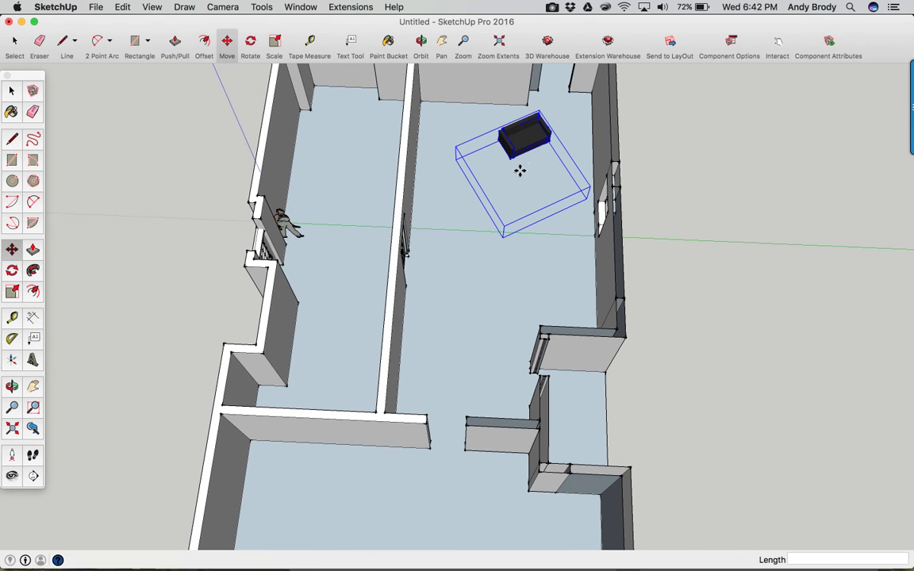
pyautogui.click(540, 250)
pyautogui.click(493, 252)
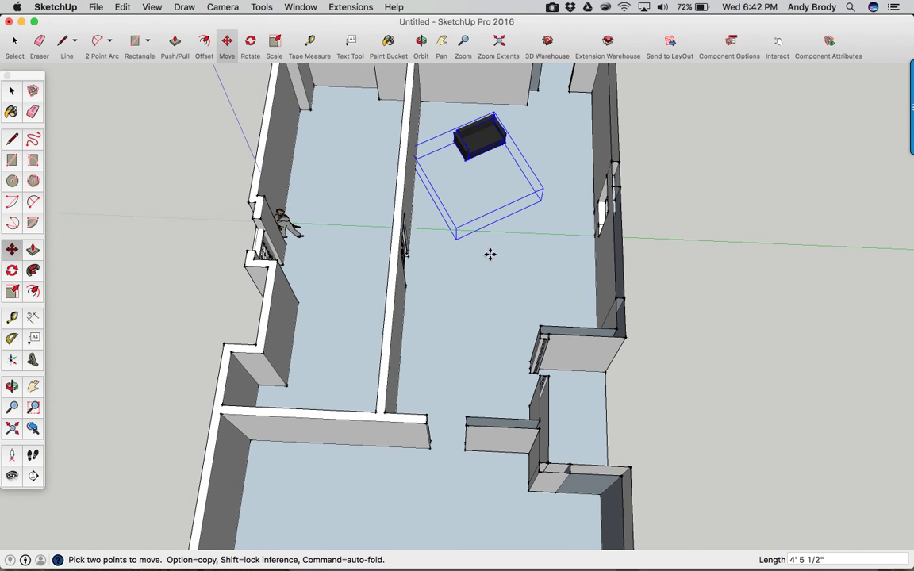
# Copy the sofa below the original and rotate the copy to -165 degrees
pyautogui.press('alt')
pyautogui.click(500, 259)
pyautogui.click(503, 298)
pyautogui.click(516, 218)
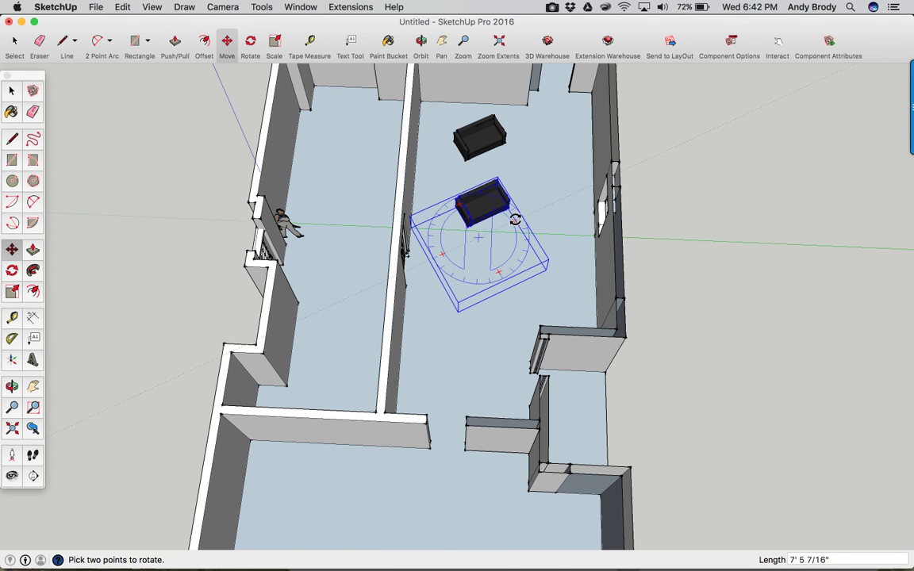
pyautogui.click(464, 188)
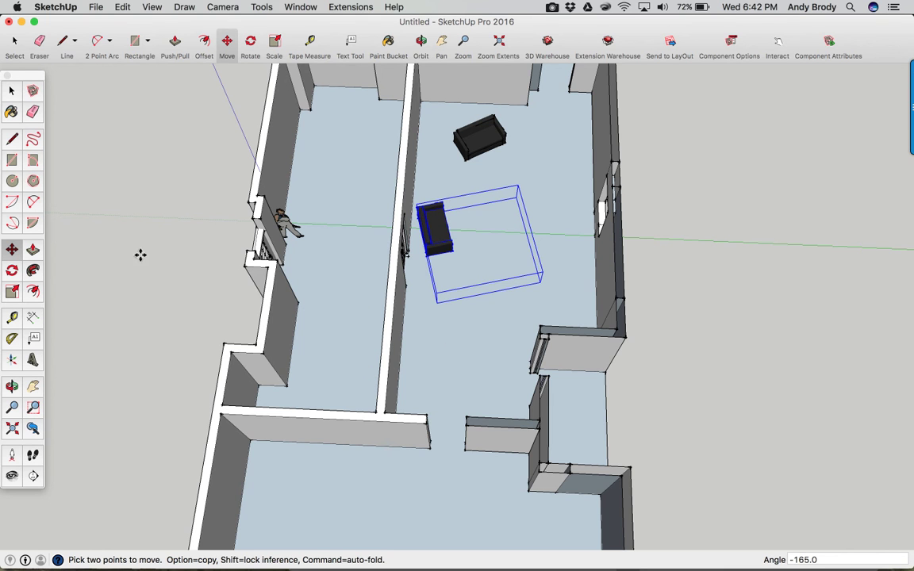
pyautogui.click(11, 456)
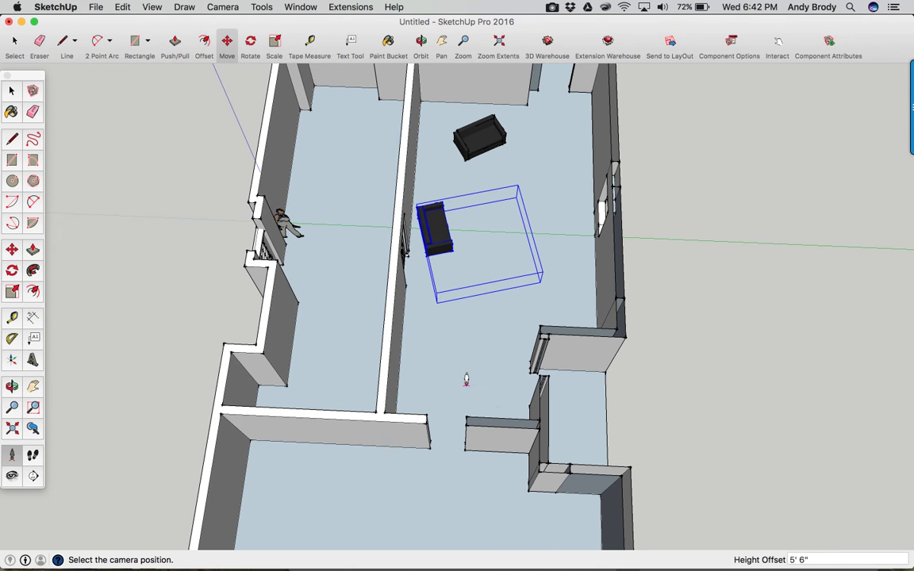
# Stand the camera on the floor facing the sofa and lower the eye height to 5' 2"
pyautogui.click(466, 380)
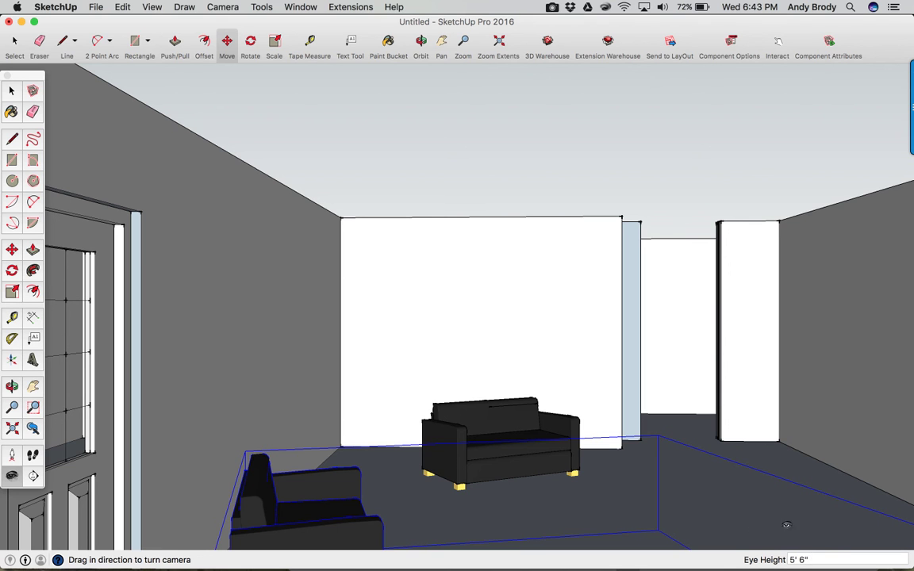
pyautogui.click(804, 560)
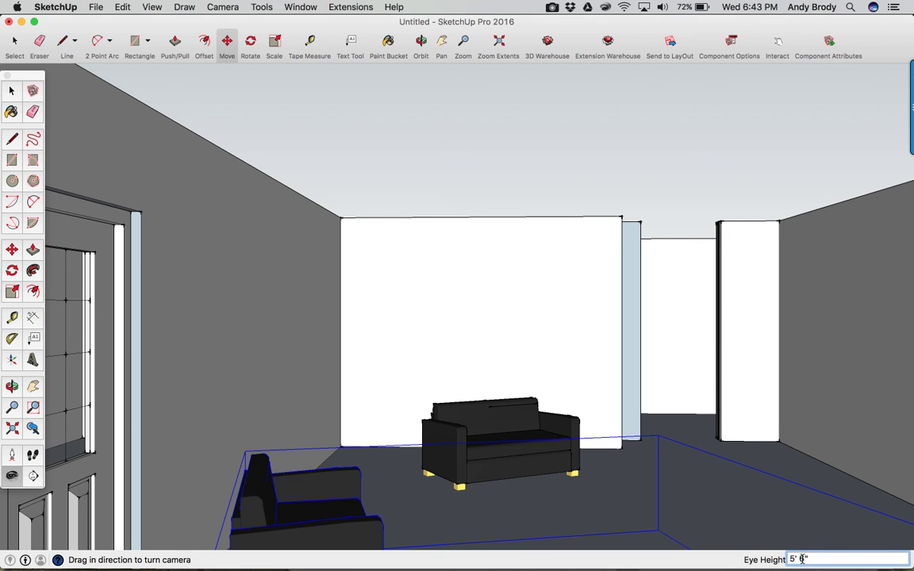
pyautogui.moveTo(775, 553)
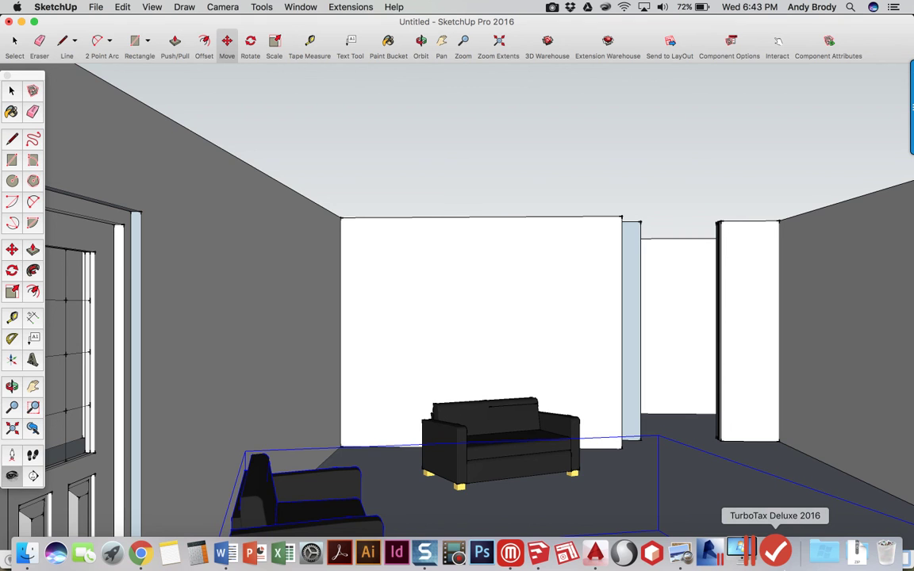
pyautogui.press('Return')
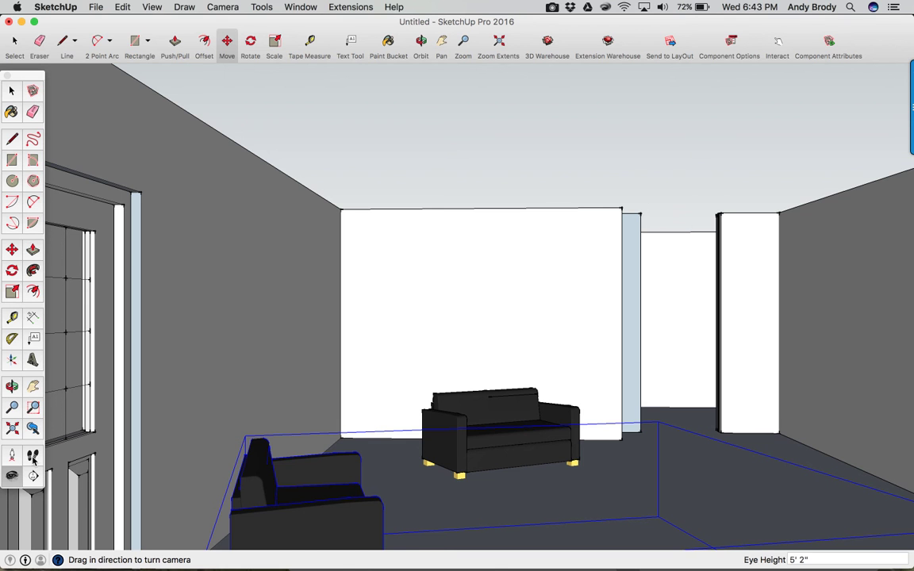
pyautogui.click(33, 456)
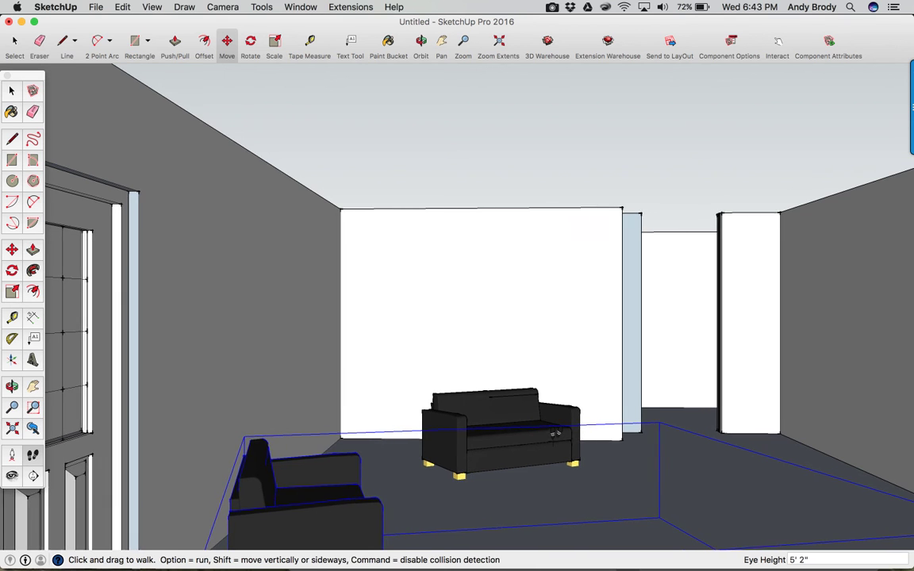
# Walk the camera forward into the room and turn it left to frame the sofa and door
pyautogui.moveTo(555, 432); pyautogui.dragTo(554, 481)
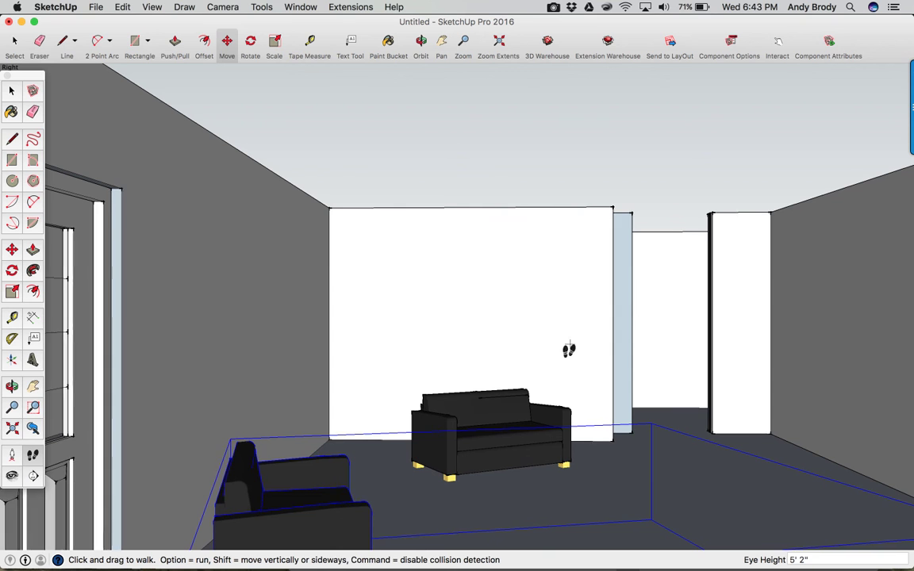
pyautogui.moveTo(569, 348); pyautogui.dragTo(537, 367)
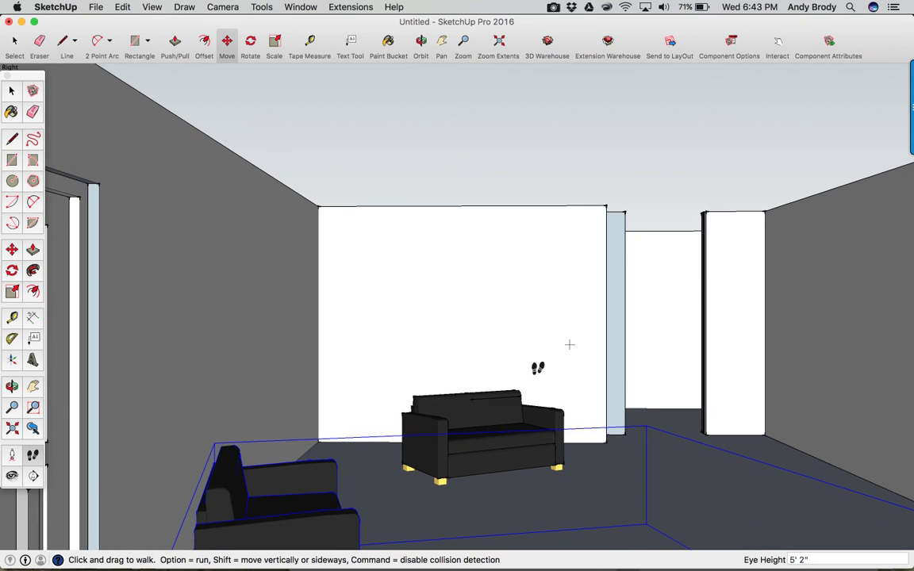
pyautogui.click(13, 480)
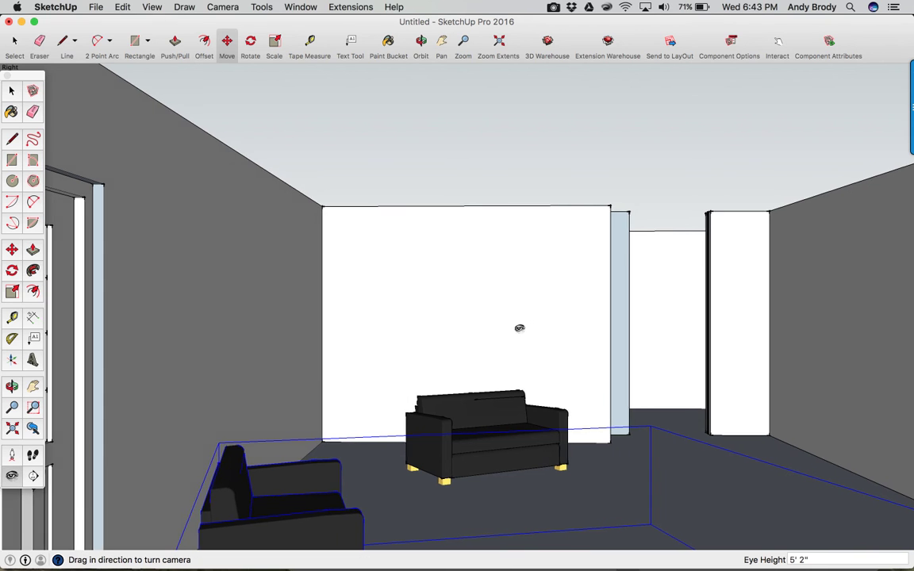
pyautogui.moveTo(515, 325); pyautogui.dragTo(535, 346)
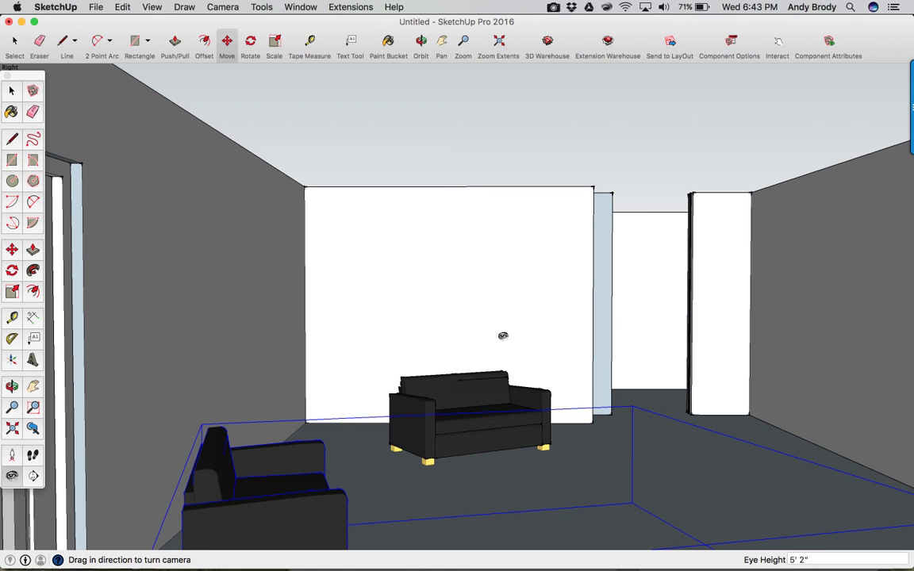
pyautogui.moveTo(506, 332); pyautogui.dragTo(512, 308)
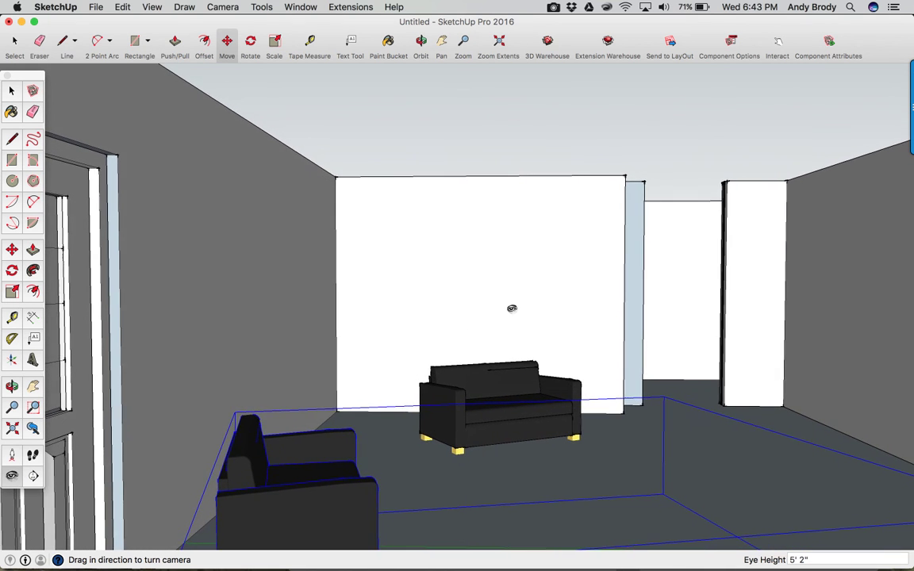
pyautogui.click(12, 408)
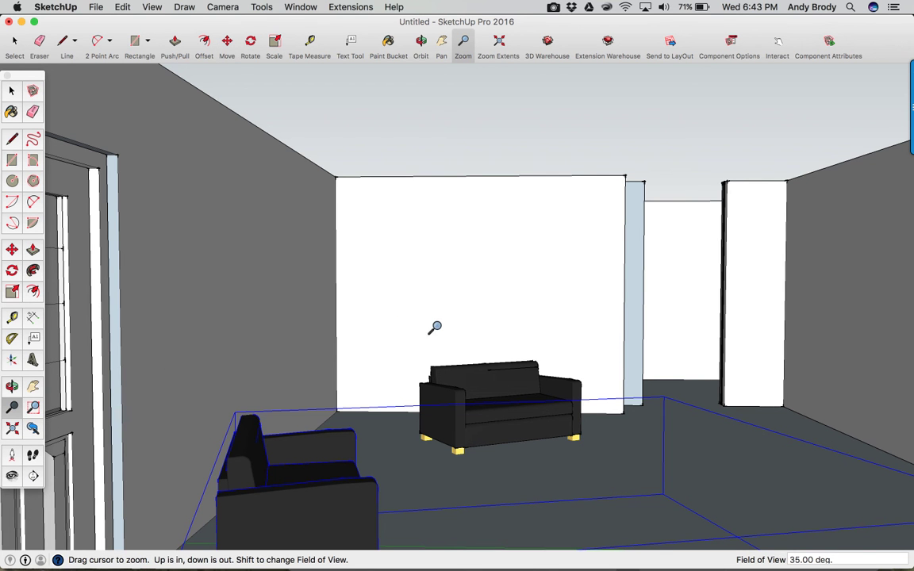
# Set the camera's field of view to 55 degrees, then clear the armchair selection
pyautogui.moveTo(440, 322); pyautogui.dragTo(469, 243)
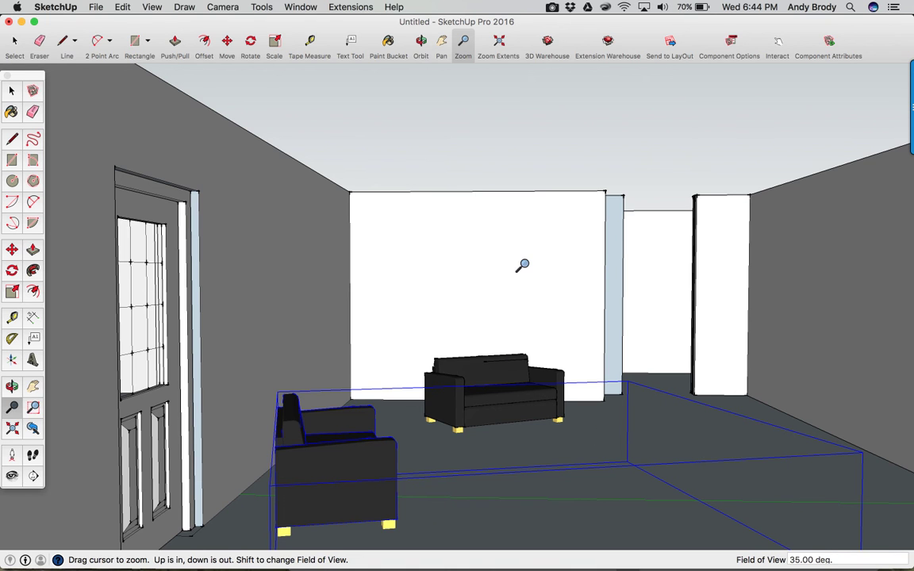
pyautogui.write('55')
pyautogui.press('Return')
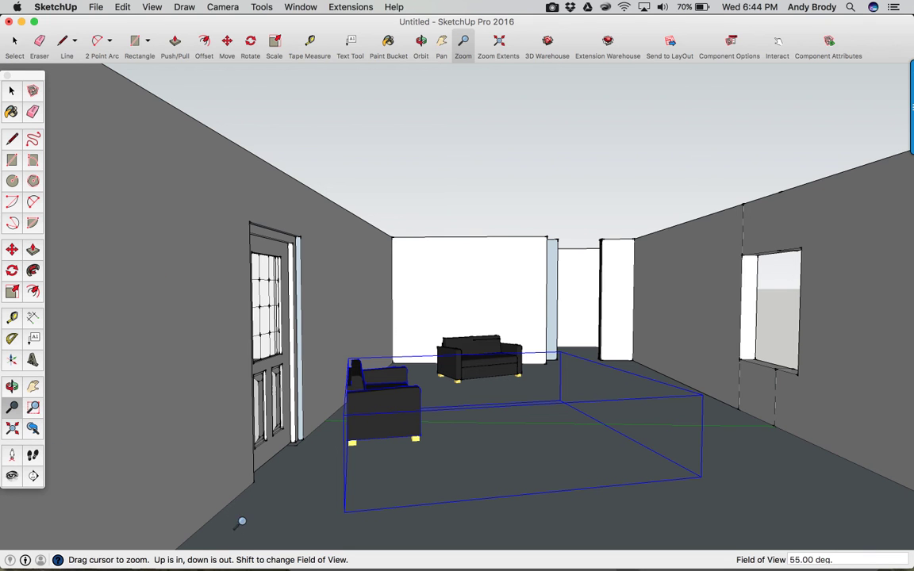
pyautogui.press('space')
pyautogui.click(410, 188)
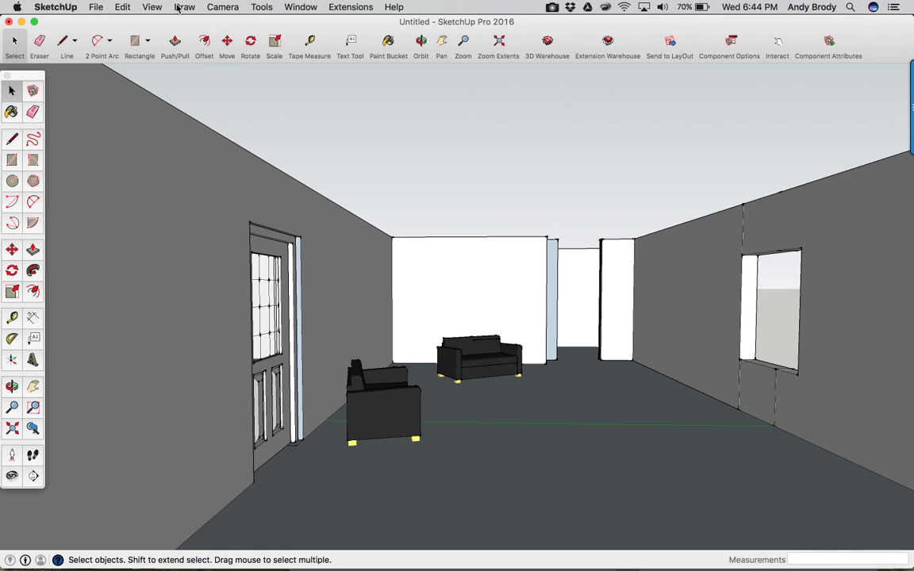
# Save the current eye-level interior view as Scene 1 via View > Animation > Add Scene
pyautogui.click(146, 10)
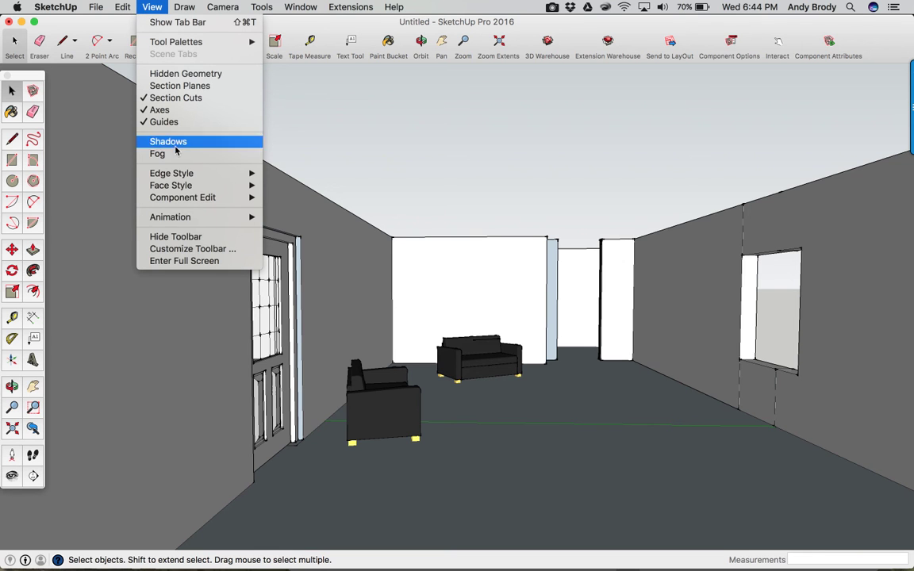
pyautogui.moveTo(184, 220)
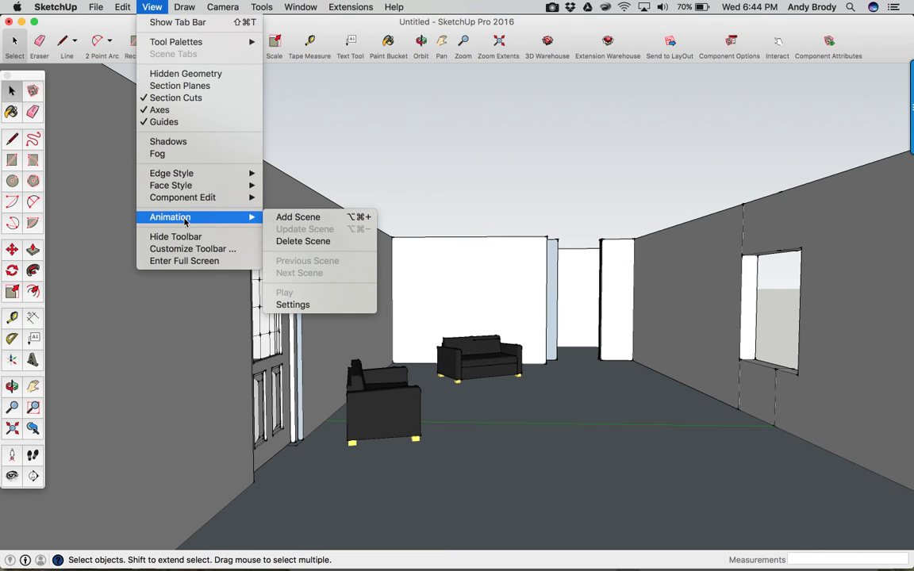
pyautogui.click(299, 217)
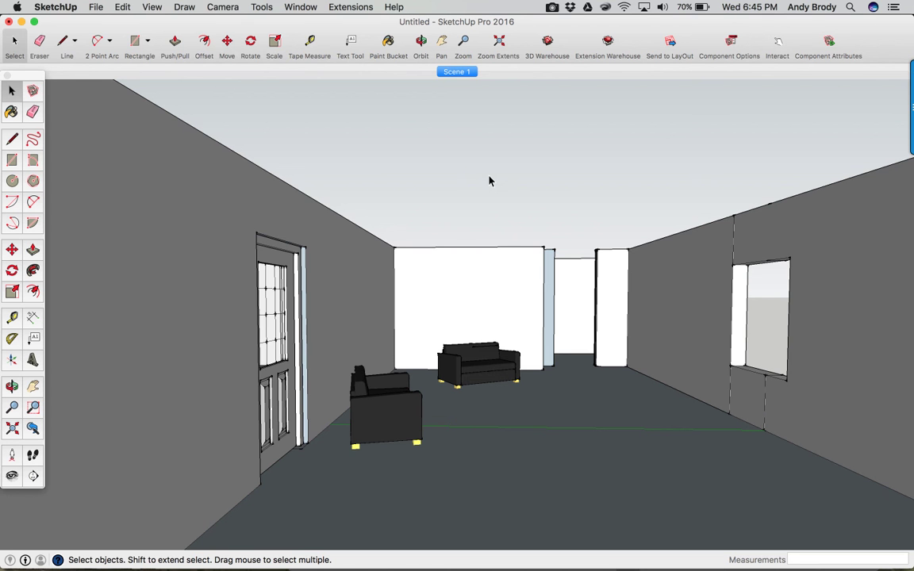
pyautogui.moveTo(489, 181); pyautogui.dragTo(374, 334, button='middle')
# Place the eye-level camera at a new floor spot and turn it toward the door and far room
pyautogui.click(12, 454)
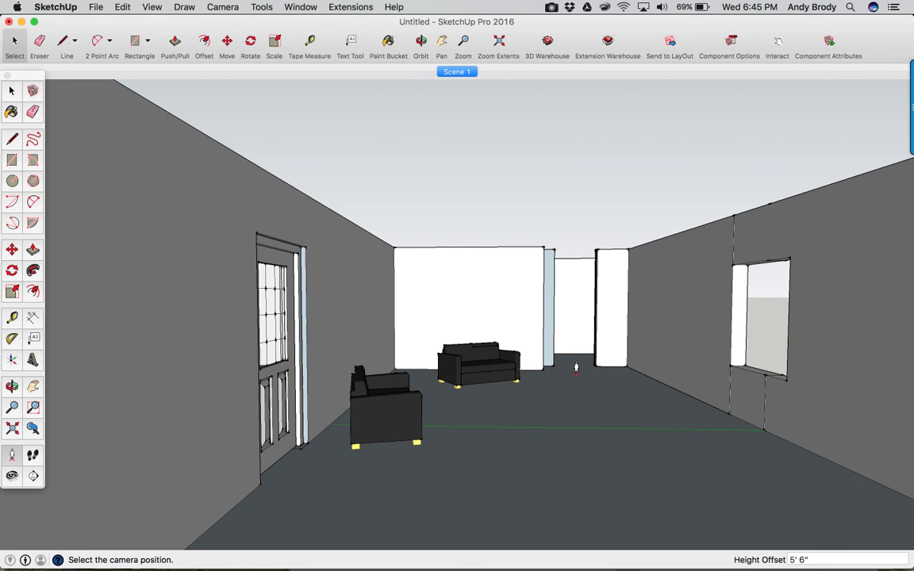
pyautogui.click(573, 367)
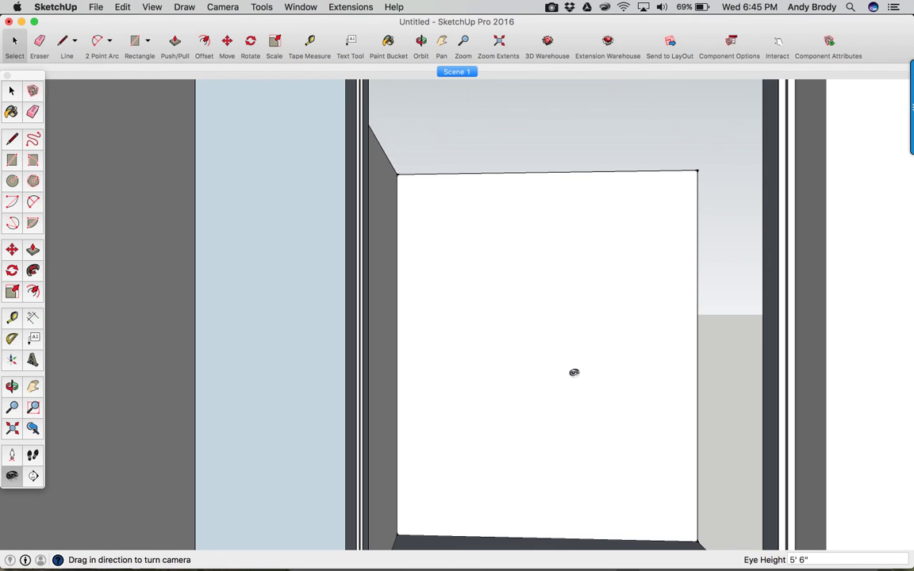
pyautogui.moveTo(492, 347); pyautogui.dragTo(314, 330)
pyautogui.moveTo(544, 317); pyautogui.dragTo(291, 331)
pyautogui.moveTo(585, 330); pyautogui.dragTo(375, 336)
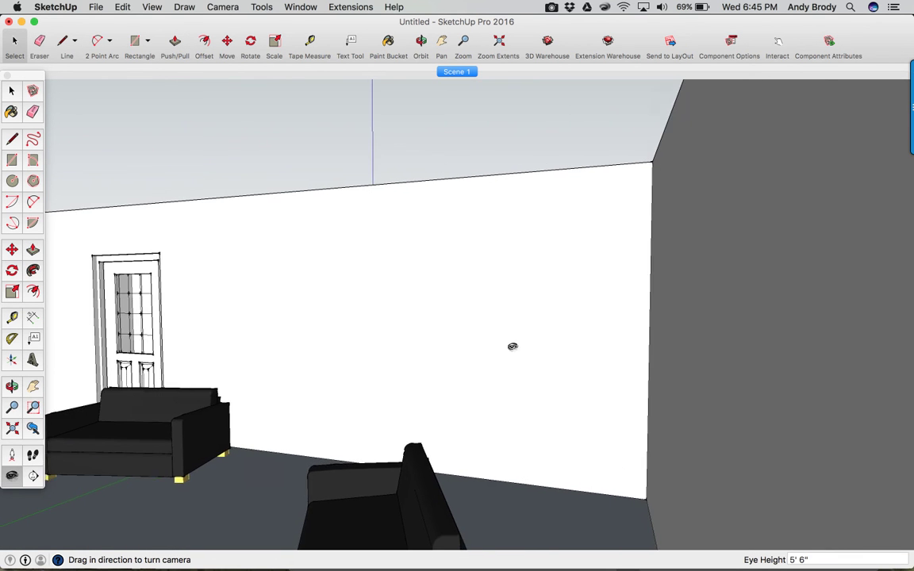
pyautogui.moveTo(512, 345); pyautogui.dragTo(221, 343)
pyautogui.moveTo(442, 353); pyautogui.dragTo(487, 418)
# Set the eye height to 5' 4", refine the facing, and zoom in toward the door and sofa
pyautogui.press('o')
pyautogui.hotkey('shift', 'l')
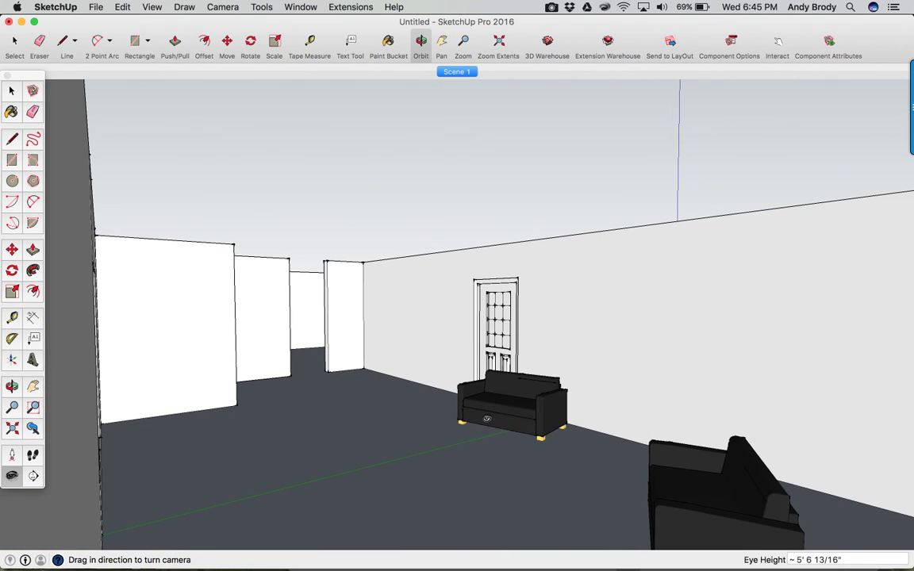
pyautogui.write("5'4")
pyautogui.press('Return')
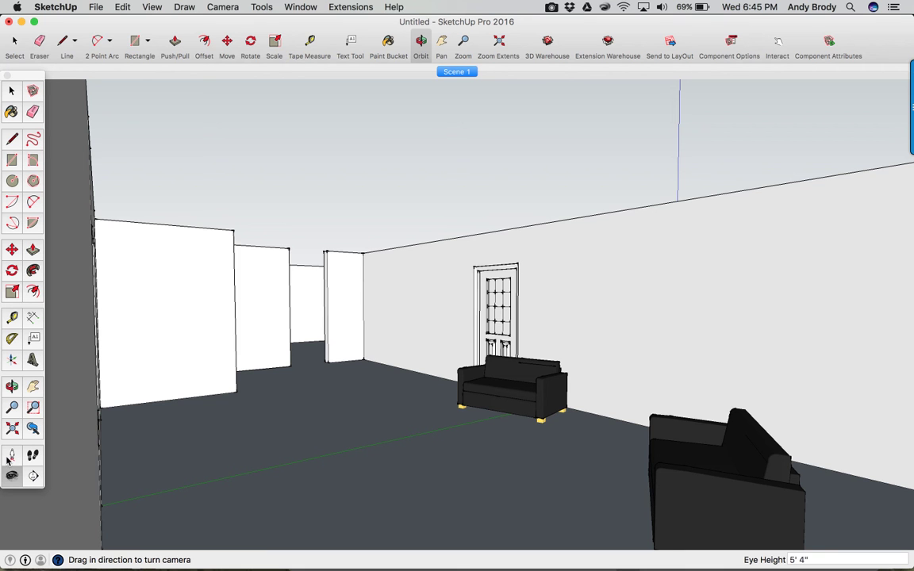
pyautogui.moveTo(242, 380); pyautogui.dragTo(355, 308)
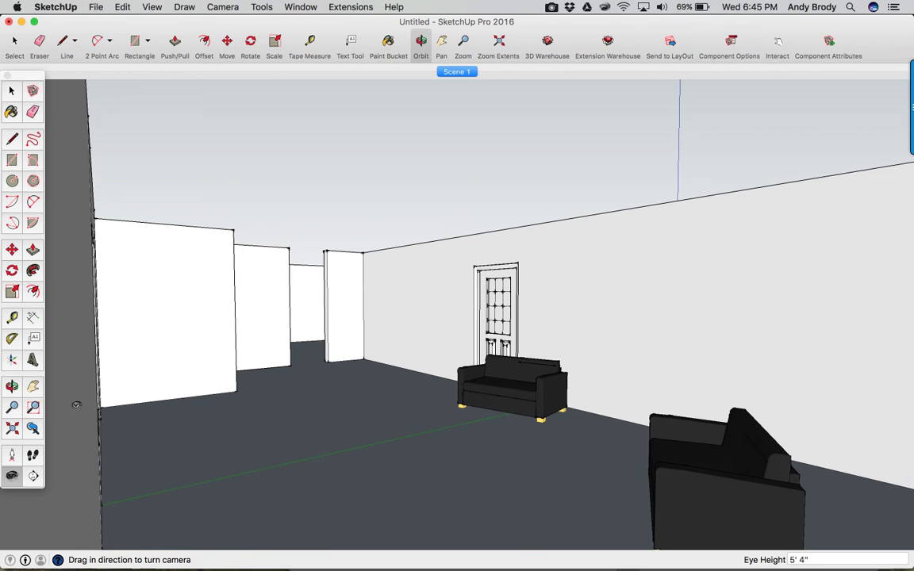
pyautogui.click(12, 407)
pyautogui.moveTo(202, 397)
pyautogui.mouseDown()
pyautogui.moveTo(189, 374)
pyautogui.moveTo(211, 385)
pyautogui.mouseUp()
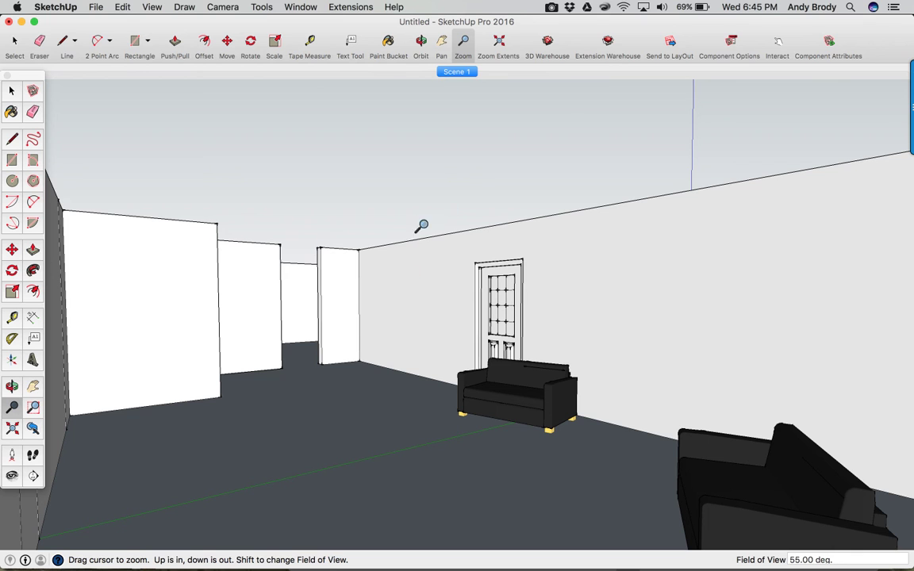
# Add the current view as Scene 2, then flip between Scene 1 and Scene 2
pyautogui.rightClick(456, 72)
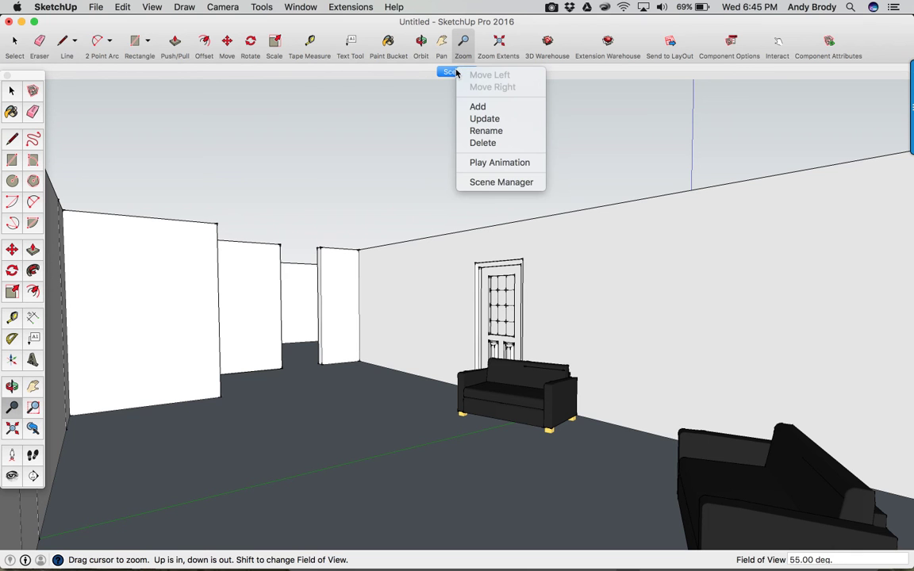
pyautogui.click(477, 107)
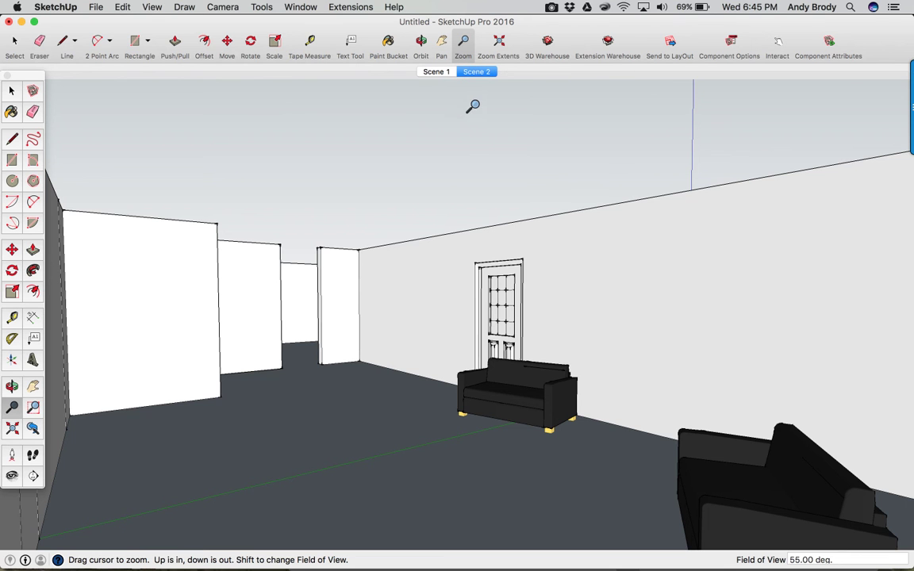
pyautogui.click(442, 72)
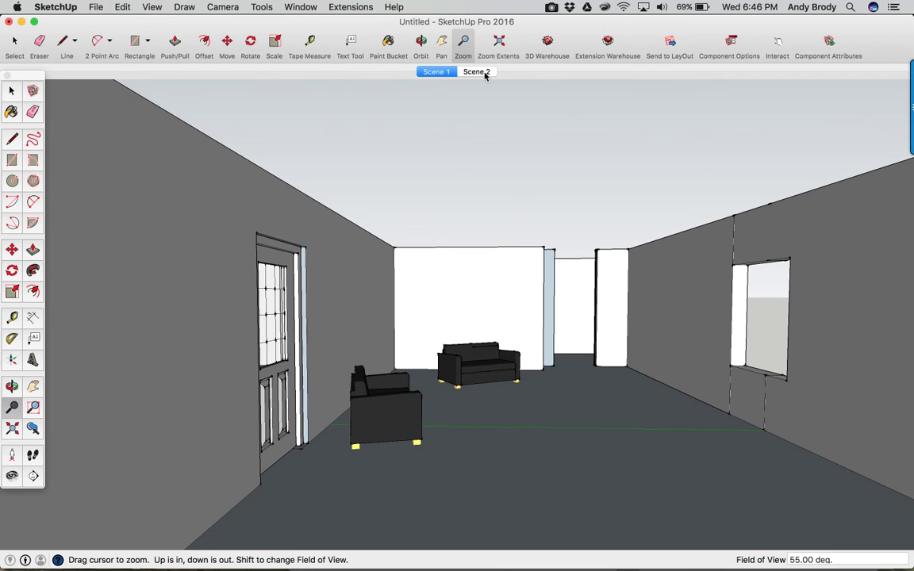
pyautogui.click(476, 72)
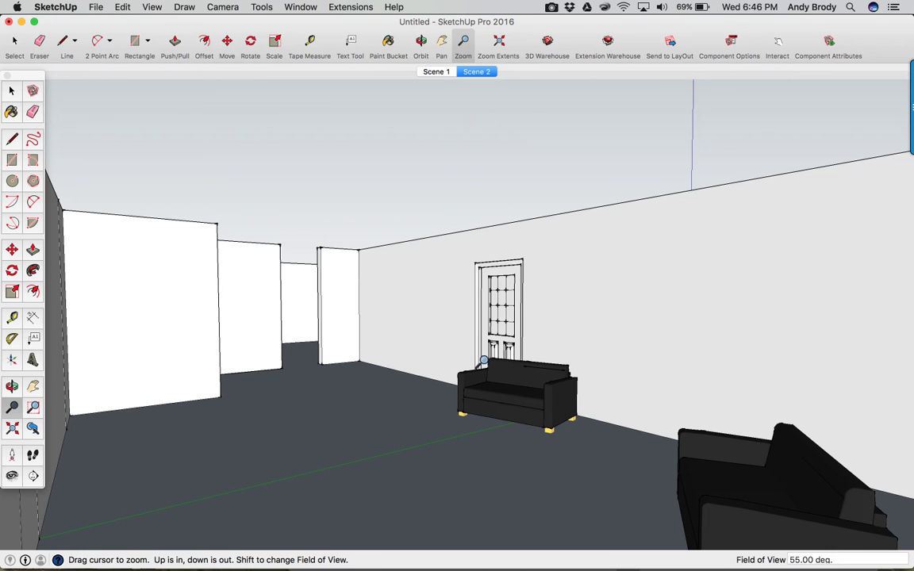
# Move the sofa beside the door to the left and rotate it 90 degrees
pyautogui.press('space')
pyautogui.click(503, 389)
pyautogui.press('m')
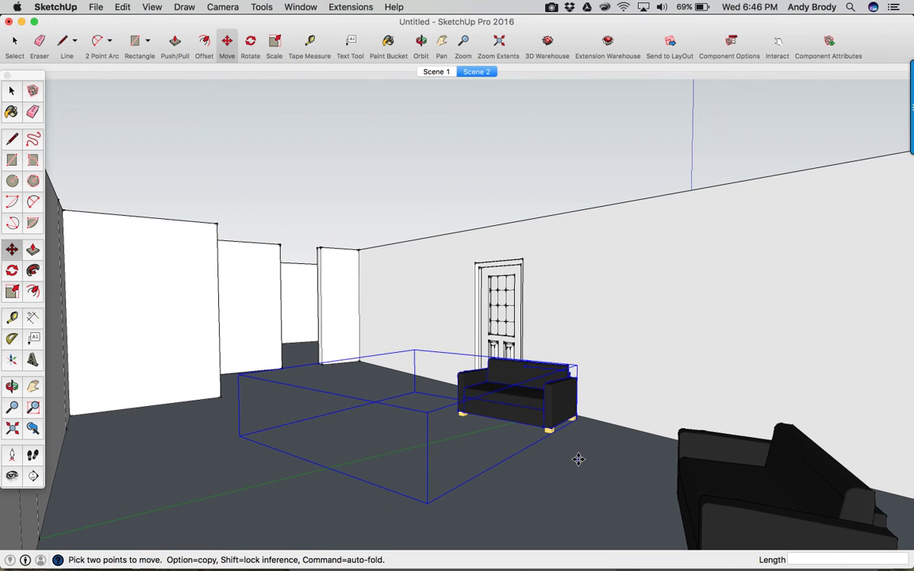
pyautogui.click(578, 459)
pyautogui.click(347, 479)
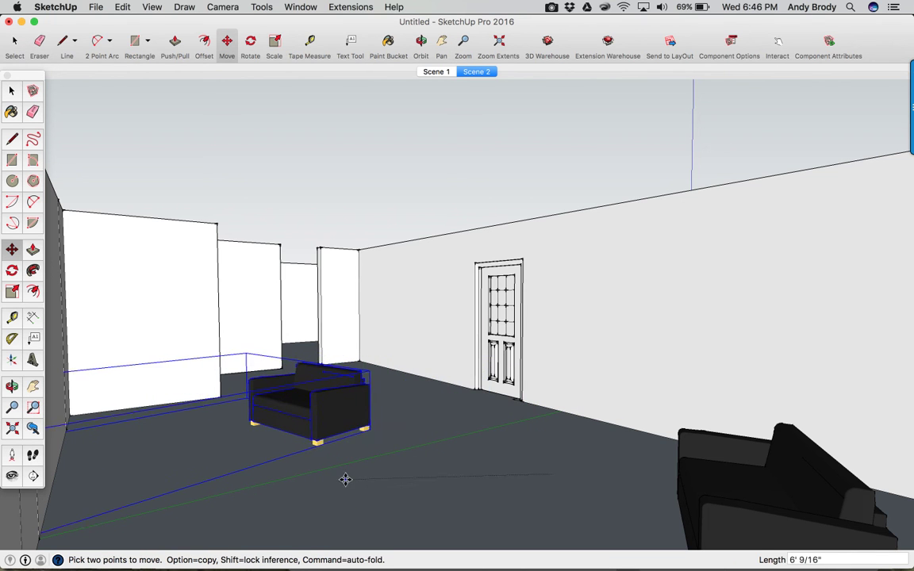
pyautogui.press('q')
pyautogui.click(245, 433)
pyautogui.click(252, 399)
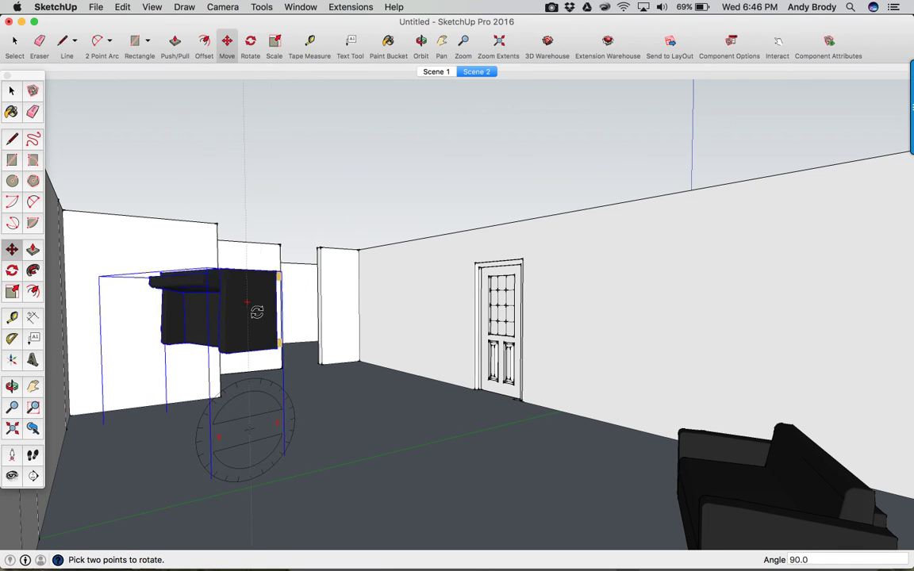
pyautogui.click(245, 320)
pyautogui.press('m')
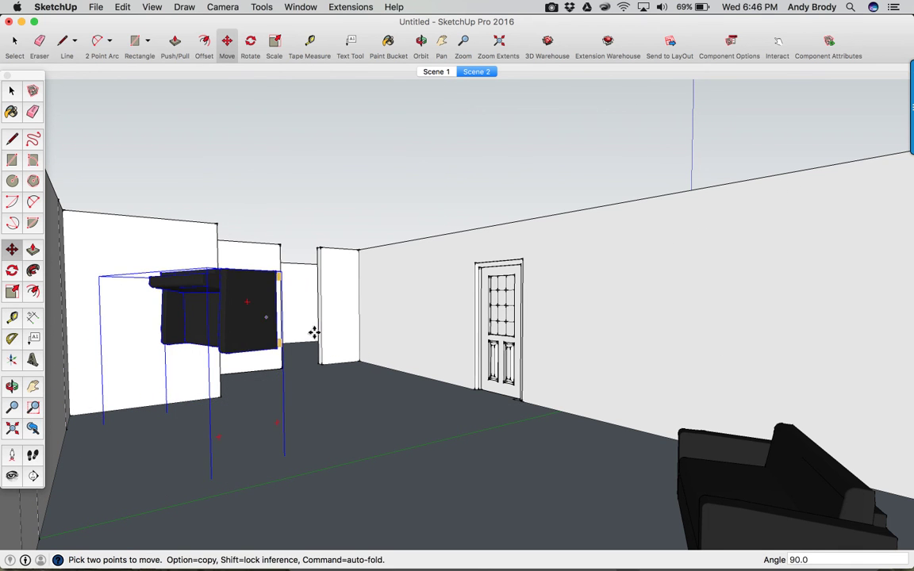
# Return to the Scene 1 view and undo the sofa rotation so it sits on the floor
pyautogui.click(437, 72)
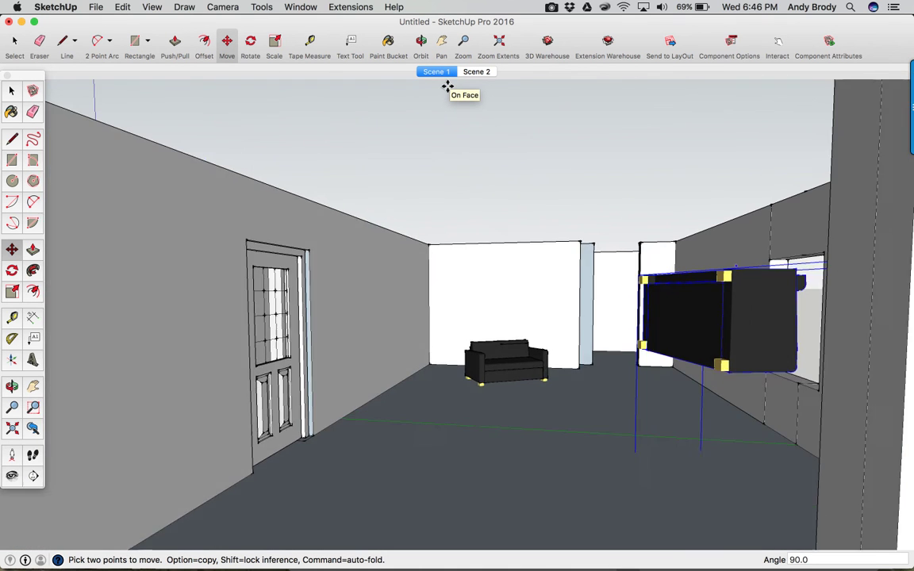
pyautogui.press('space')
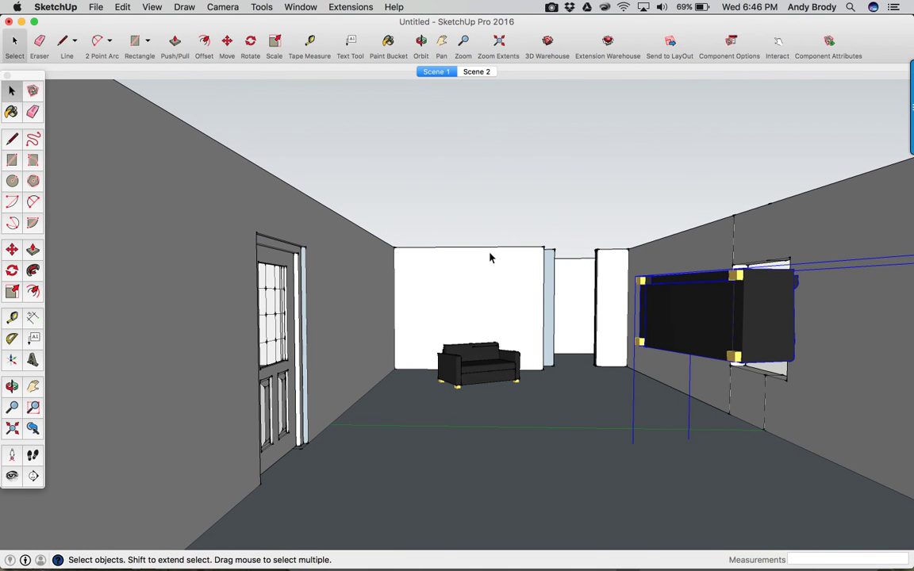
pyautogui.press('super+z')
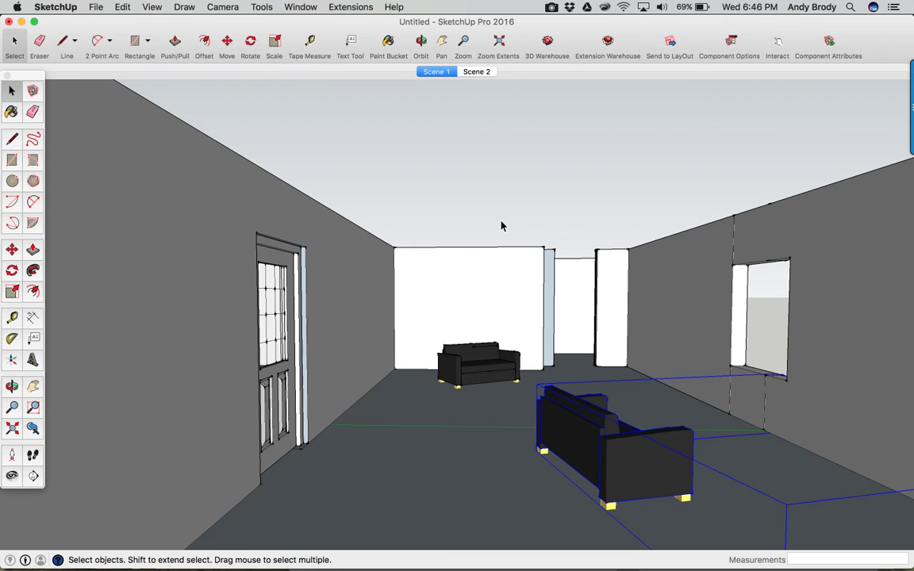
pyautogui.scroll(10, 443, 218)
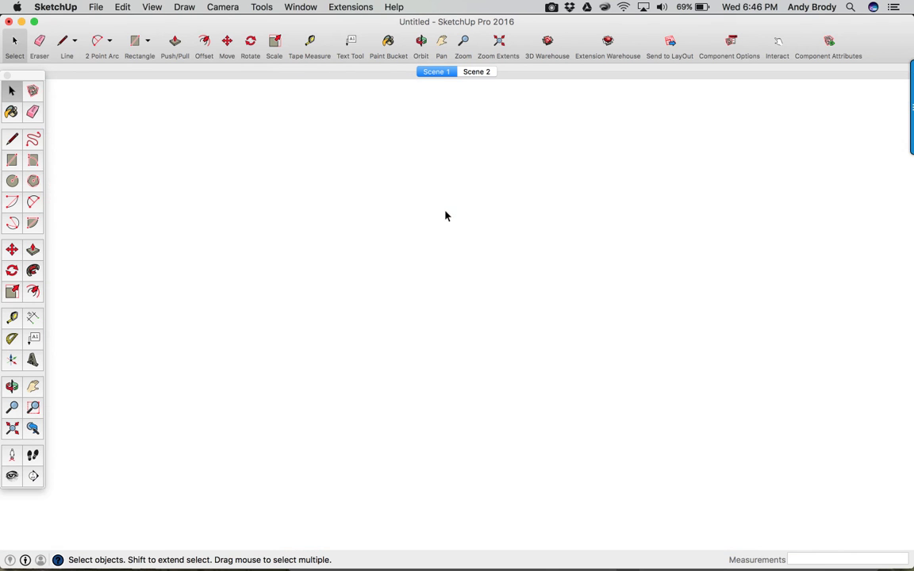
# Fit the building in view, orbit overhead, and draw a roof rectangle over the left rooms
pyautogui.scroll(-5, 433, 198)
pyautogui.moveTo(432, 197); pyautogui.dragTo(378, 79, button='middle')
pyautogui.click(499, 44)
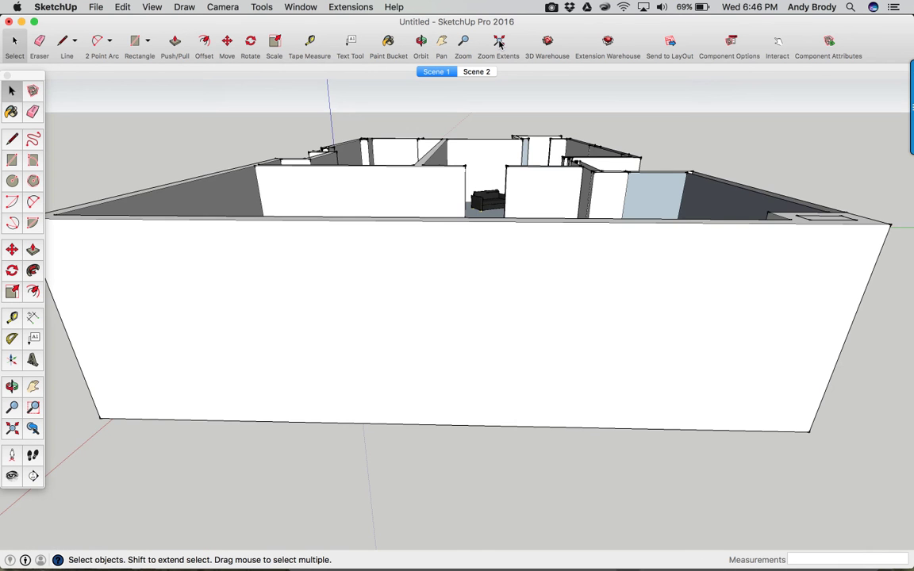
pyautogui.moveTo(478, 195); pyautogui.dragTo(551, 301, button='middle')
pyautogui.scroll(-5, 547, 306)
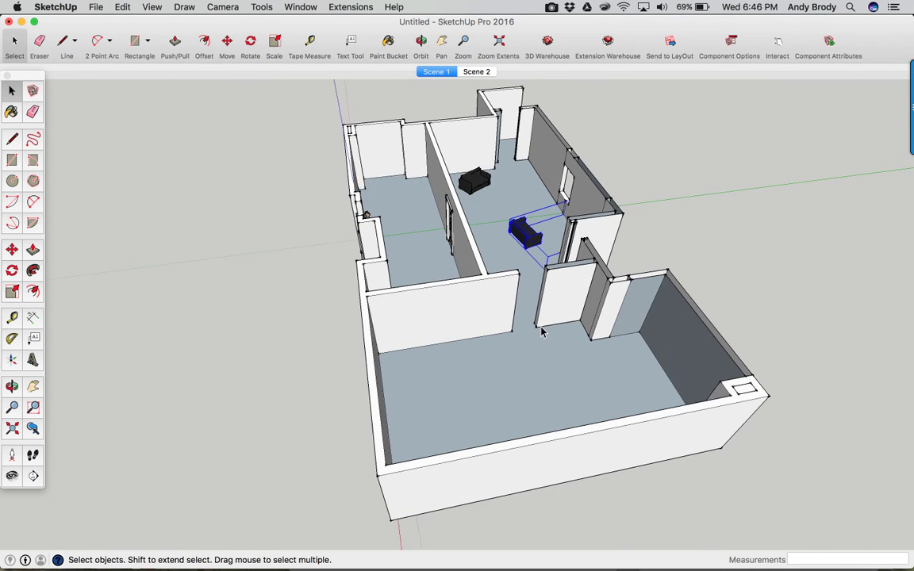
pyautogui.click(12, 161)
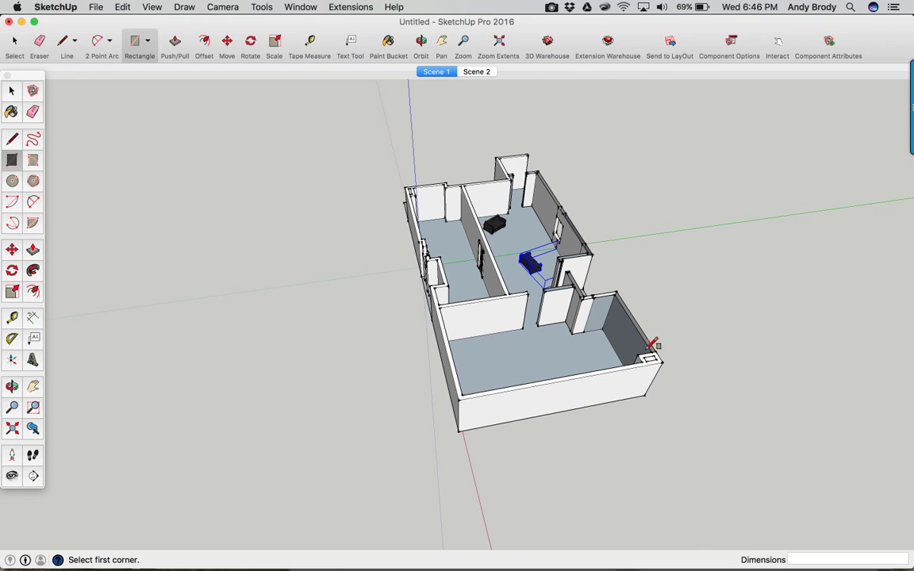
pyautogui.click(464, 392)
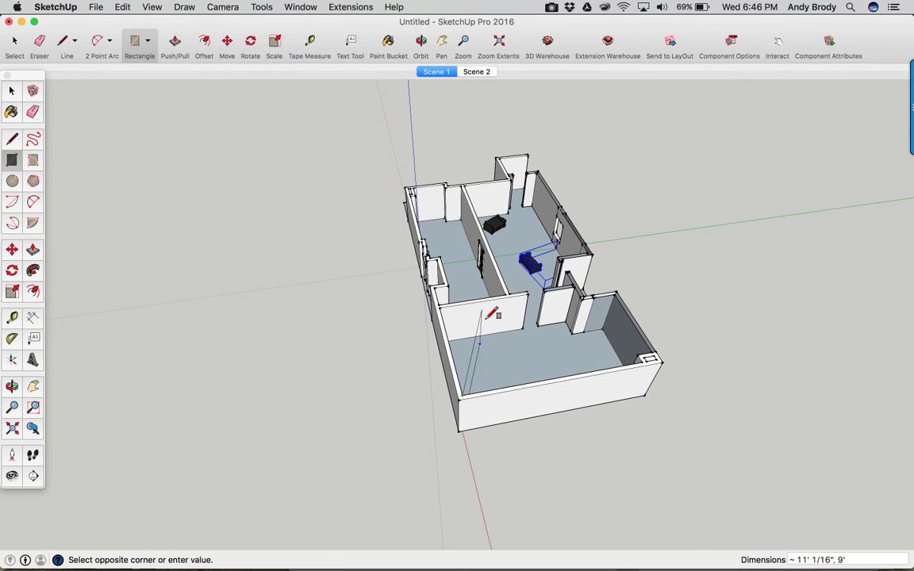
pyautogui.click(539, 172)
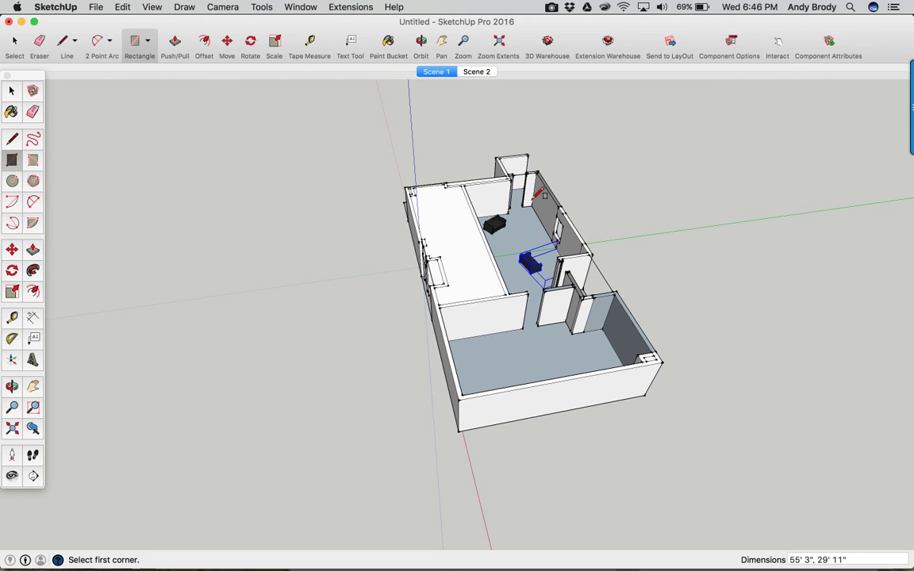
# Draw a second roof rectangle from the doorway wall covering the remaining rooms
pyautogui.scroll(3, 524, 179)
pyautogui.scroll(3, 524, 179)
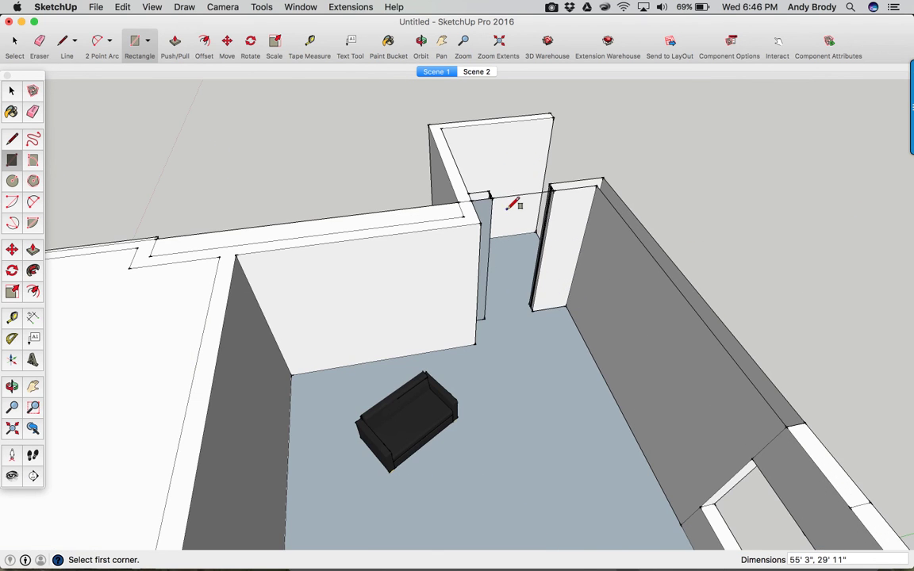
pyautogui.scroll(-5, 526, 204)
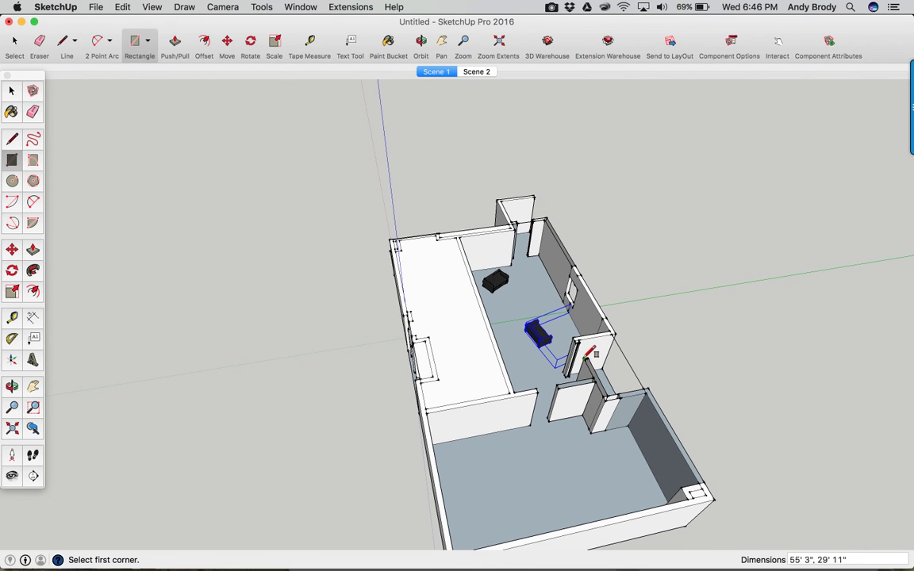
pyautogui.click(586, 354)
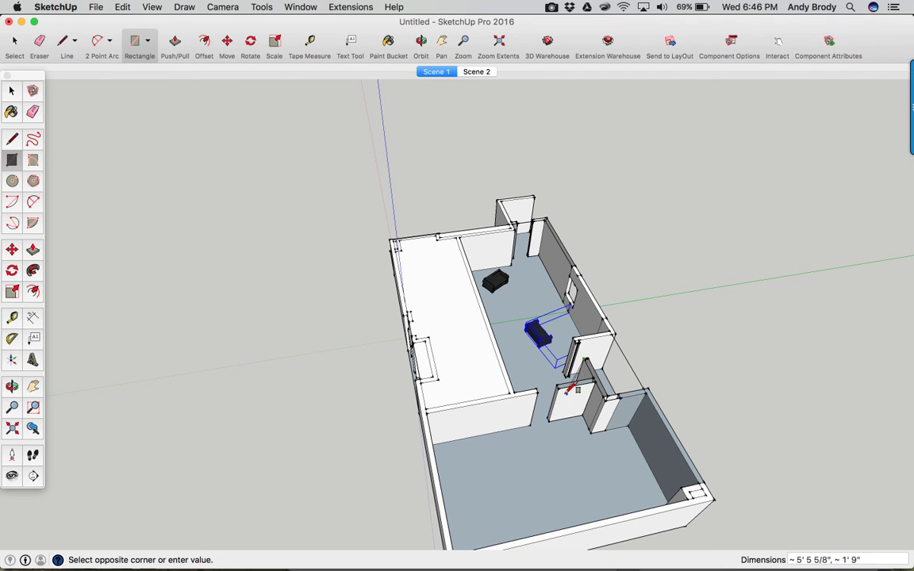
pyautogui.click(464, 235)
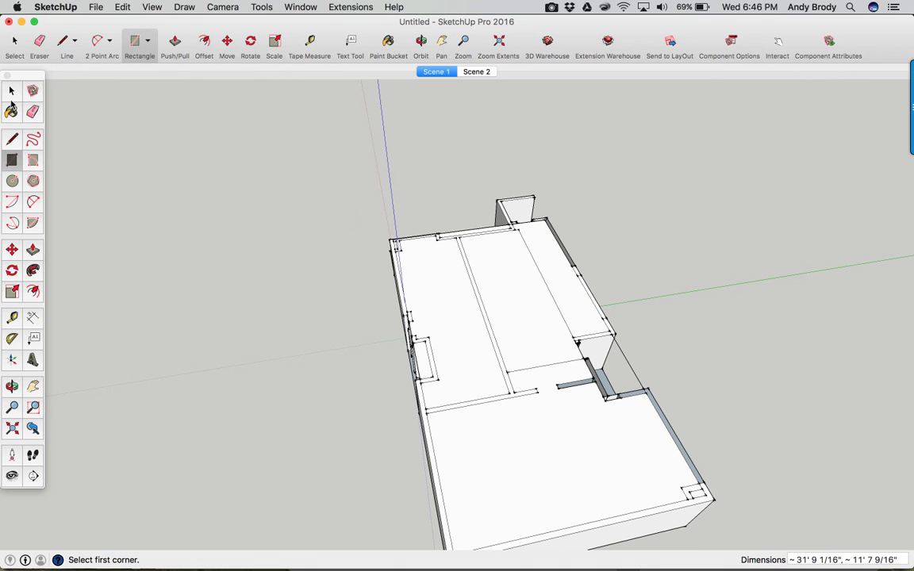
pyautogui.click(32, 112)
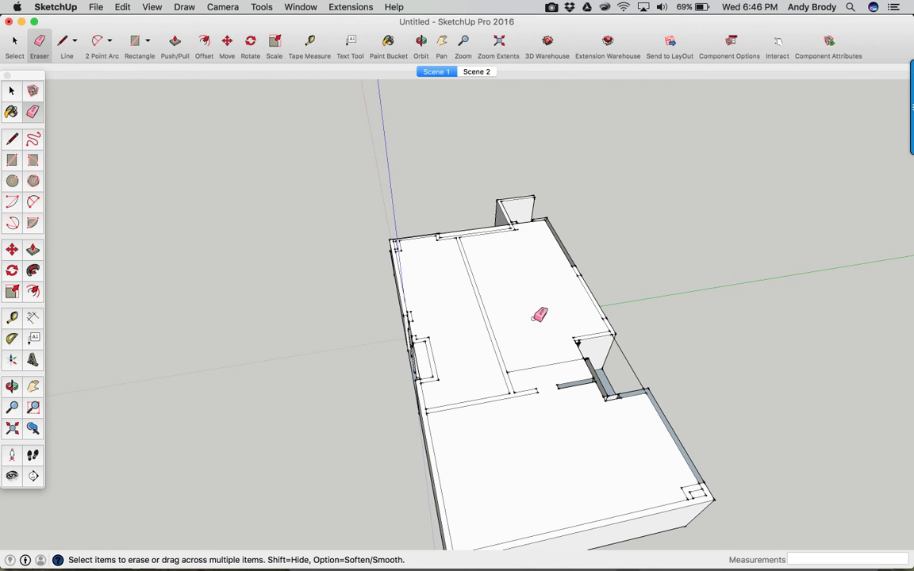
pyautogui.moveTo(538, 293)
pyautogui.mouseDown(button='middle')
pyautogui.moveTo(571, 256)
pyautogui.moveTo(583, 218)
pyautogui.moveTo(630, 320)
pyautogui.moveTo(745, 206)
pyautogui.moveTo(773, 299)
pyautogui.moveTo(765, 285)
pyautogui.mouseUp(button='middle')
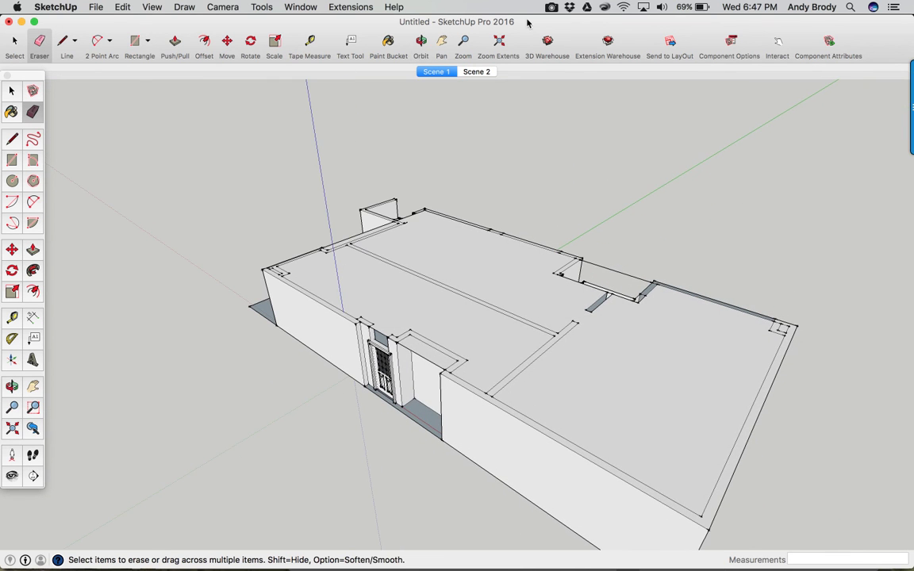
# Go to the Scene 2 view and tilt the camera up toward the ceiling
pyautogui.click(435, 72)
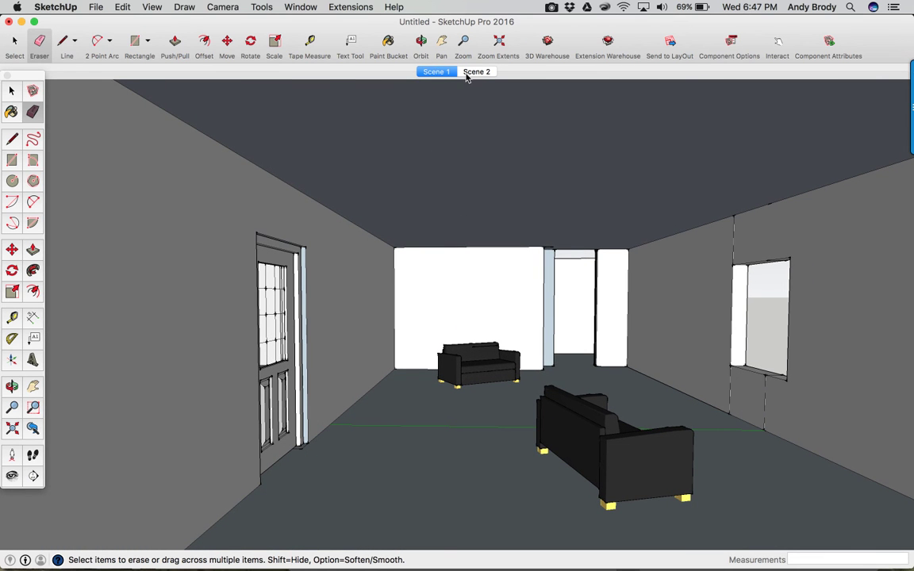
pyautogui.click(468, 72)
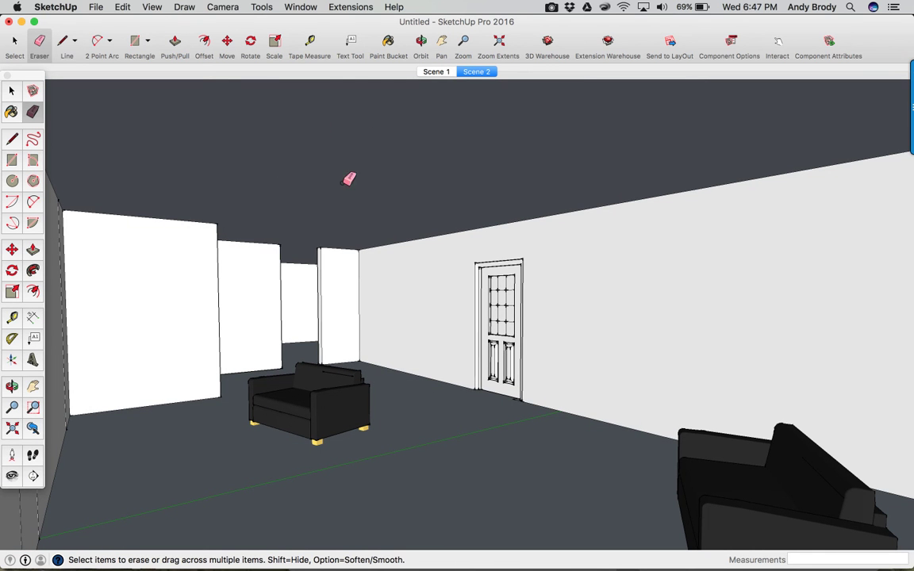
pyautogui.click(12, 476)
pyautogui.moveTo(327, 281); pyautogui.dragTo(170, 161)
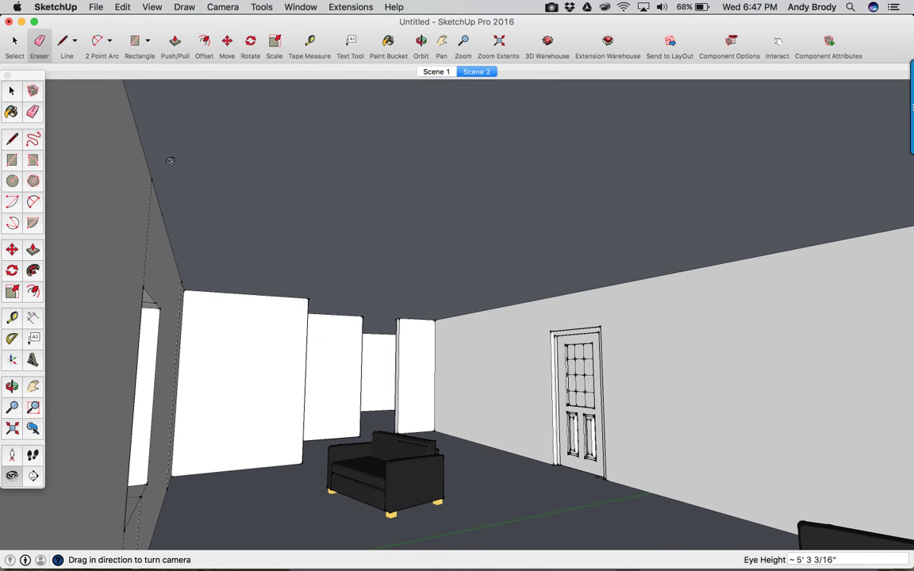
# Draw a rectangle on the ceiling, push it up about 1' 1 1/8", and return to Scene 1
pyautogui.click(12, 160)
pyautogui.click(251, 258)
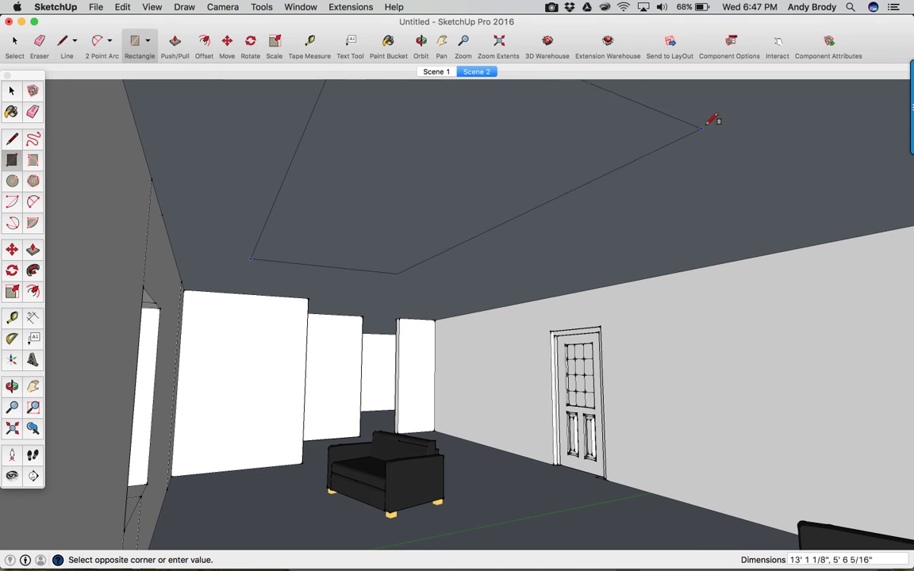
pyautogui.click(779, 109)
pyautogui.press('p')
pyautogui.click(559, 198)
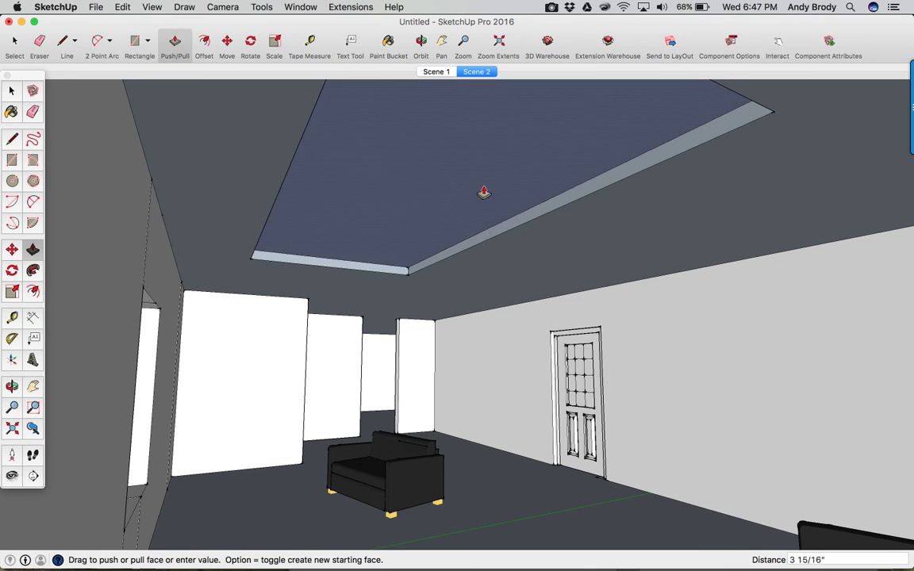
pyautogui.click(484, 199)
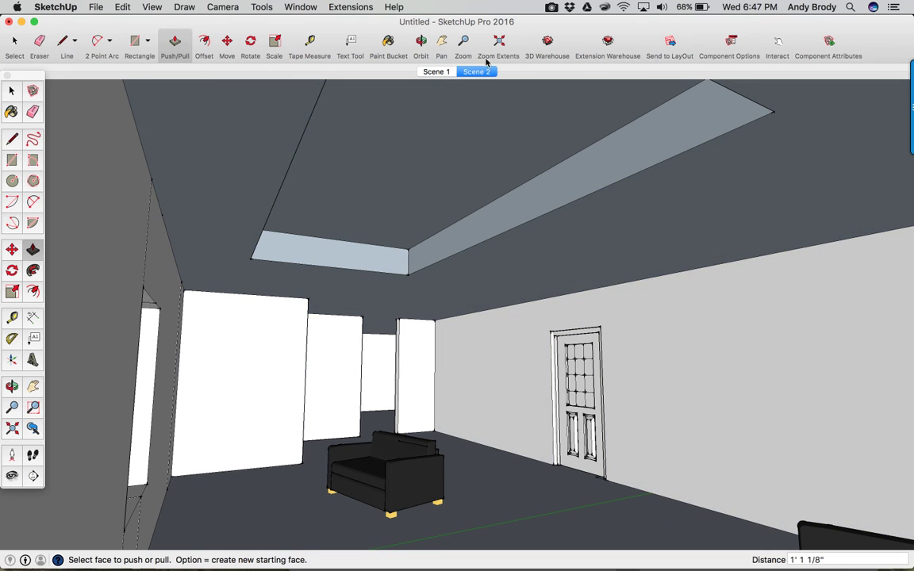
pyautogui.click(436, 72)
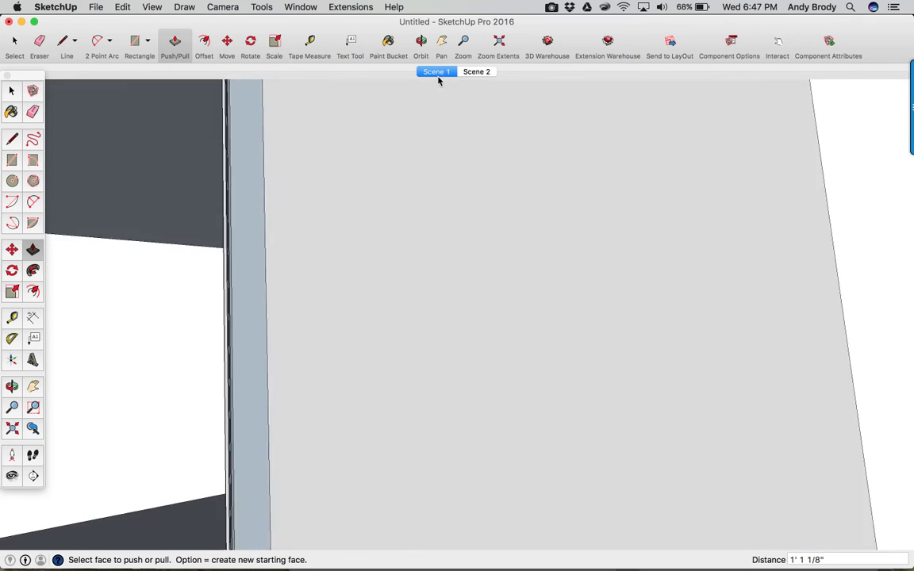